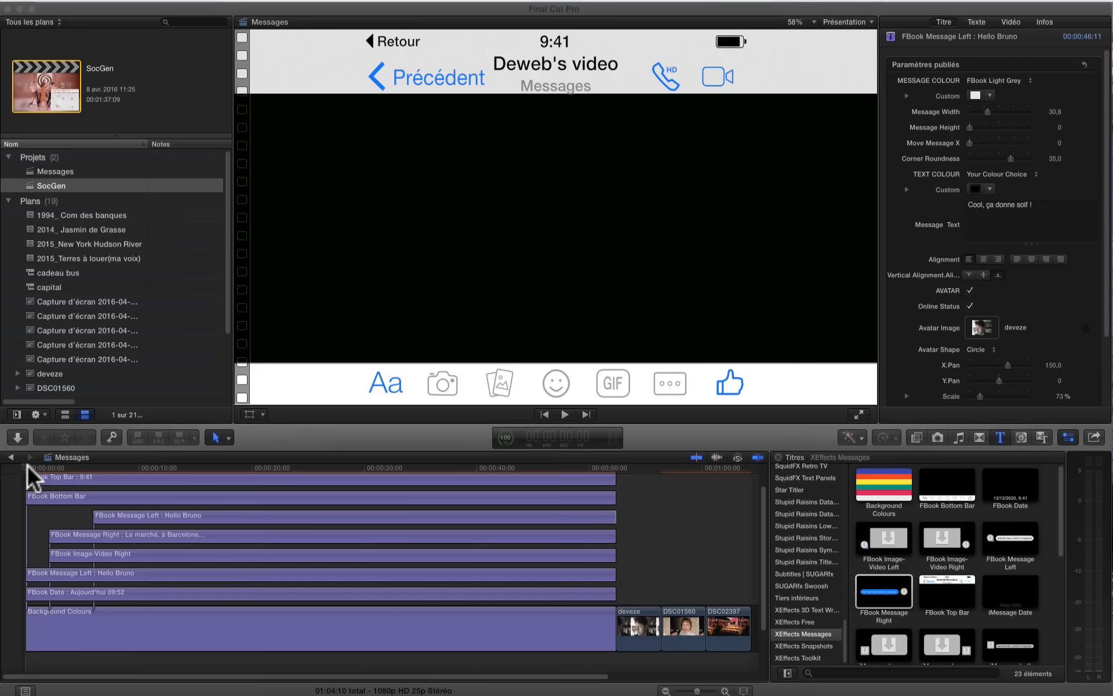
# Play back the opening of the finished message conversation in the Messages project
pyautogui.moveTo(27, 466); pyautogui.dragTo(177, 480)
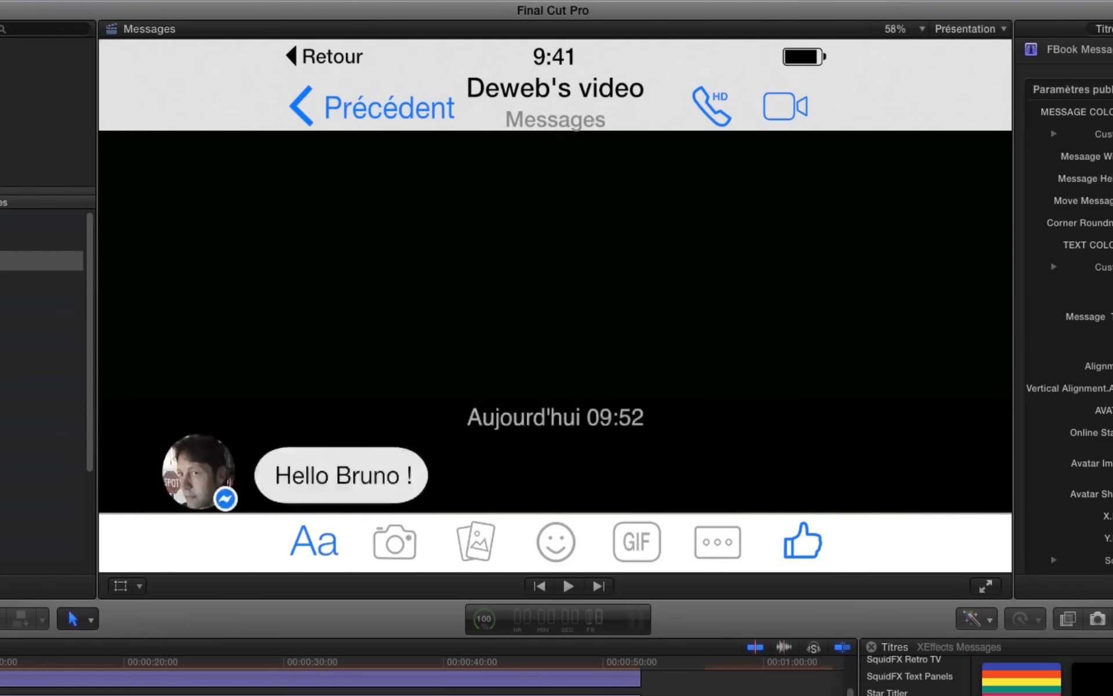
pyautogui.press('space')
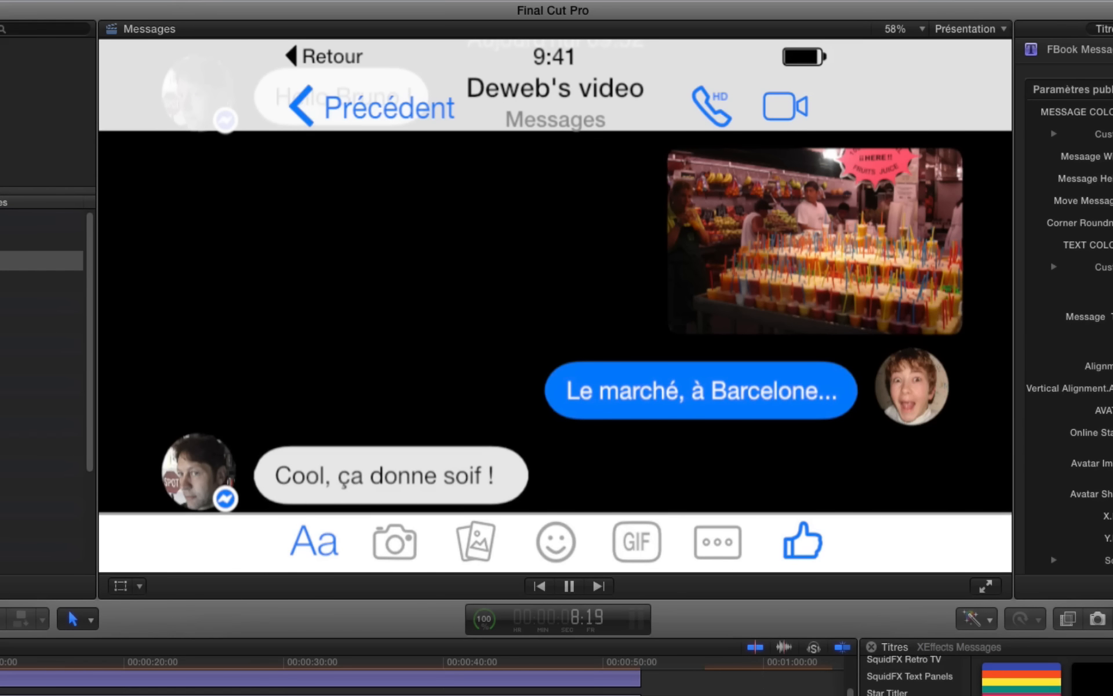
pyautogui.press('space')
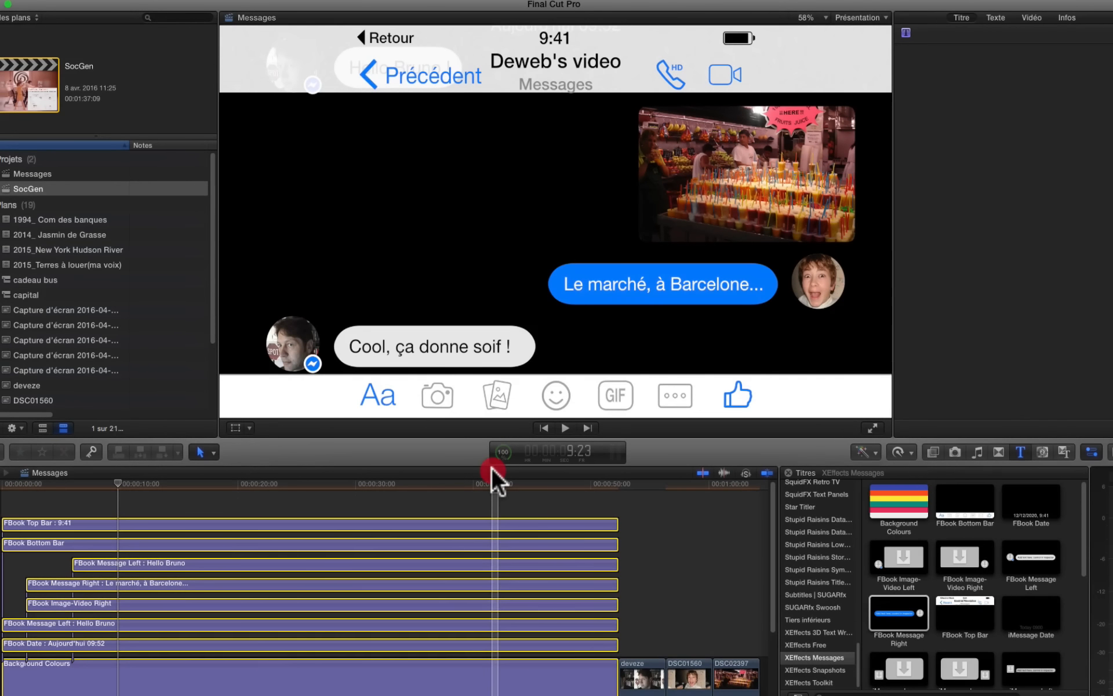
# Replace the existing message titles and background in the timeline with a new Background Colours title at the start
pyautogui.click(468, 659)
pyautogui.press('Delete')
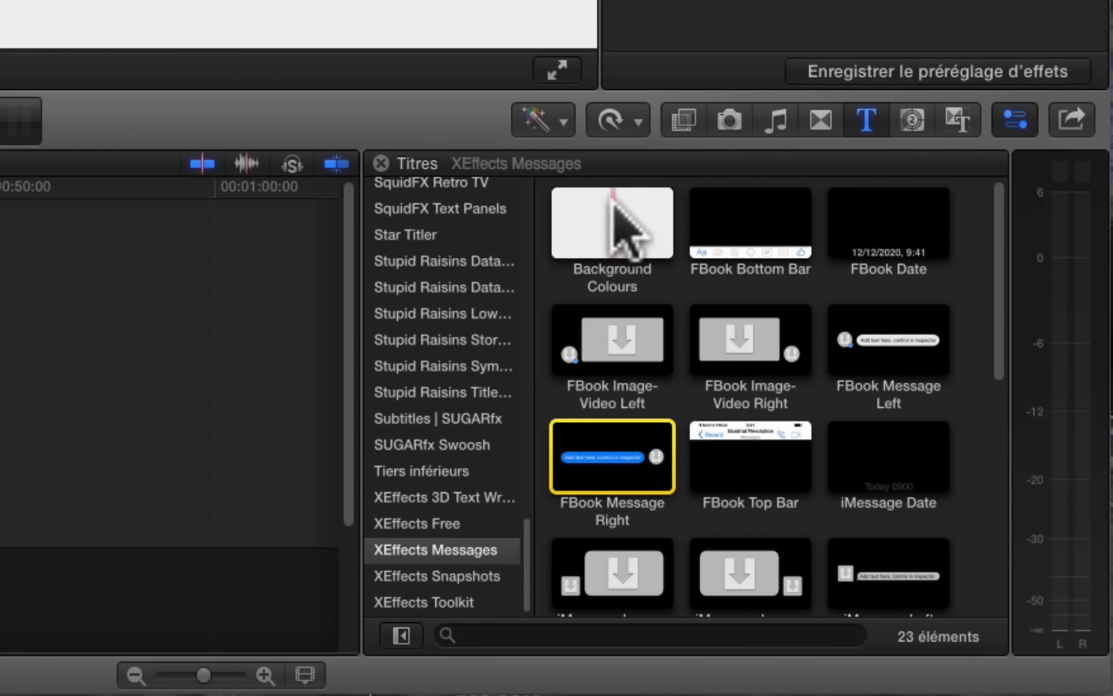
pyautogui.click(580, 211)
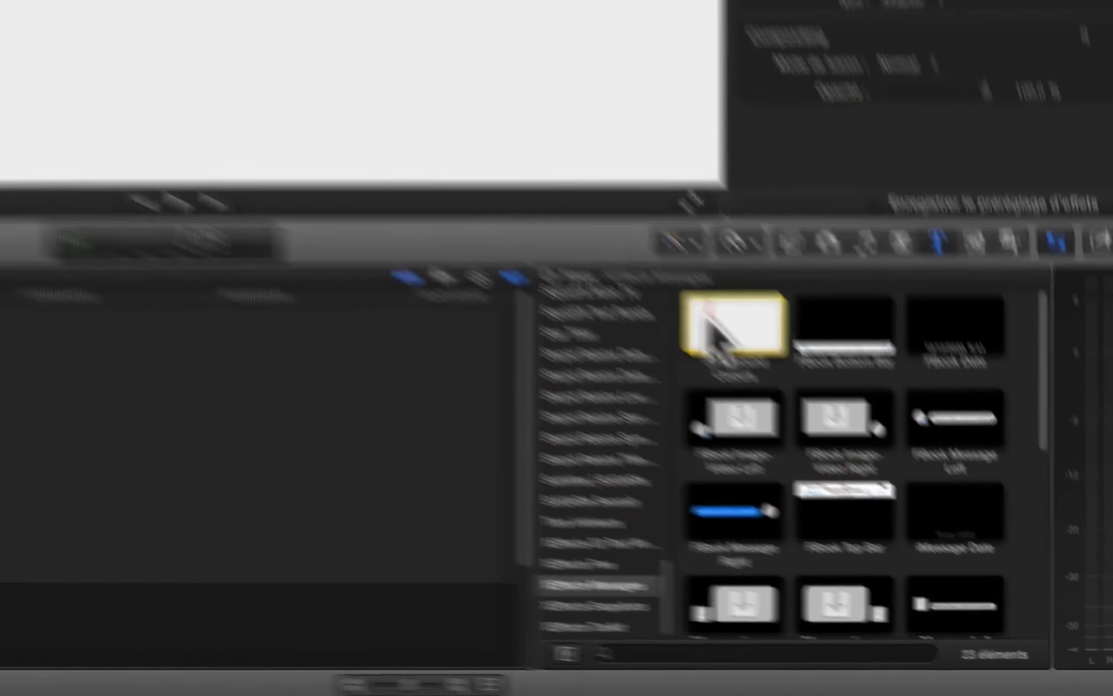
pyautogui.press('w')
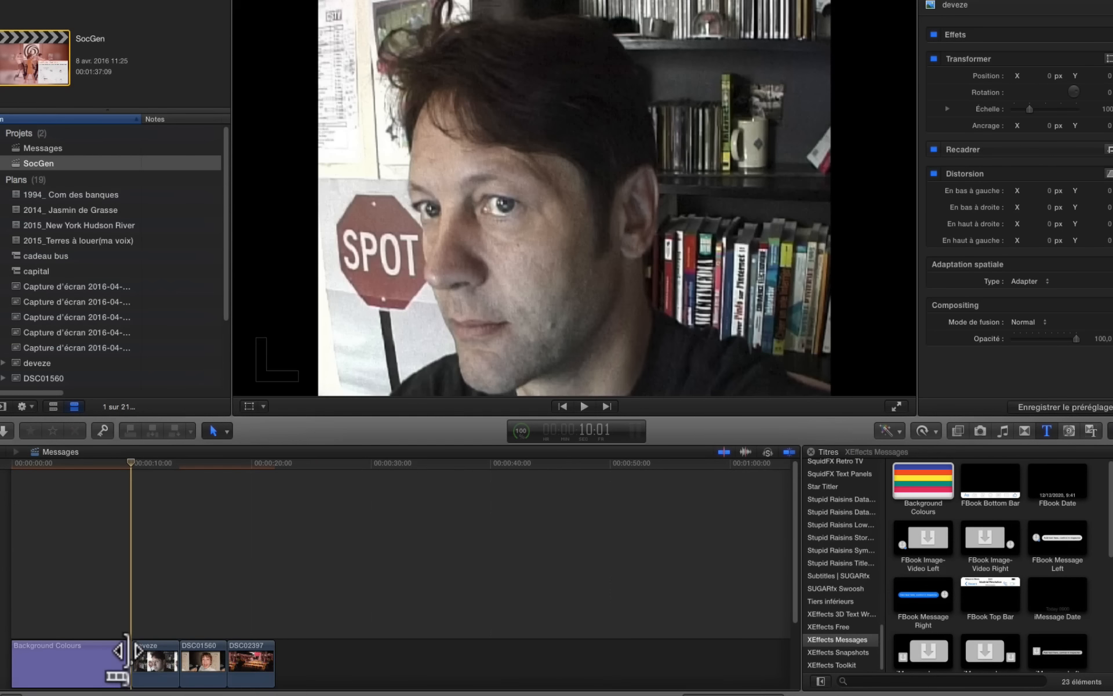
# Extend the Background Colours title to 25:11 and set its fill to near-black (red 0, green 0.02, blue 0.02)
pyautogui.moveTo(126, 651); pyautogui.dragTo(315, 650)
pyautogui.click(140, 661)
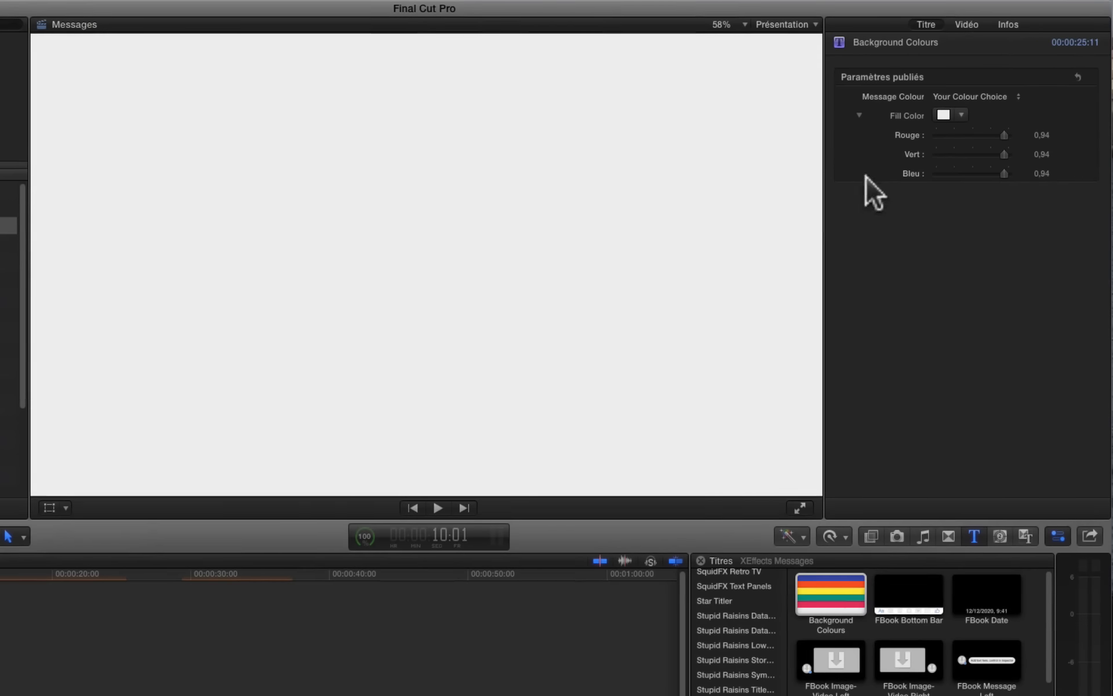
pyautogui.click(1035, 68)
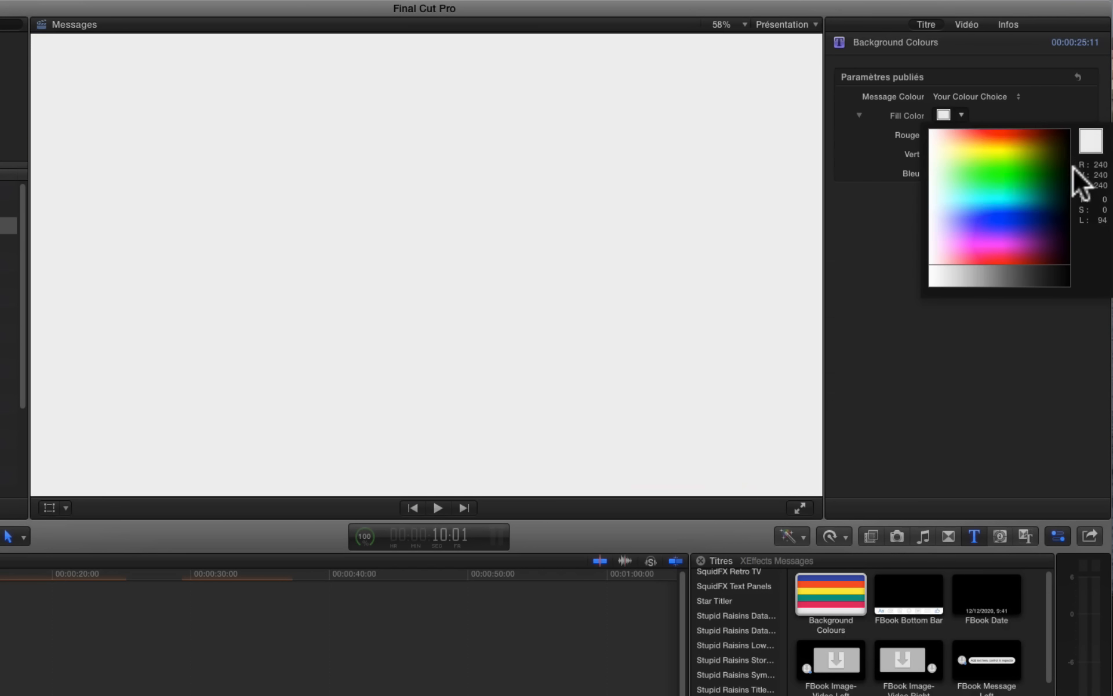
pyautogui.click(1091, 140)
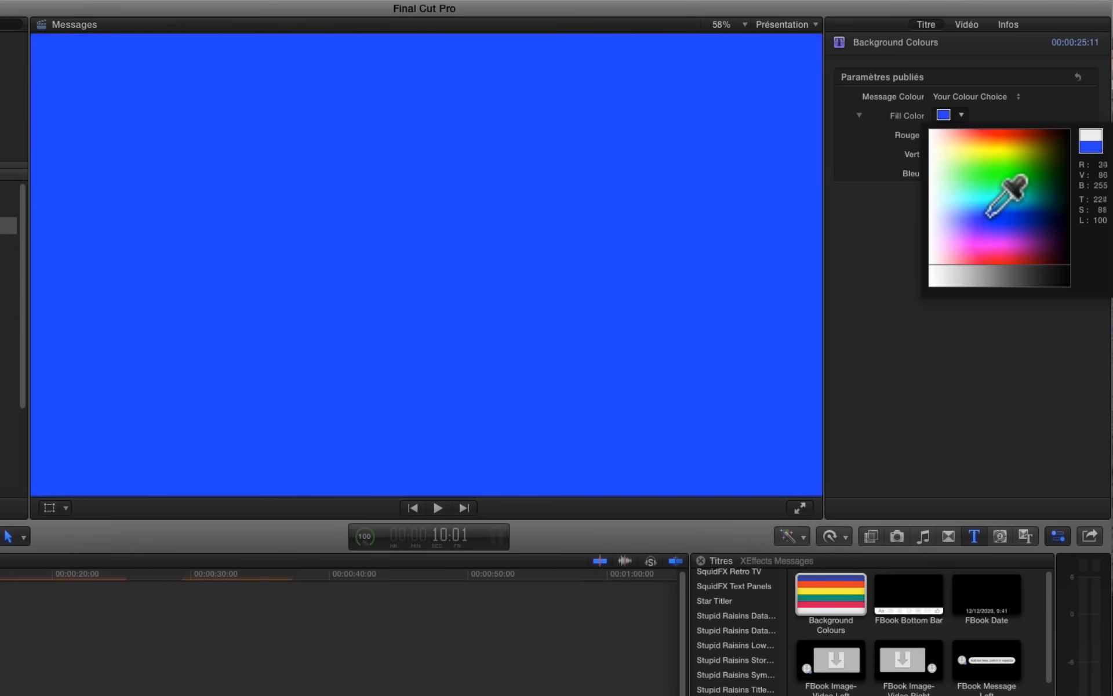
pyautogui.press('Escape')
pyautogui.click(1090, 141)
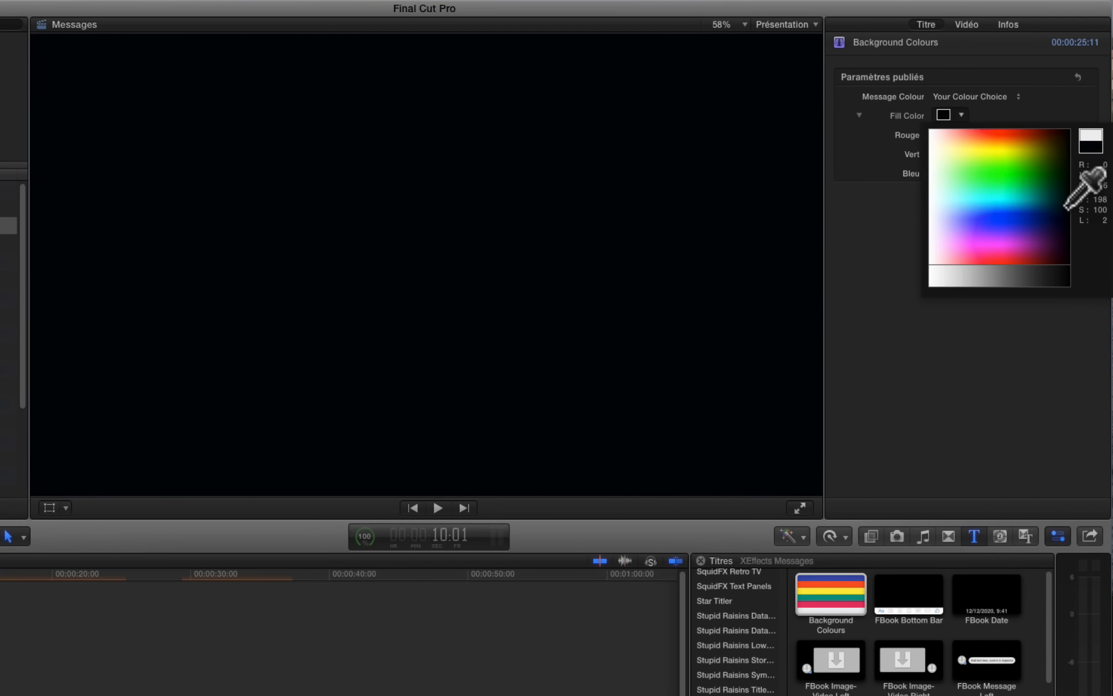
pyautogui.click(1067, 204)
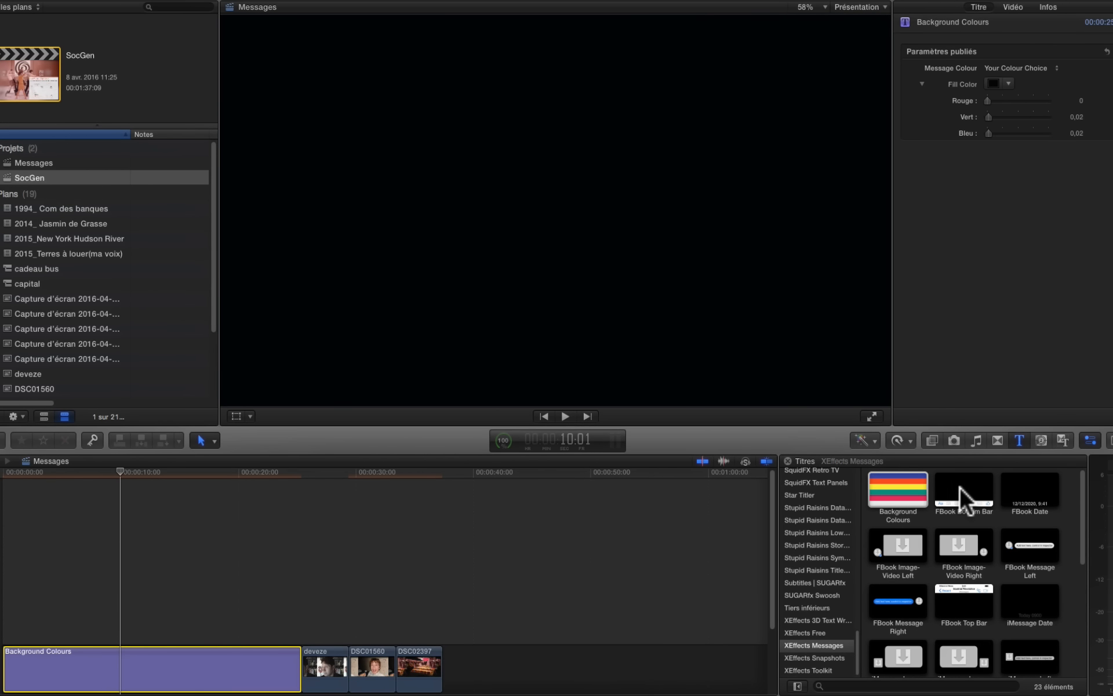
# Add the FBook Bottom Bar title above the background from the timeline's start and extend it to the background's end
pyautogui.moveTo(959, 485); pyautogui.dragTo(6, 606)
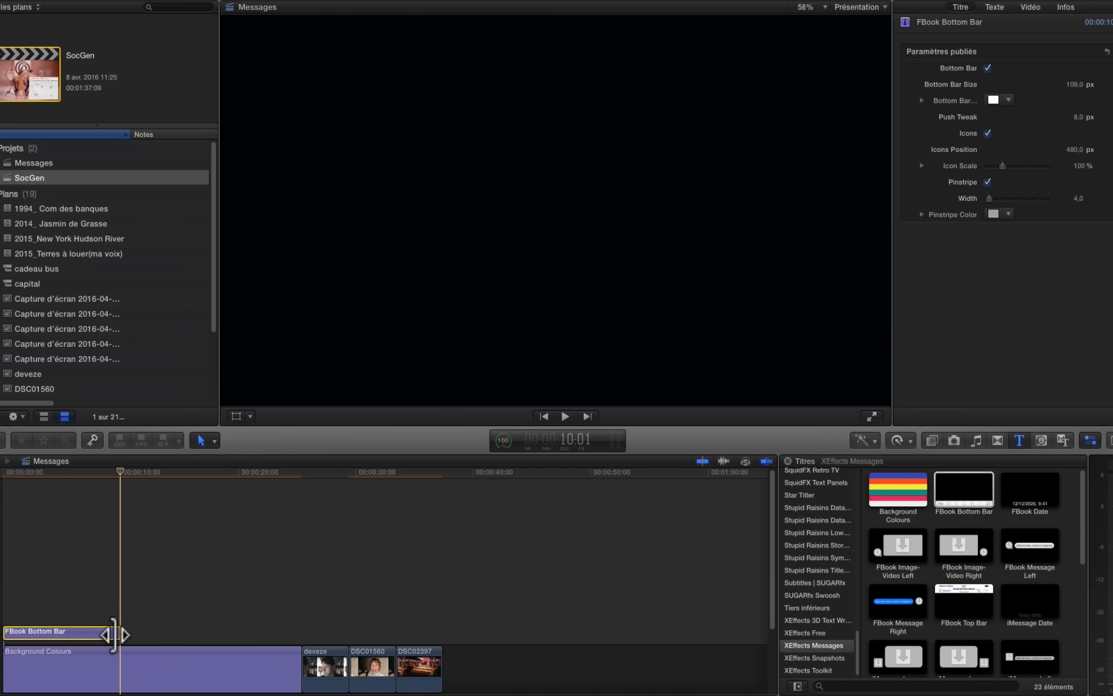
pyautogui.moveTo(112, 635); pyautogui.dragTo(297, 632)
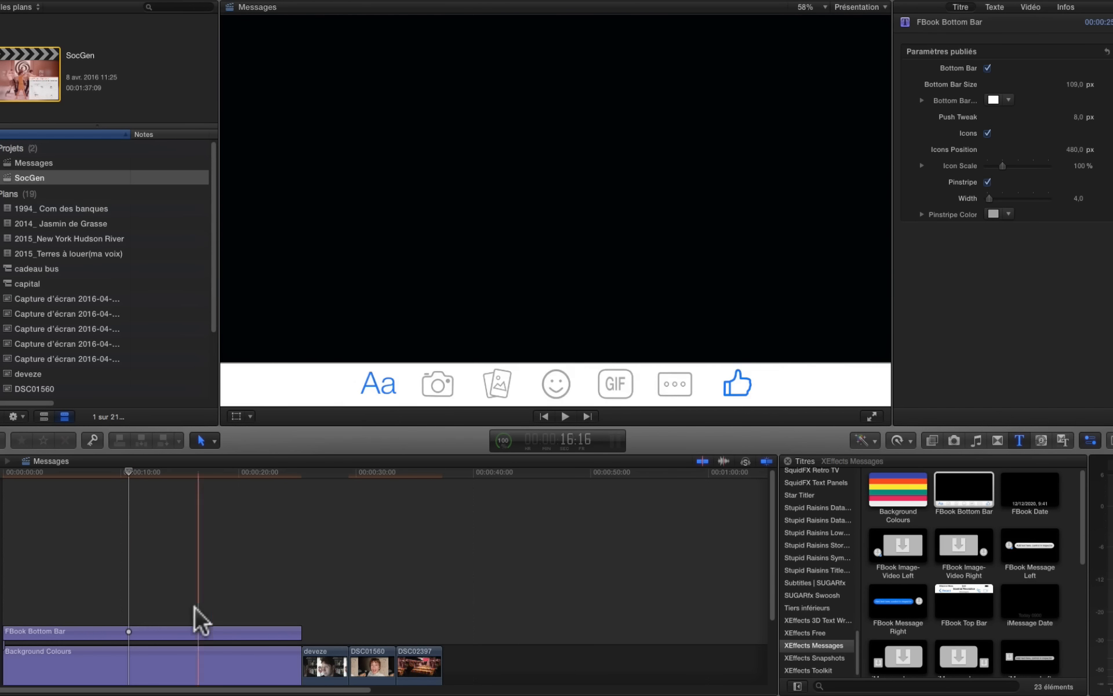
# Switch the bottom bar off and on again, and do the same with its icons
pyautogui.click(148, 632)
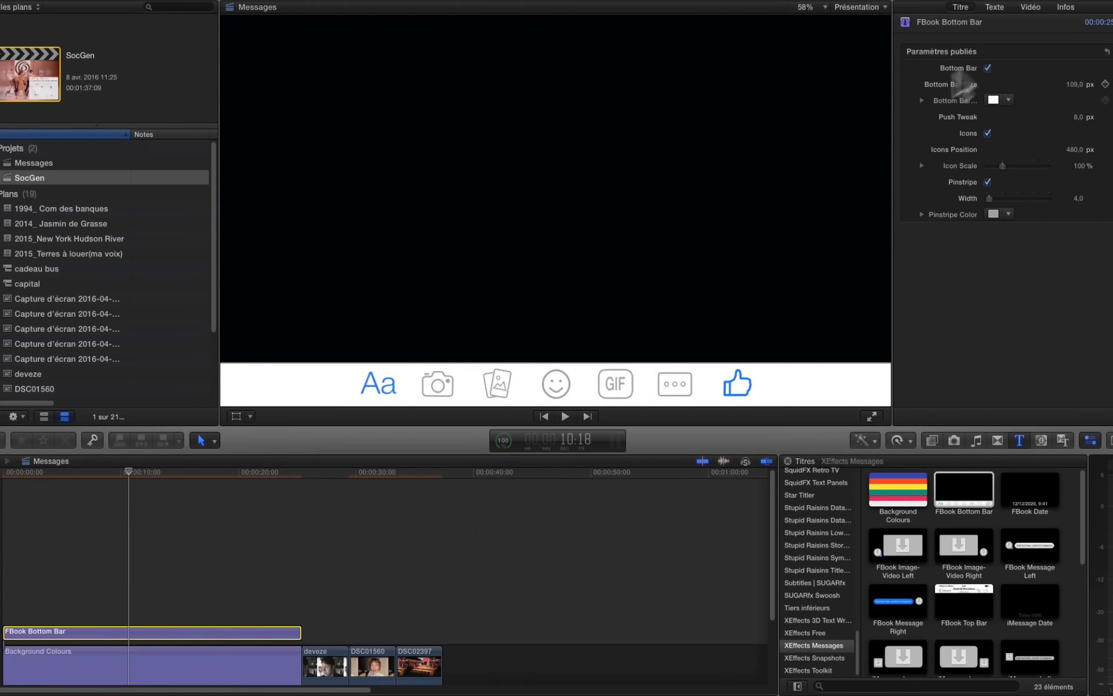
pyautogui.click(988, 68)
pyautogui.click(987, 68)
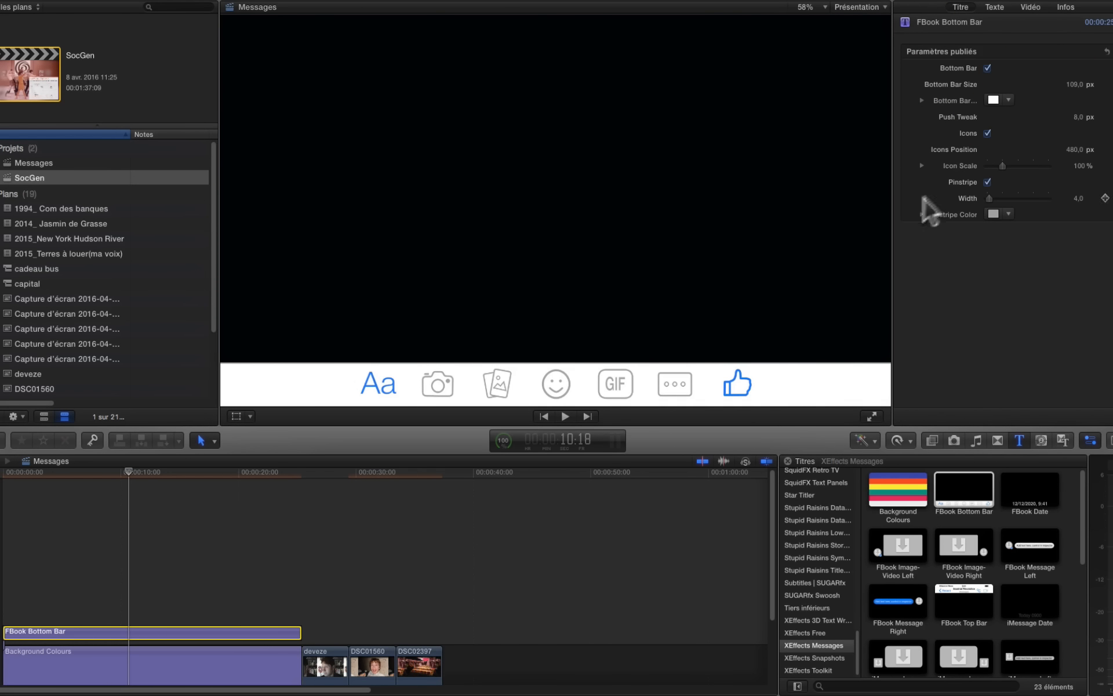
pyautogui.click(988, 133)
pyautogui.click(987, 133)
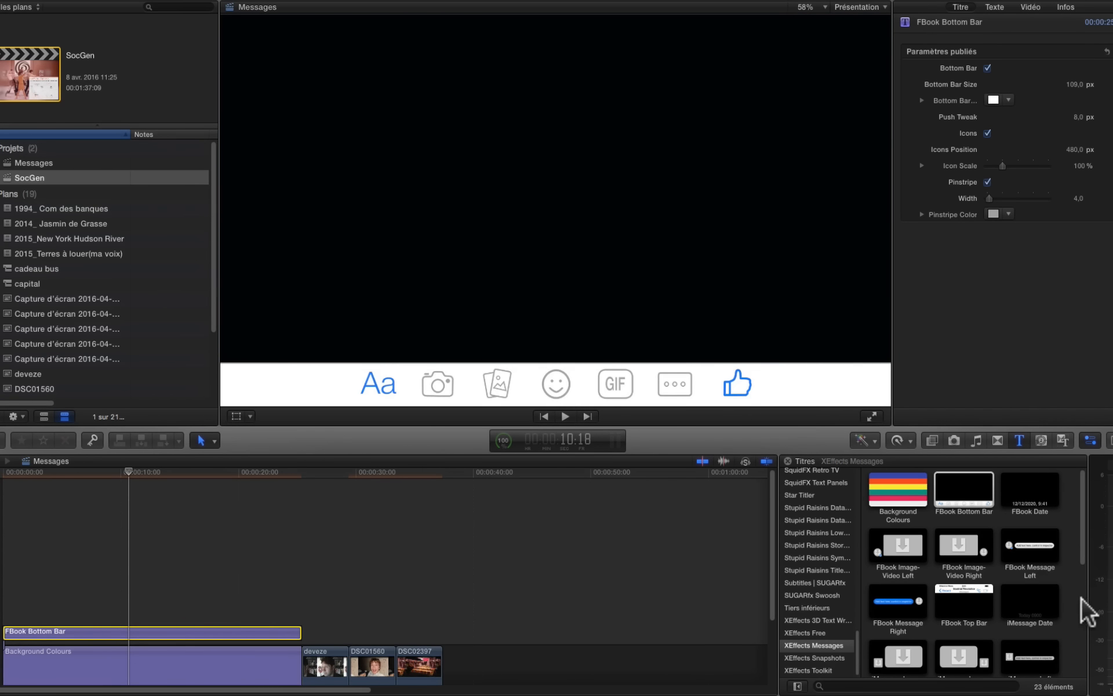
# Add the FBook Top Bar title above the bottom bar from the timeline's start and extend it to the background's end
pyautogui.moveTo(974, 611); pyautogui.dragTo(8, 600)
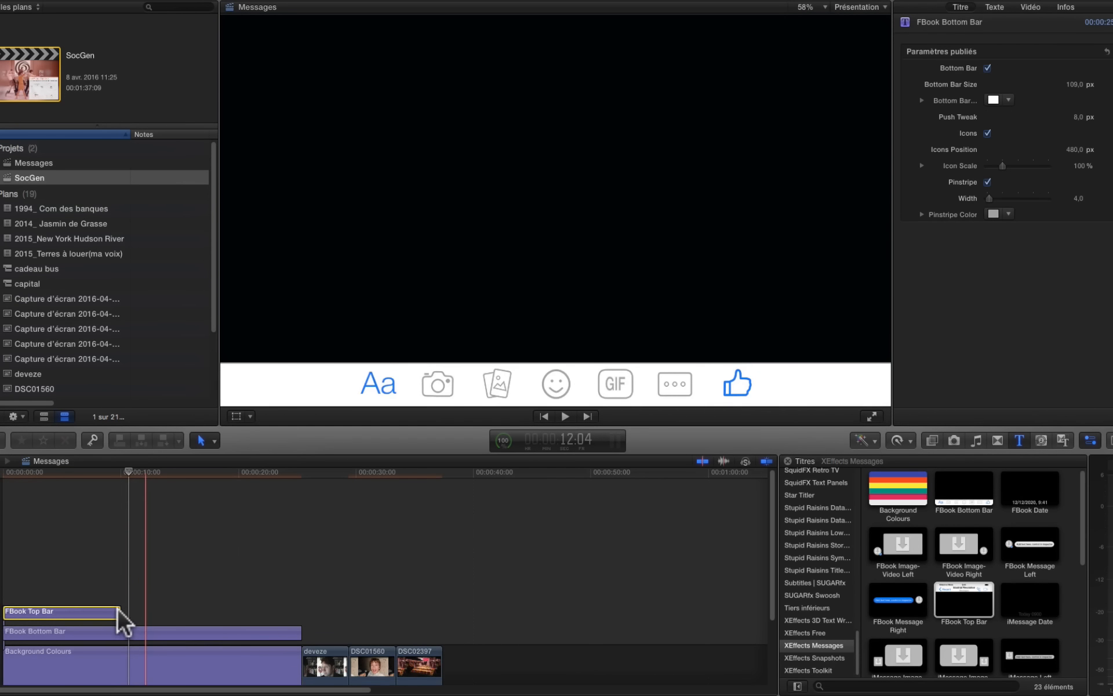
pyautogui.click(119, 610)
pyautogui.moveTo(120, 611); pyautogui.dragTo(301, 619)
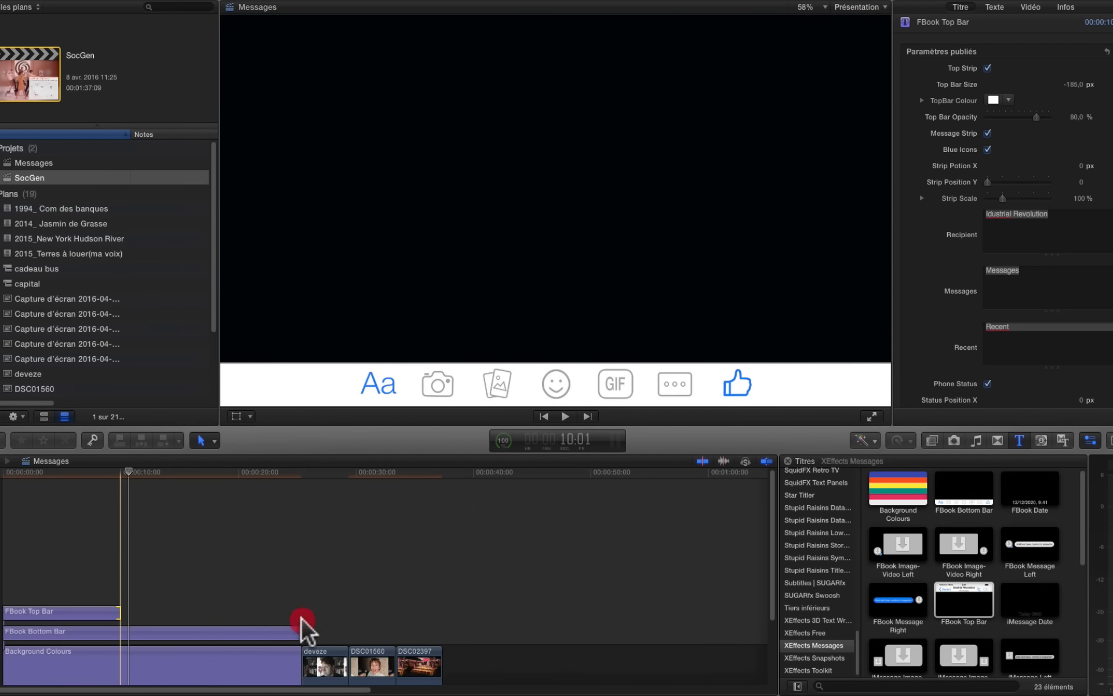
pyautogui.moveTo(120, 611); pyautogui.dragTo(300, 611)
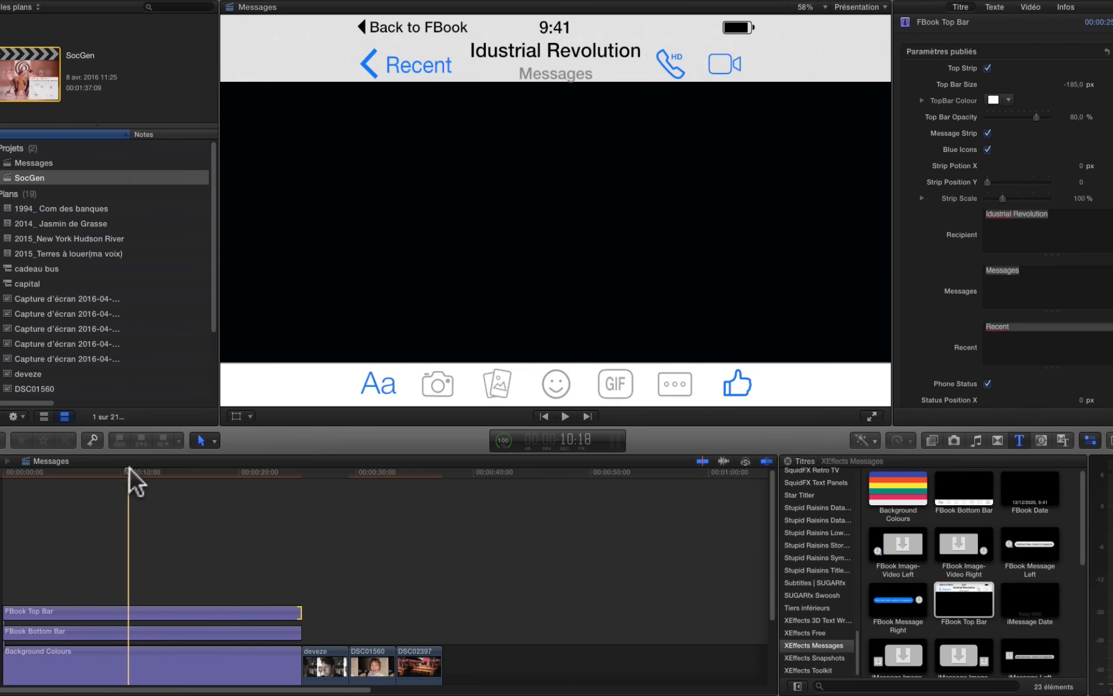
# Set the top bar's Recipient text to "Deweb's video" and its Recent text to "Précédent"
pyautogui.click(135, 482)
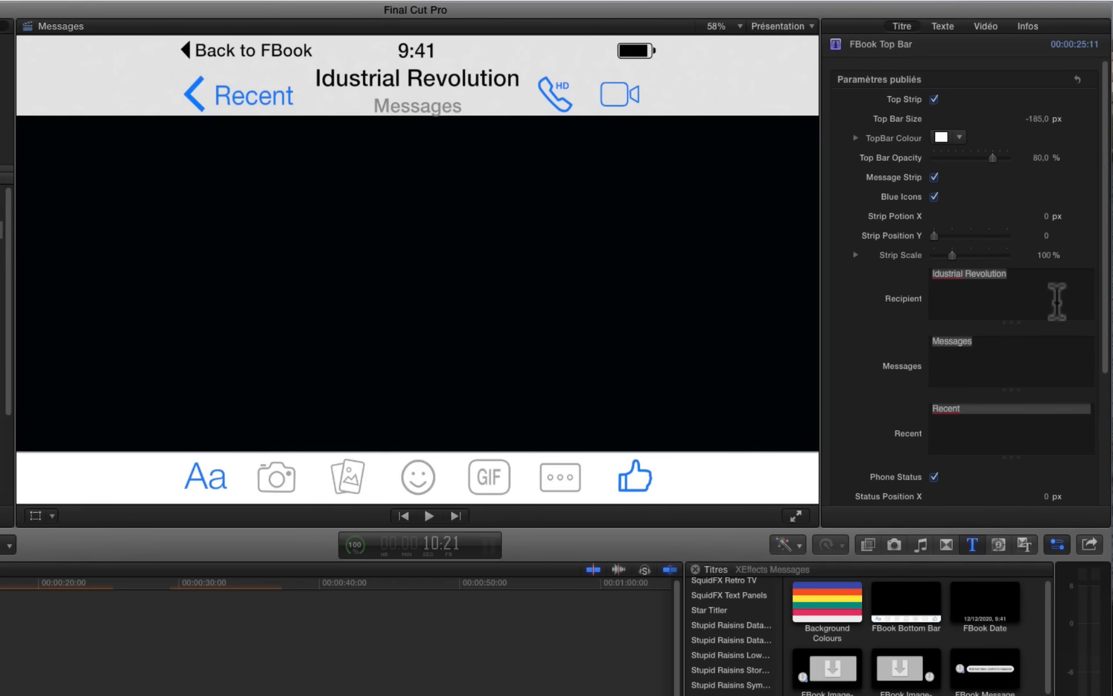
pyautogui.click(989, 270)
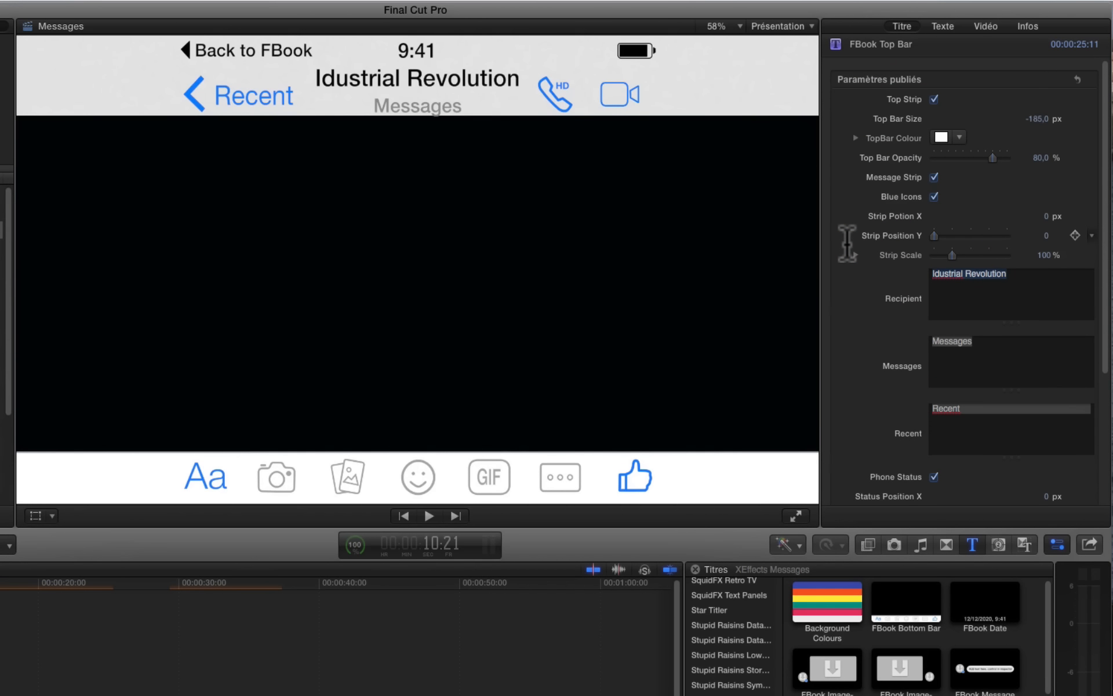
pyautogui.write("Deweb'")
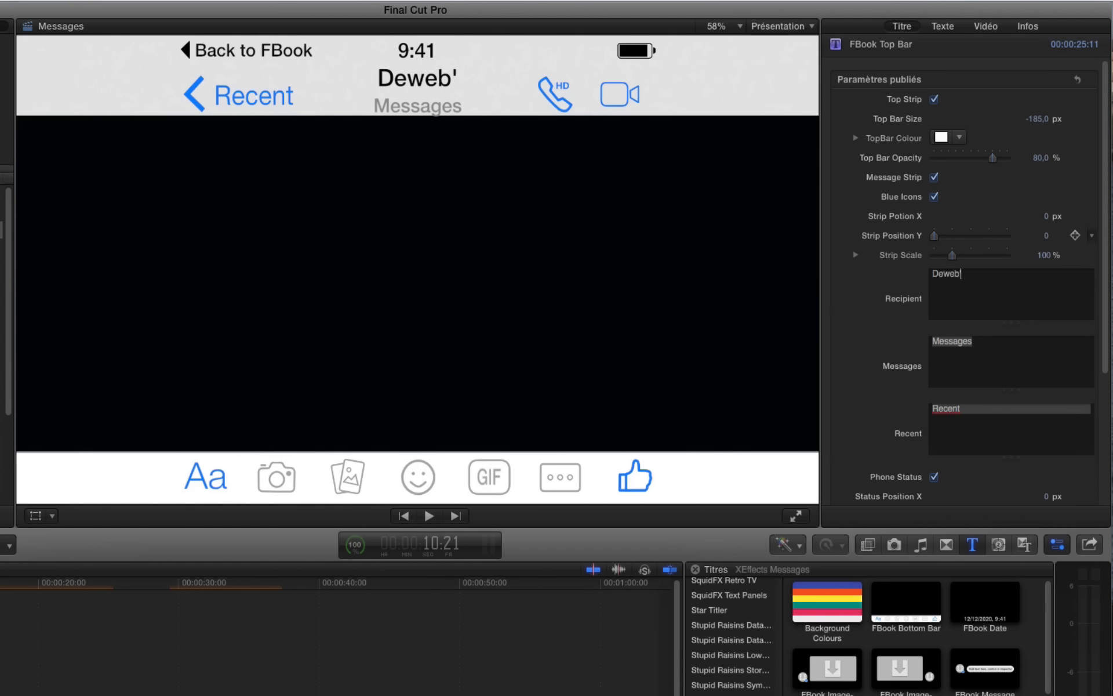
pyautogui.write('s video')
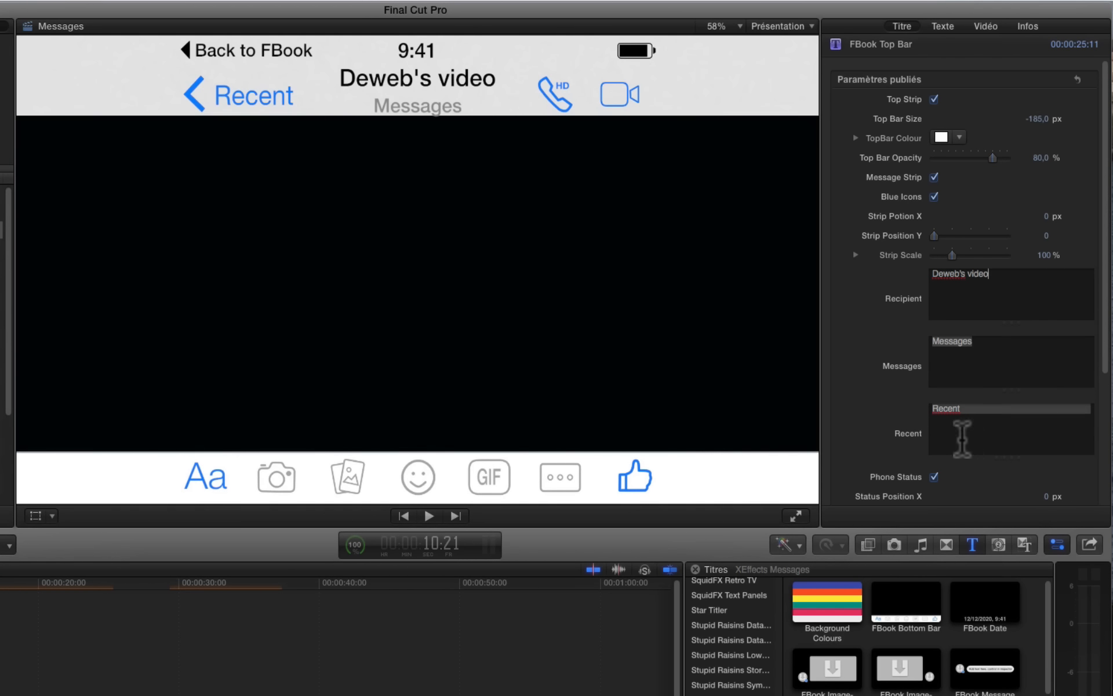
pyautogui.click(913, 403)
pyautogui.write('Précéd')
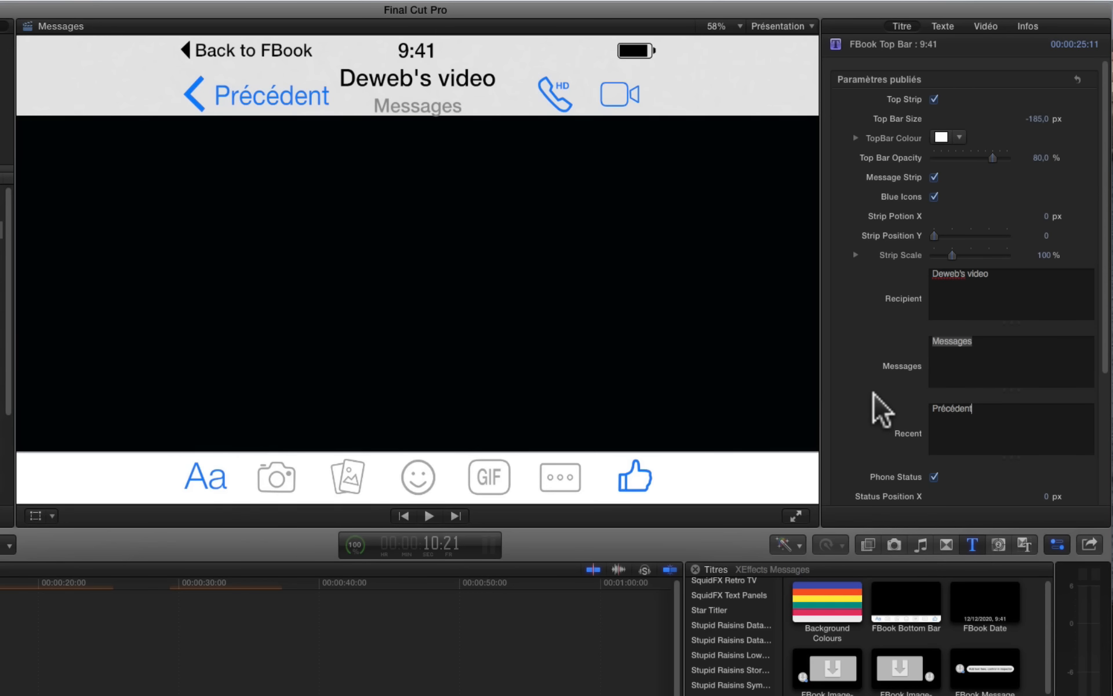
# Switch the top bar's phone status off and on again, and replace the Back to FBook text with re"tour
pyautogui.click(934, 477)
pyautogui.click(934, 477)
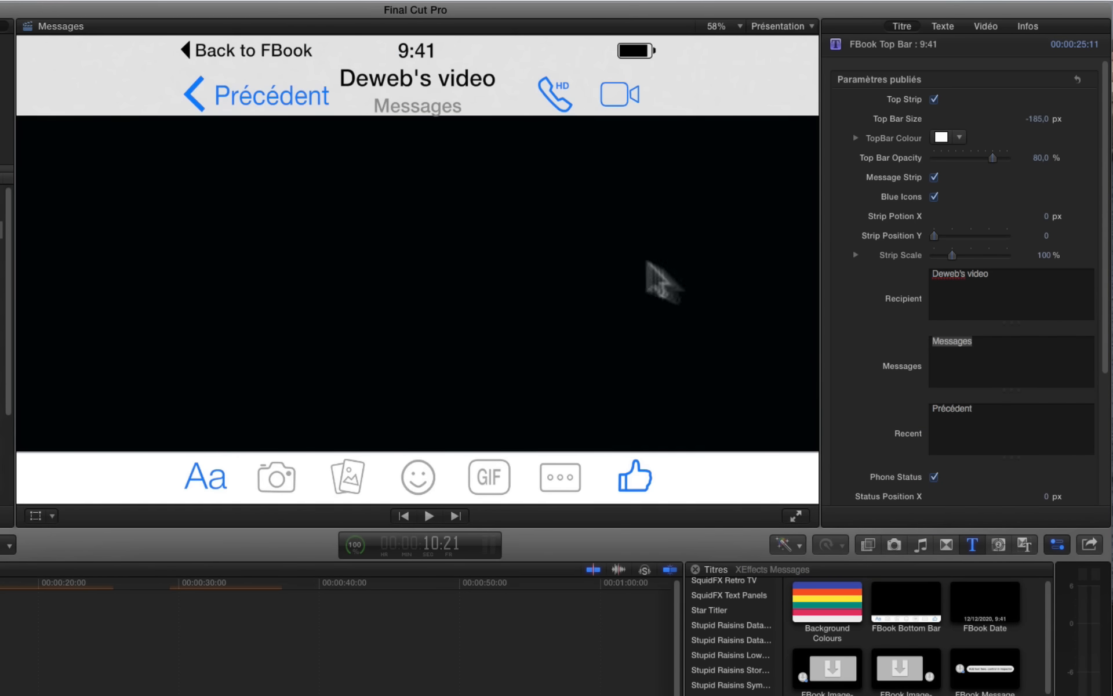
pyautogui.scroll(-5, 883, 362)
pyautogui.click(1001, 369)
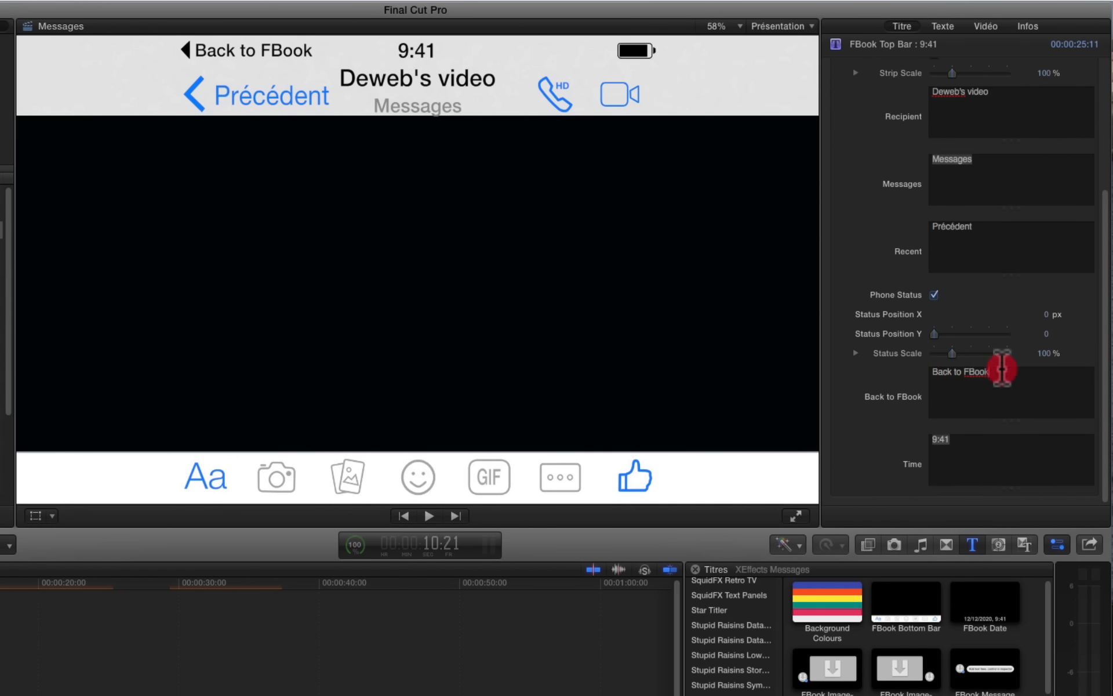
pyautogui.tripleClick(998, 369)
pyautogui.write('re"tour')
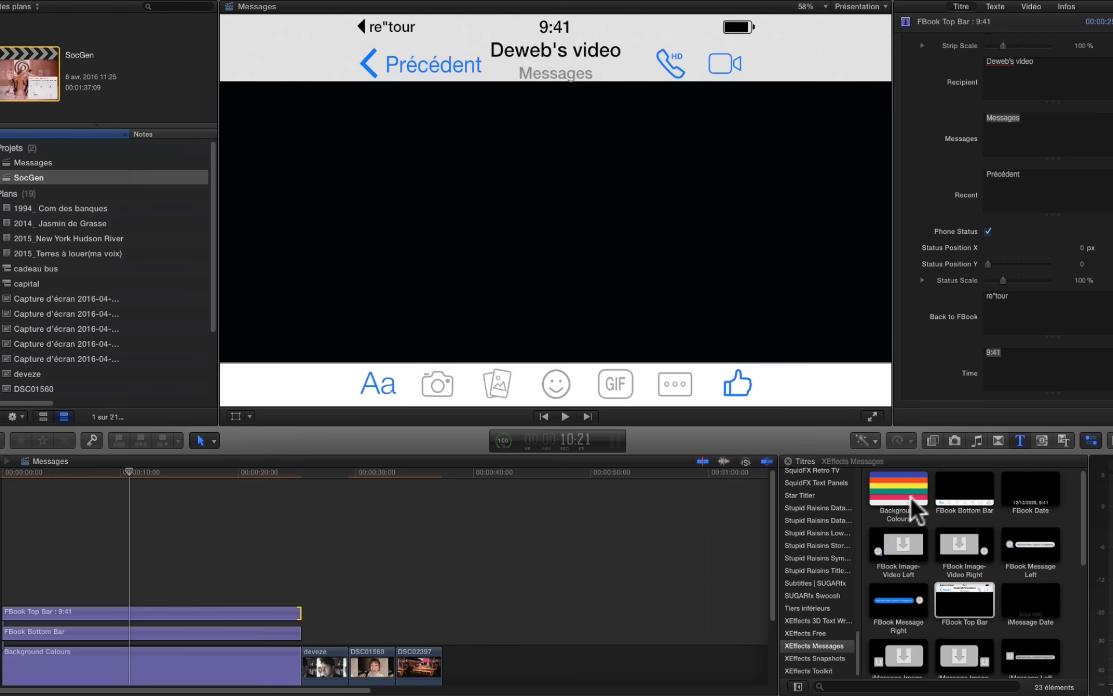
# Add the FBook Date title above the top bar at the timeline's start
pyautogui.moveTo(1026, 496); pyautogui.dragTo(10, 542)
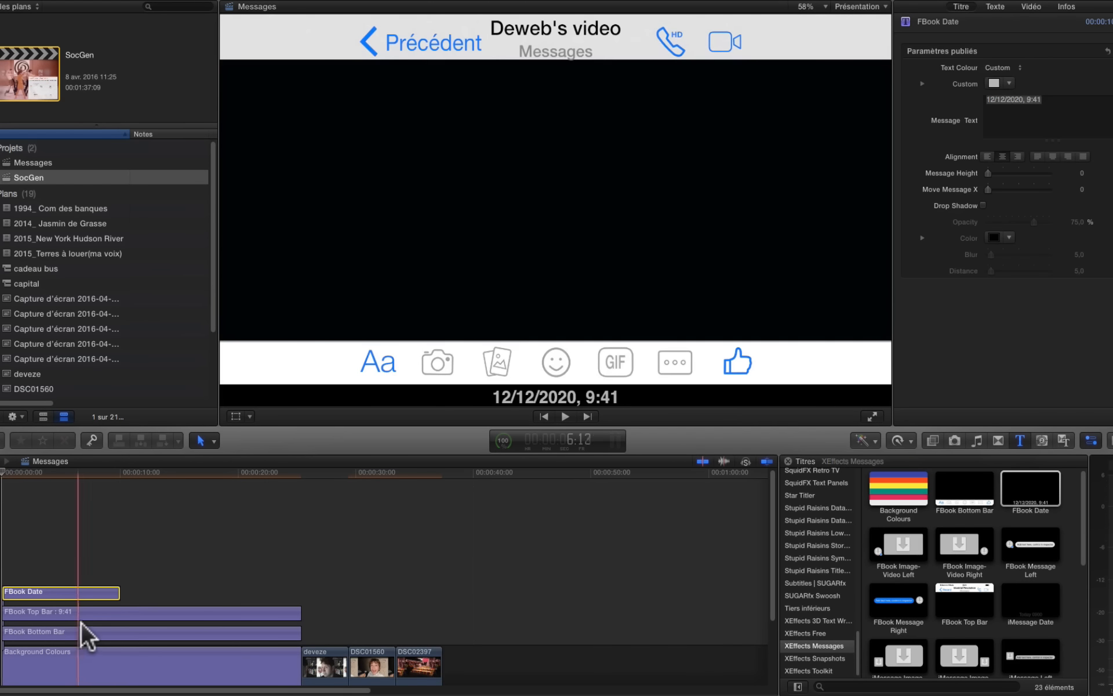
# Disable the bottom bar and top bar clips to view the date title alone, and enable both again
pyautogui.click(81, 630)
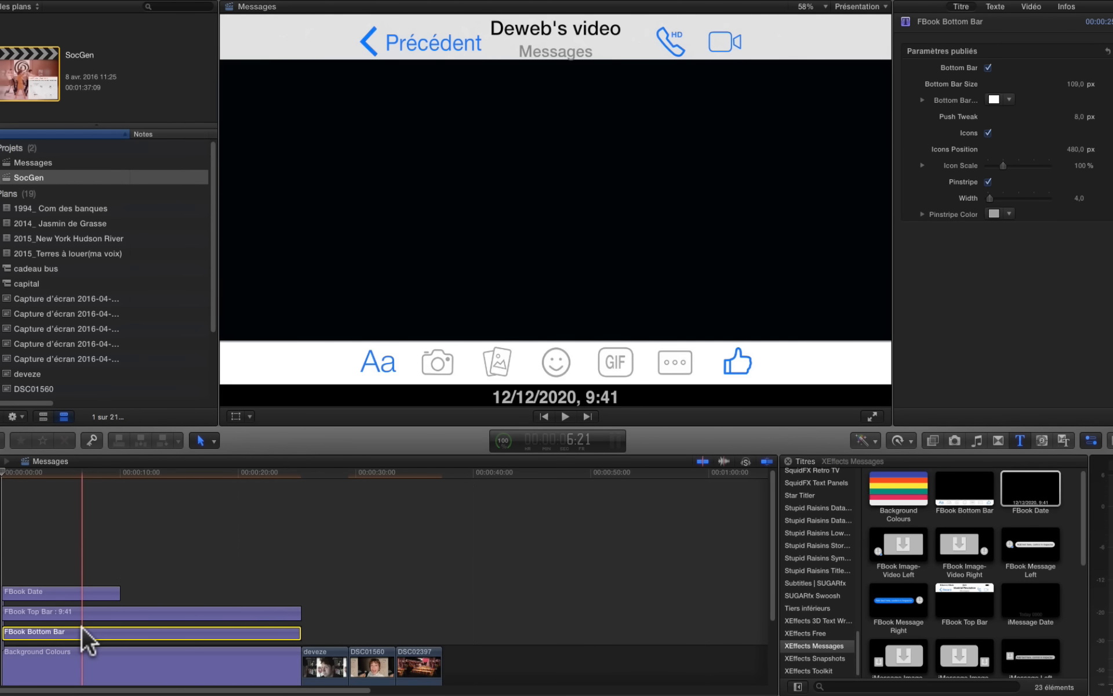
pyautogui.press('v')
pyautogui.click(81, 611)
pyautogui.press('v')
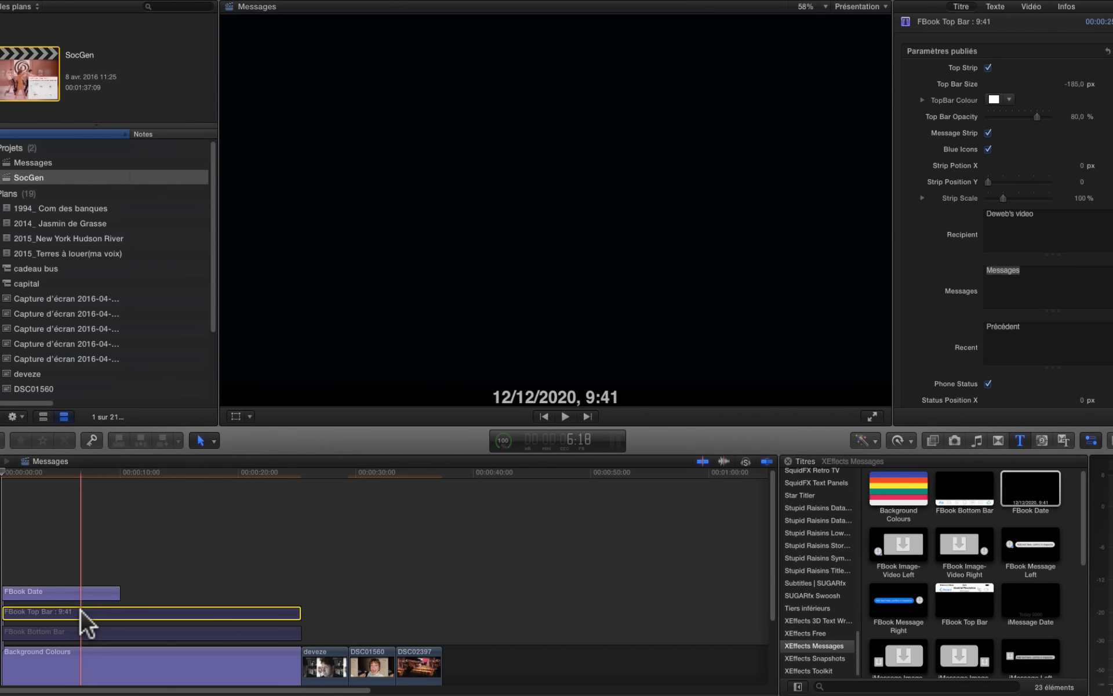
pyautogui.press('v')
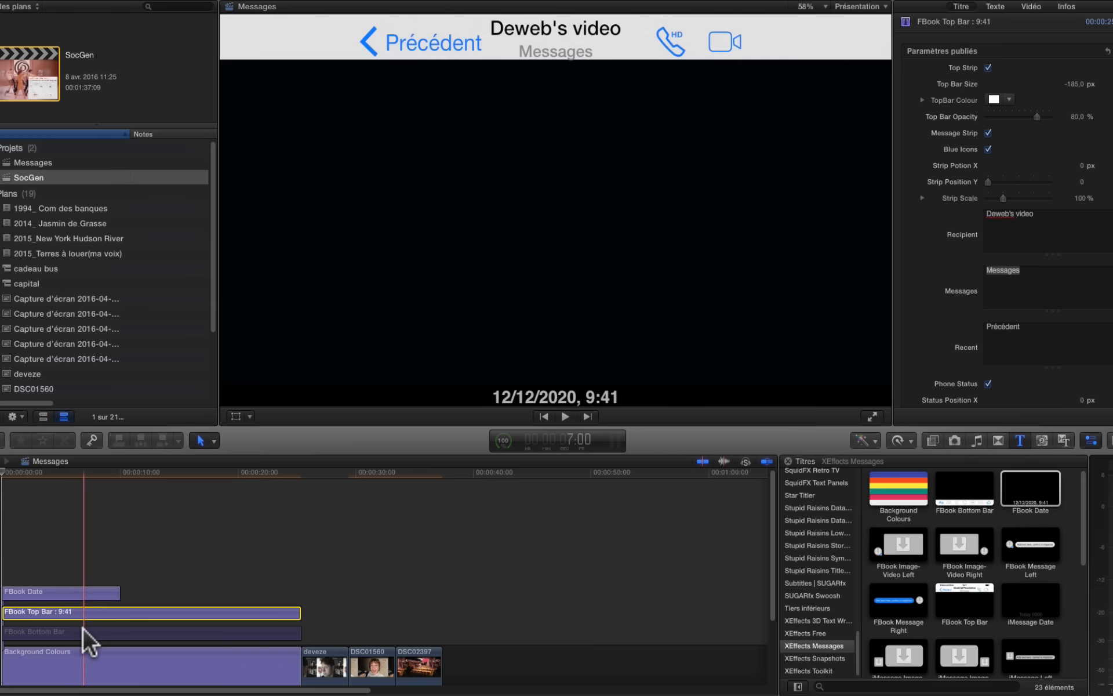
pyautogui.click(82, 633)
pyautogui.press('v')
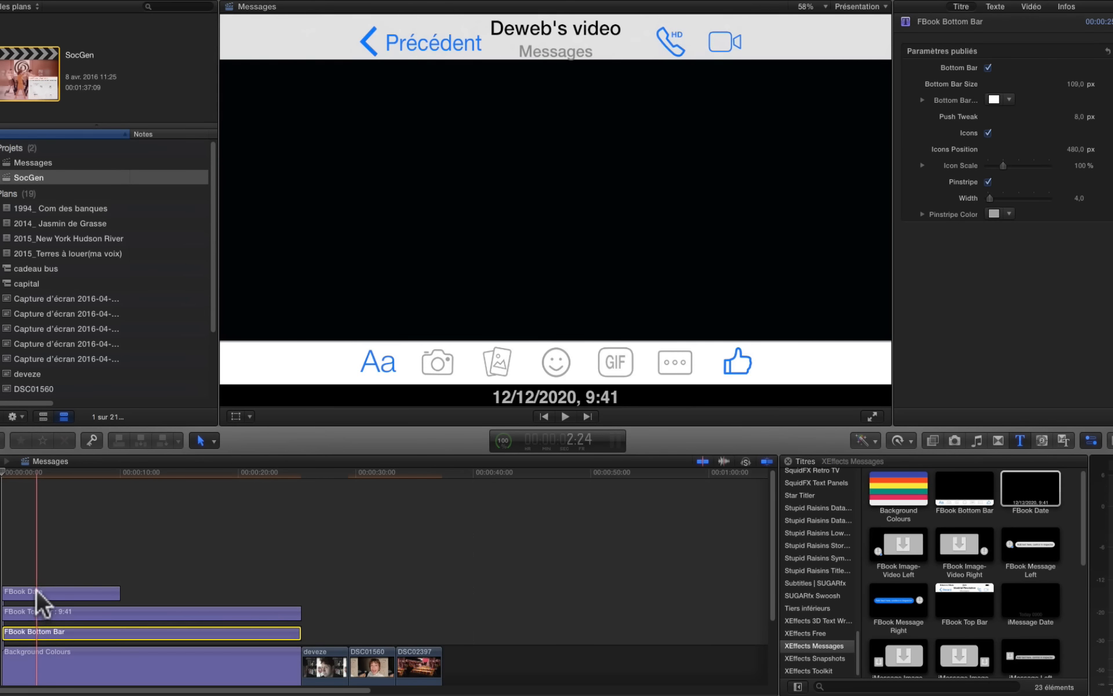
# Move the FBook Date title beneath the bottom bar, directly above the background, and play the sequence from the start
pyautogui.moveTo(35, 591); pyautogui.dragTo(34, 633)
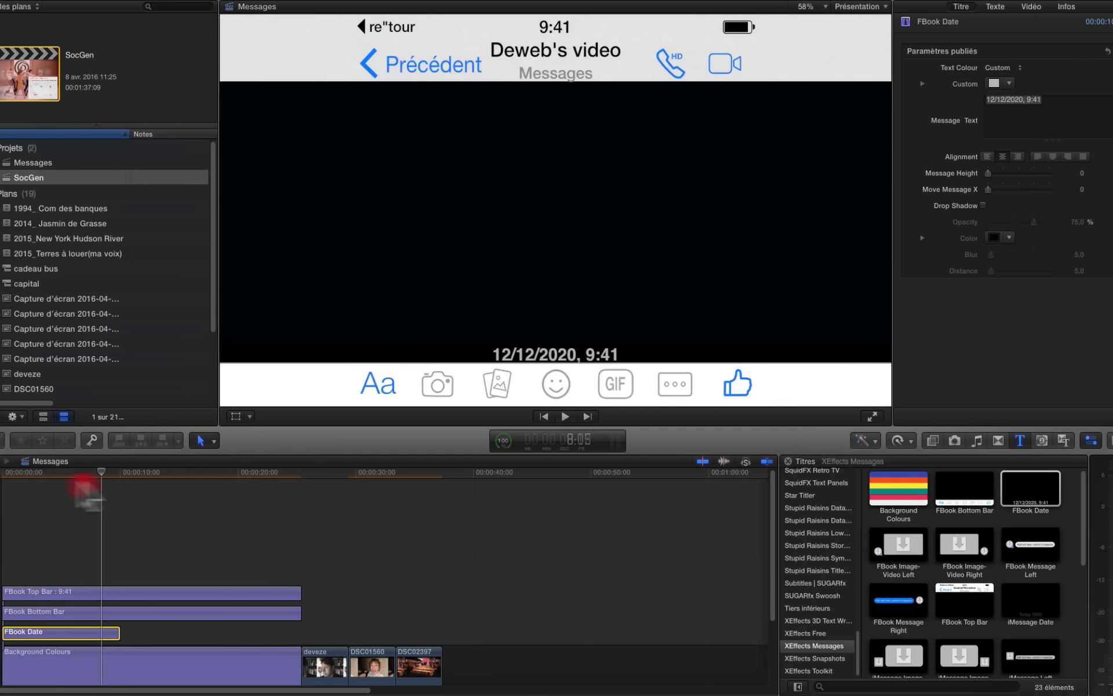
pyautogui.press('space')
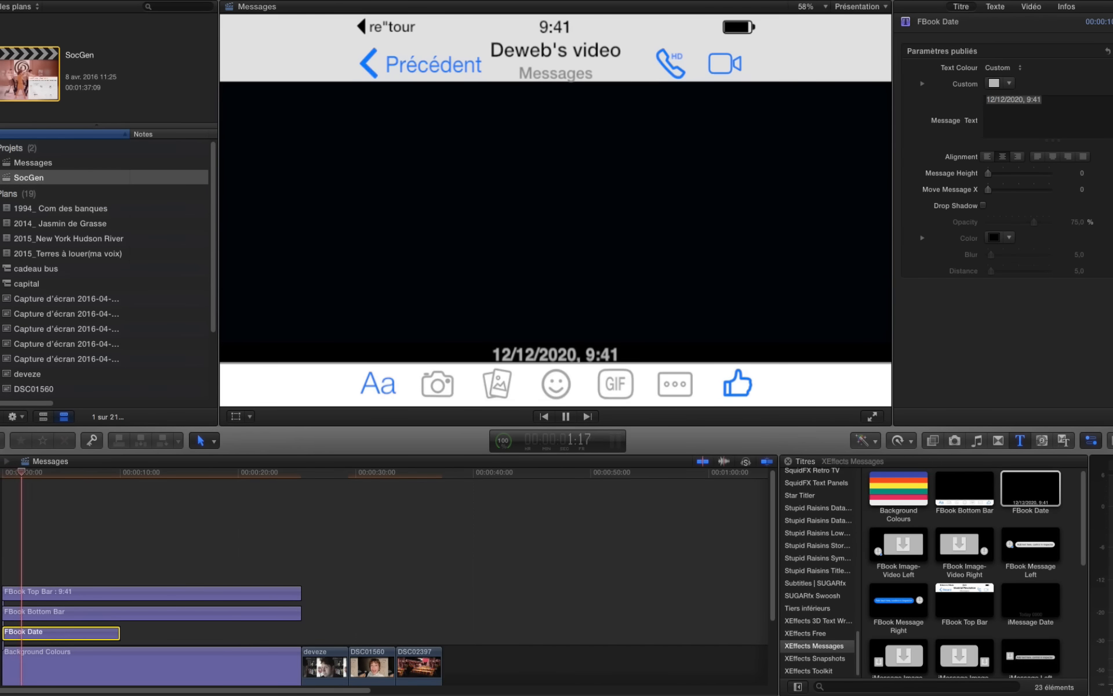
pyautogui.press('space')
pyautogui.press('Home')
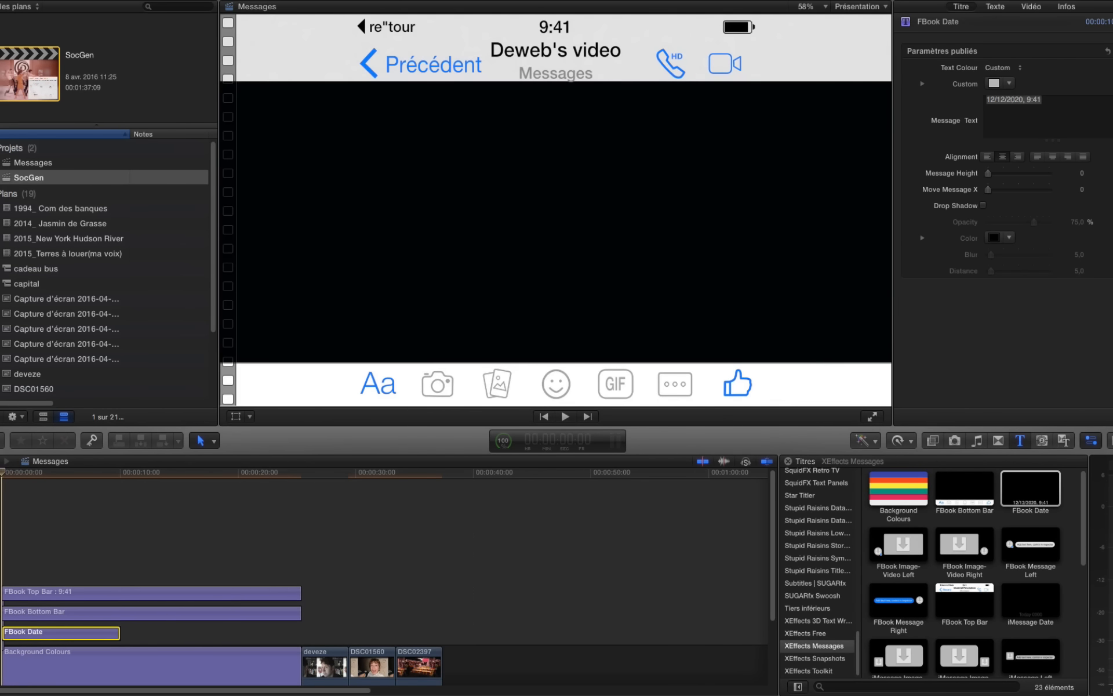
# Play the opening of the sequence and extend the FBook Date title to the end of the Background Colours clip
pyautogui.press('space')
pyautogui.press('space')
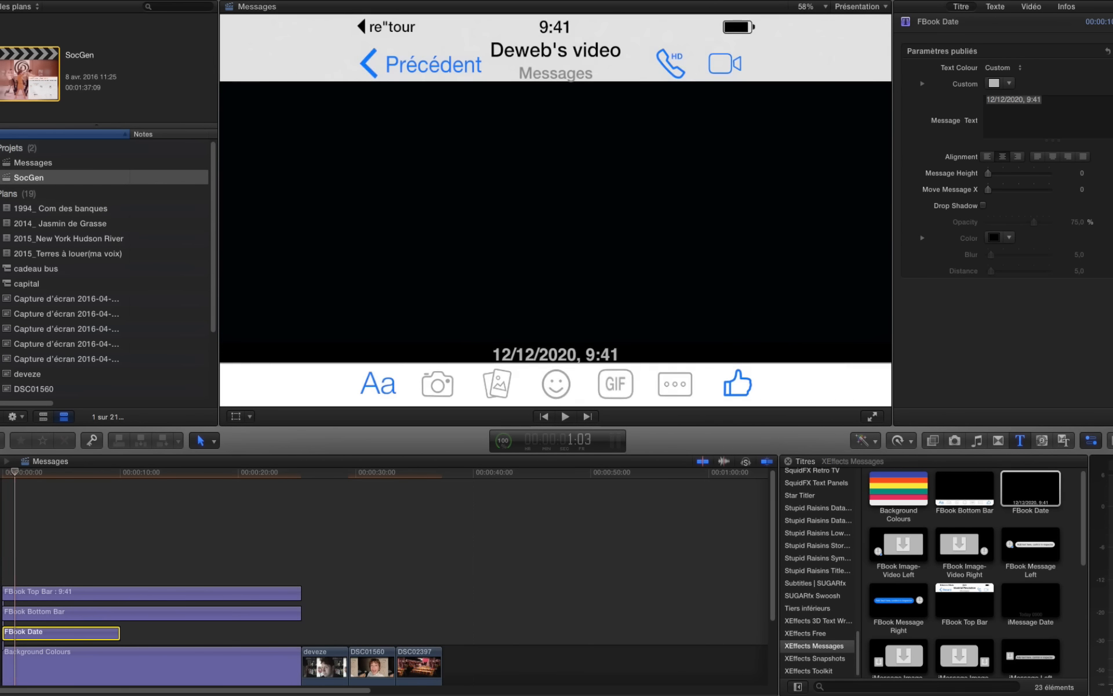
pyautogui.moveTo(112, 624); pyautogui.dragTo(311, 633)
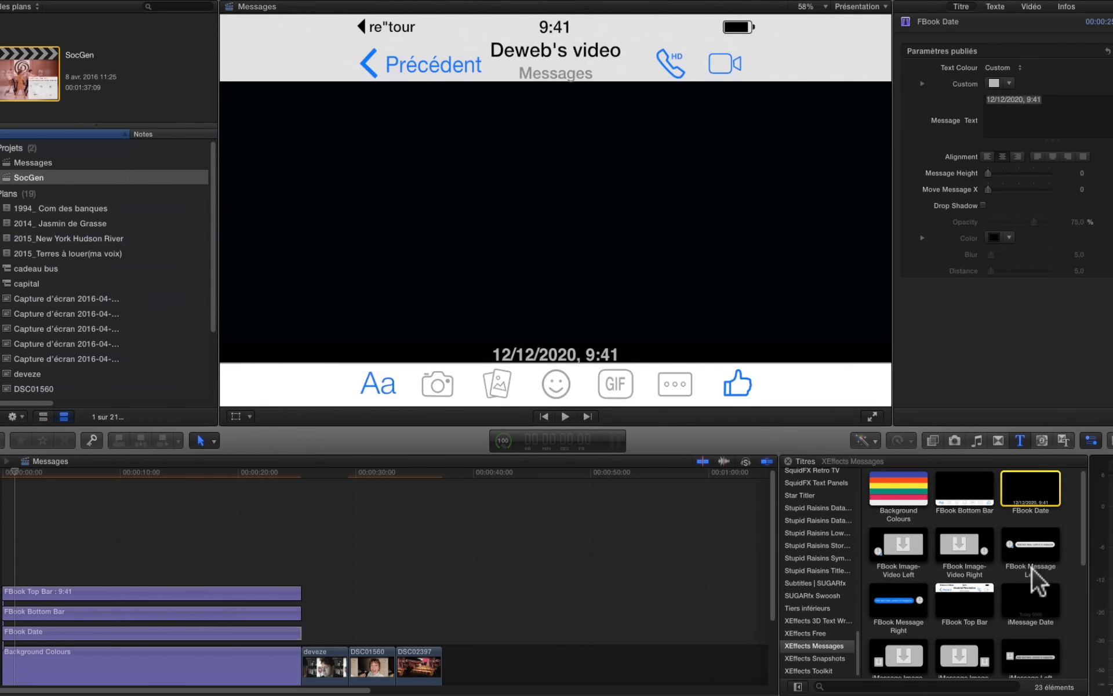
# Add the FBook Message Left title directly above the date title at the timeline's start, matching the background's length, and play it from the start
pyautogui.moveTo(1038, 583); pyautogui.dragTo(5, 615)
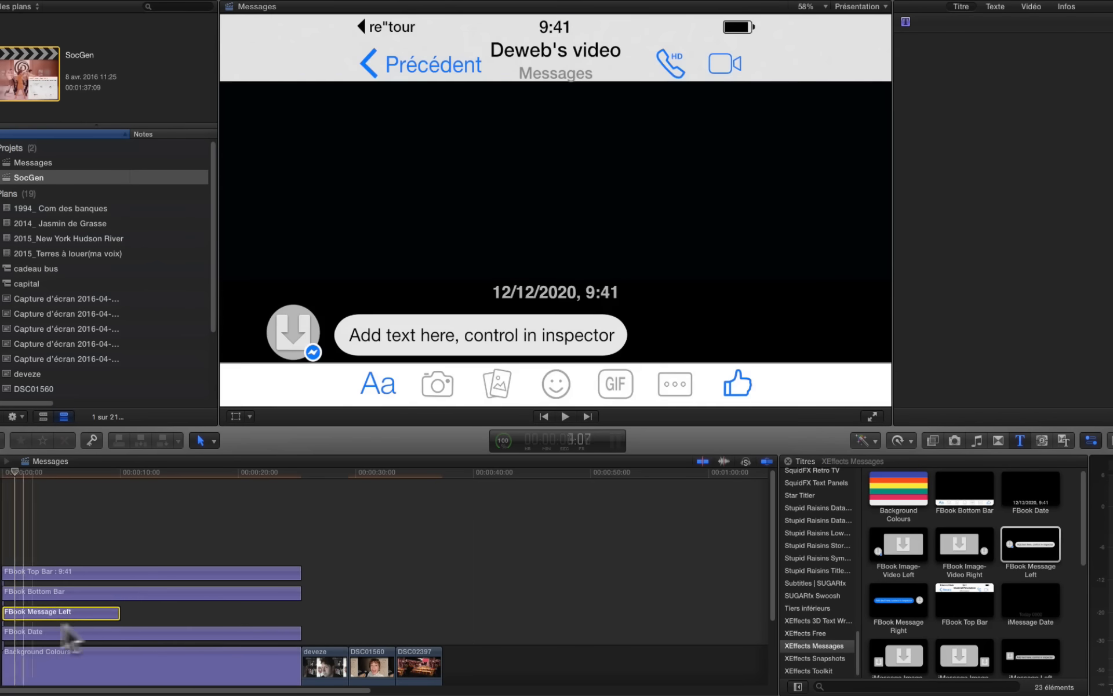
pyautogui.click(109, 611)
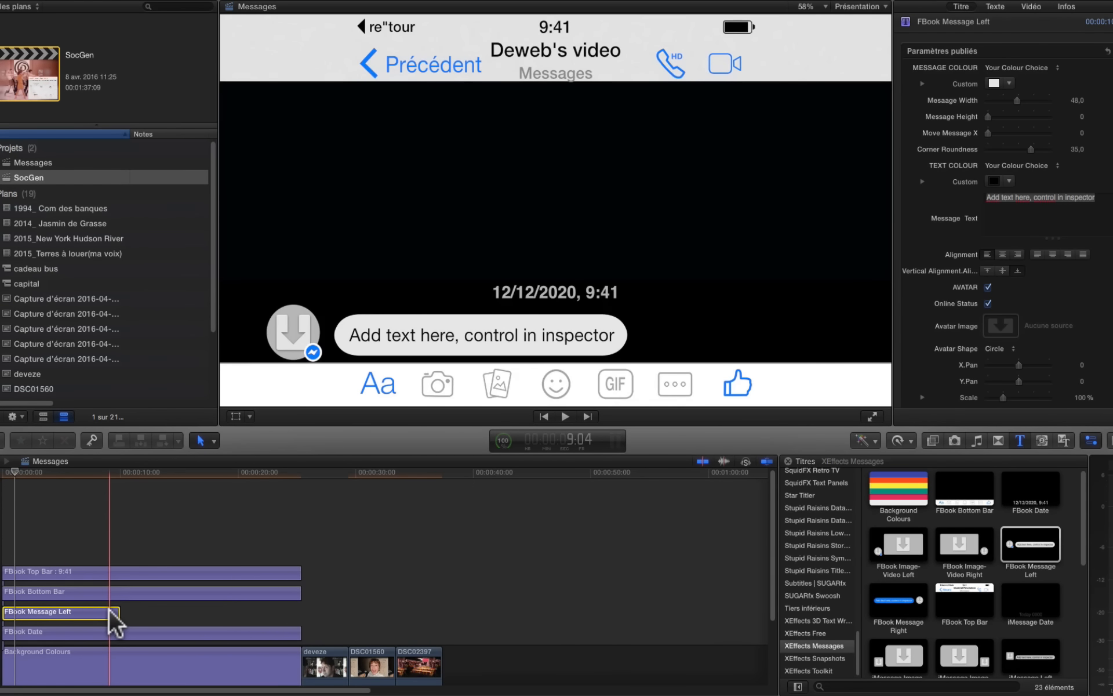
pyautogui.moveTo(118, 614); pyautogui.dragTo(296, 631)
pyautogui.moveTo(16, 476); pyautogui.dragTo(1, 481)
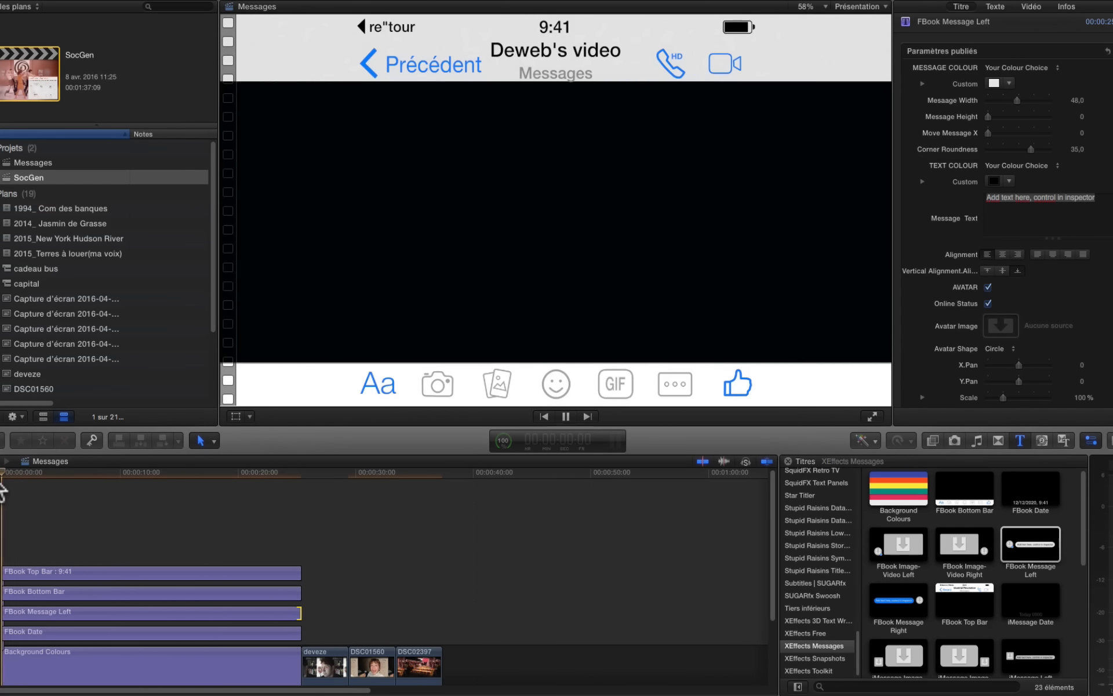
pyautogui.press('space')
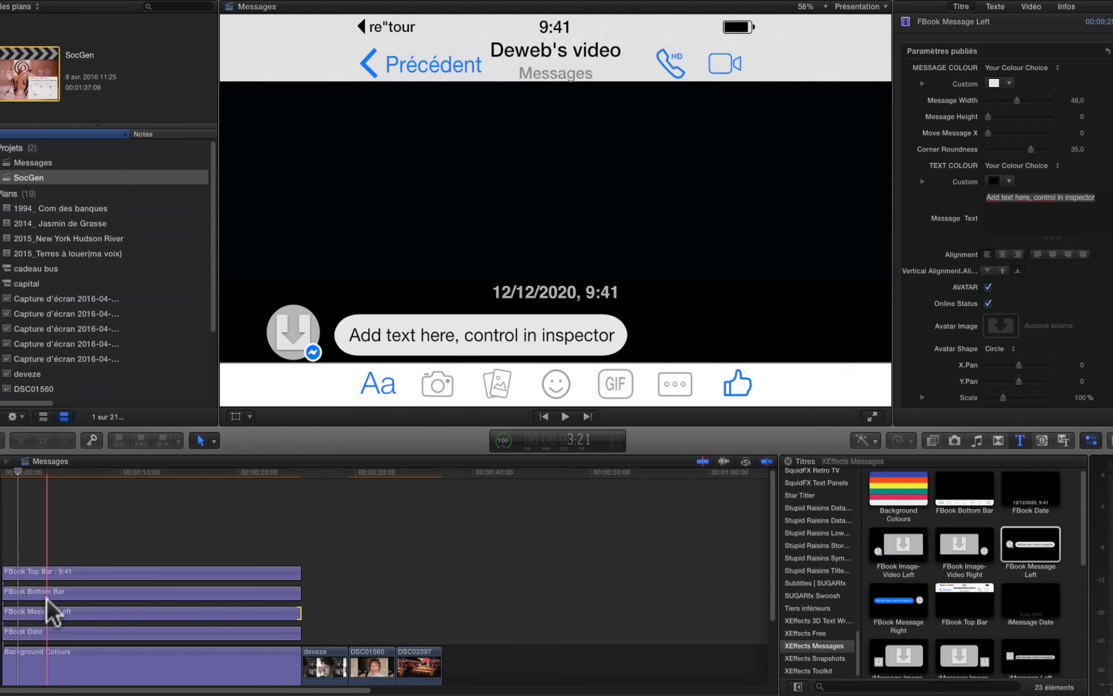
# Replace the FBook Date title's message text with "Aujourd'hui 16h20"
pyautogui.click(46, 632)
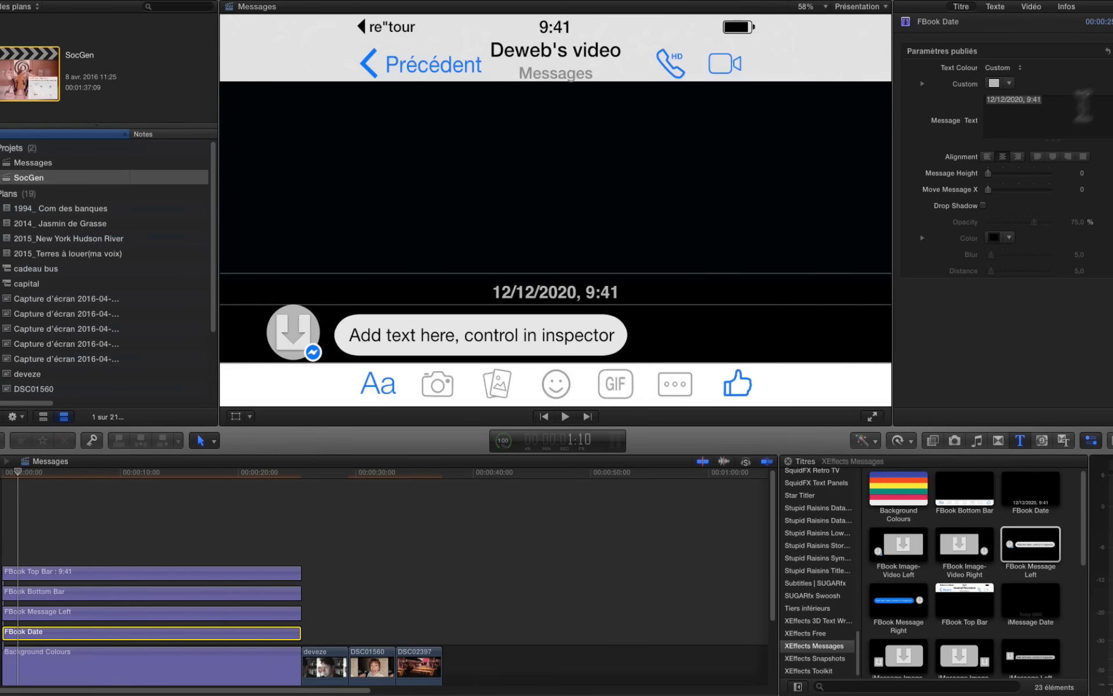
pyautogui.click(1081, 98)
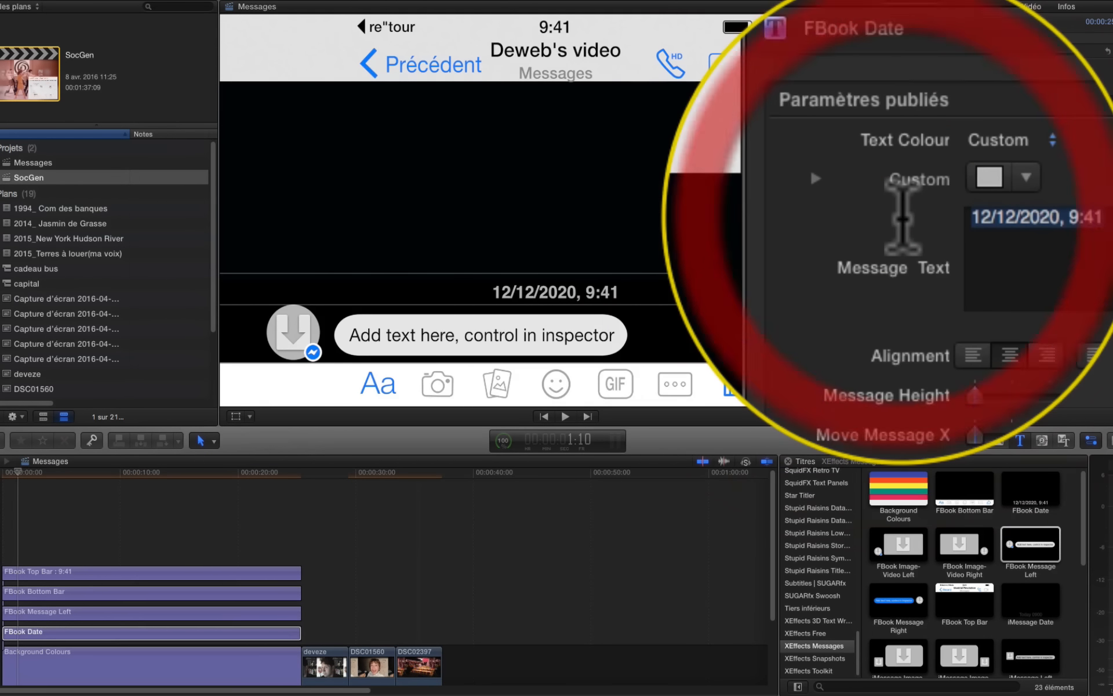
pyautogui.write('Aujourd(hui')
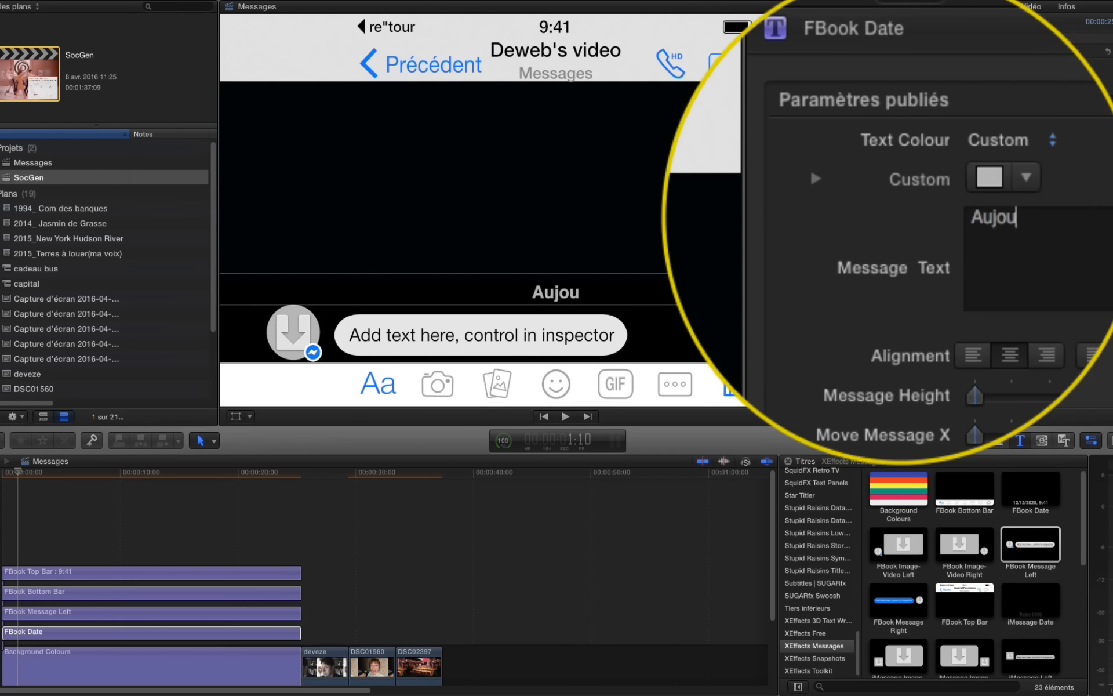
pyautogui.press('BackSpace')
pyautogui.press('BackSpace')
pyautogui.press('BackSpace')
pyautogui.press('BackSpace')
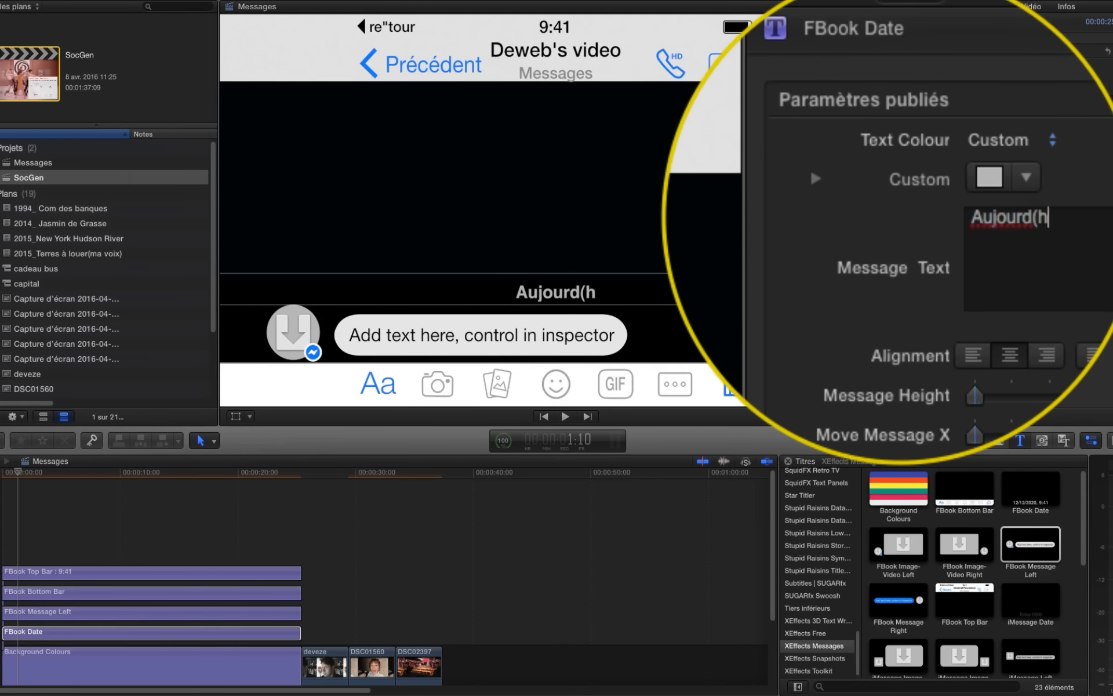
pyautogui.write("'h")
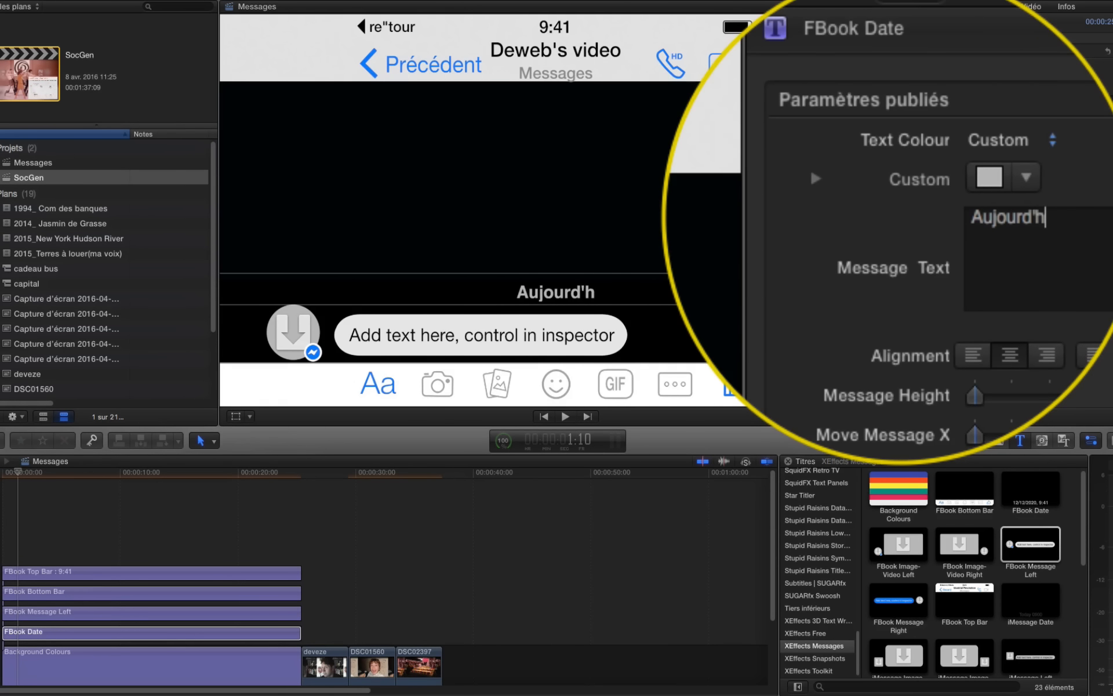
pyautogui.write('ui 16h20')
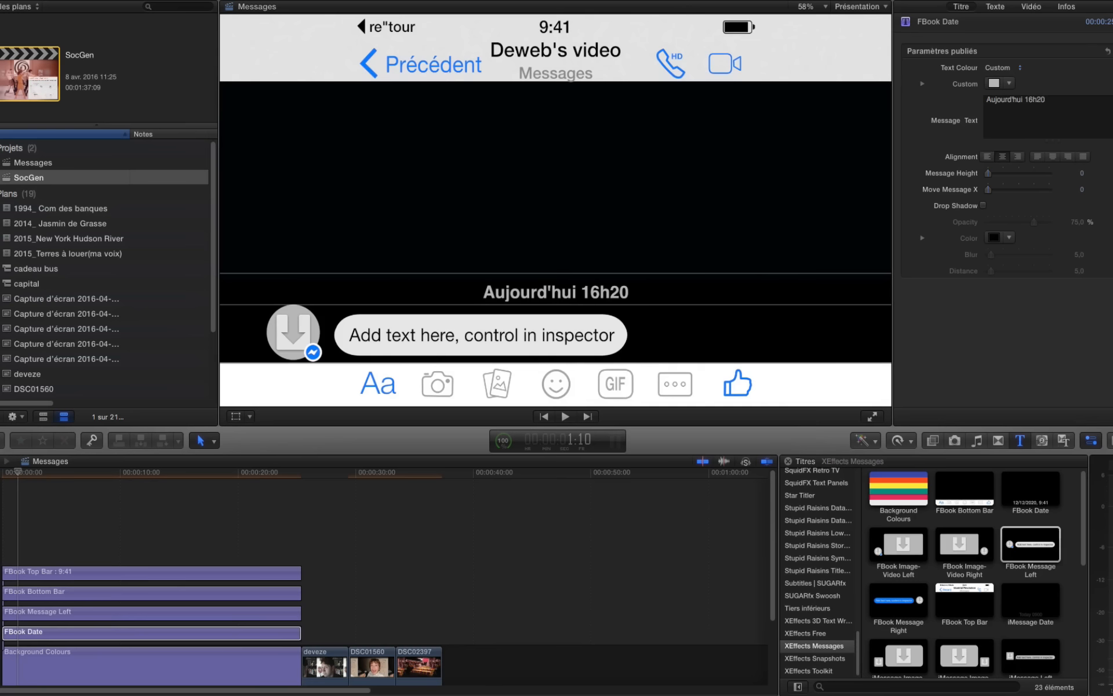
# Change the date title's Helvetica typeface style to Courant
pyautogui.click(1002, 8)
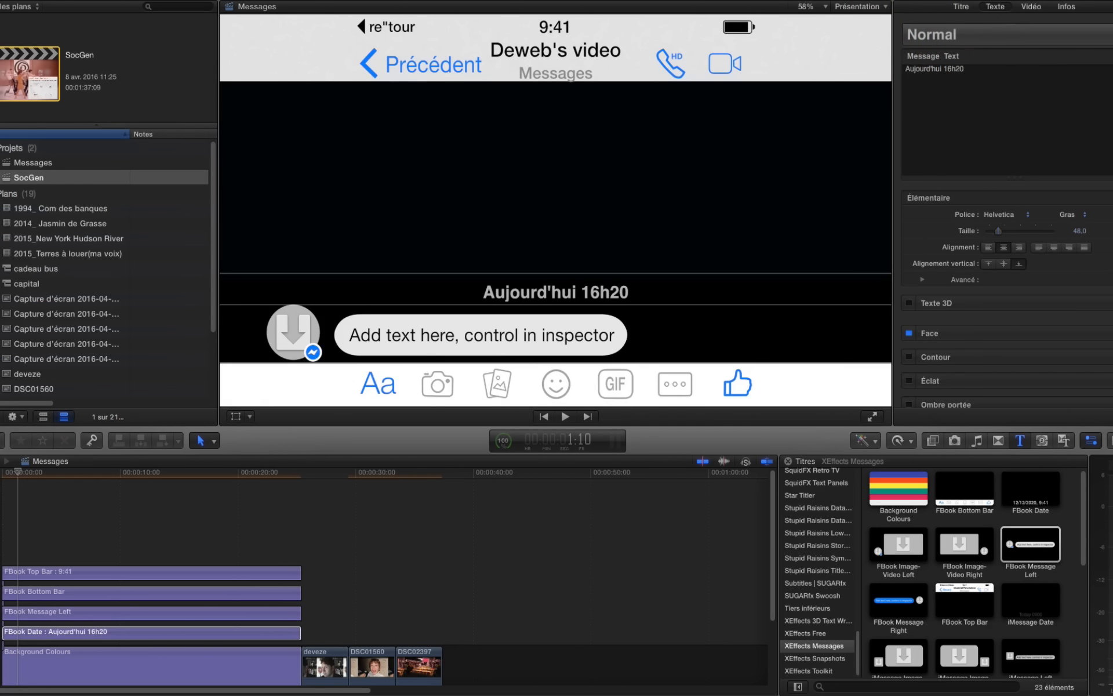
pyautogui.click(1076, 215)
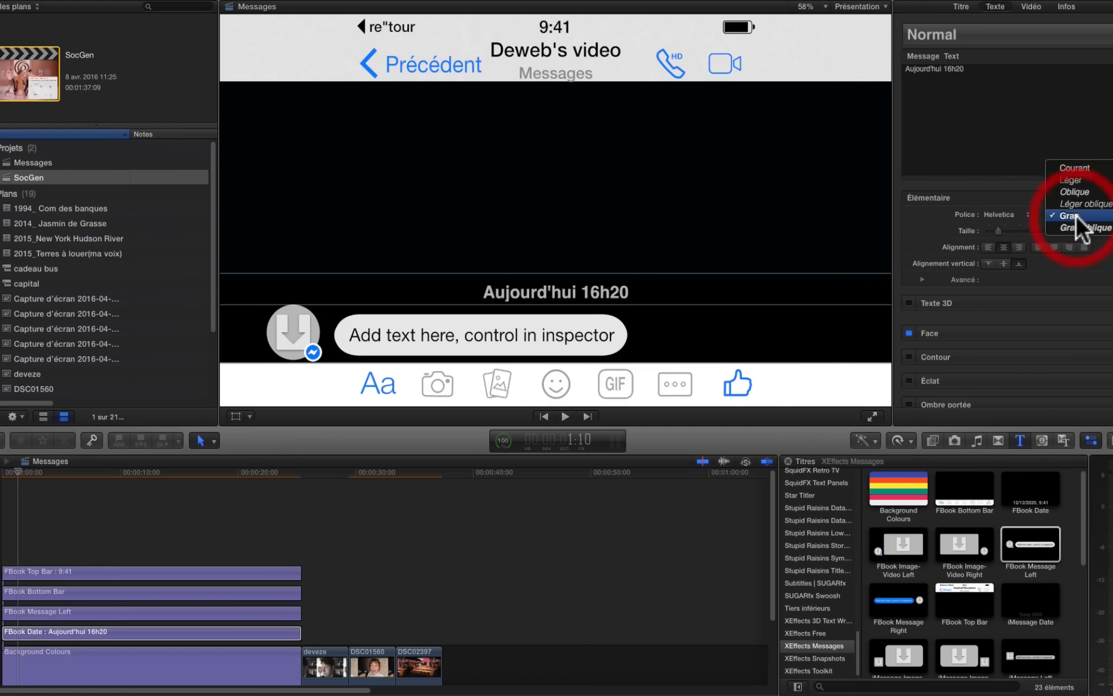
pyautogui.click(1077, 169)
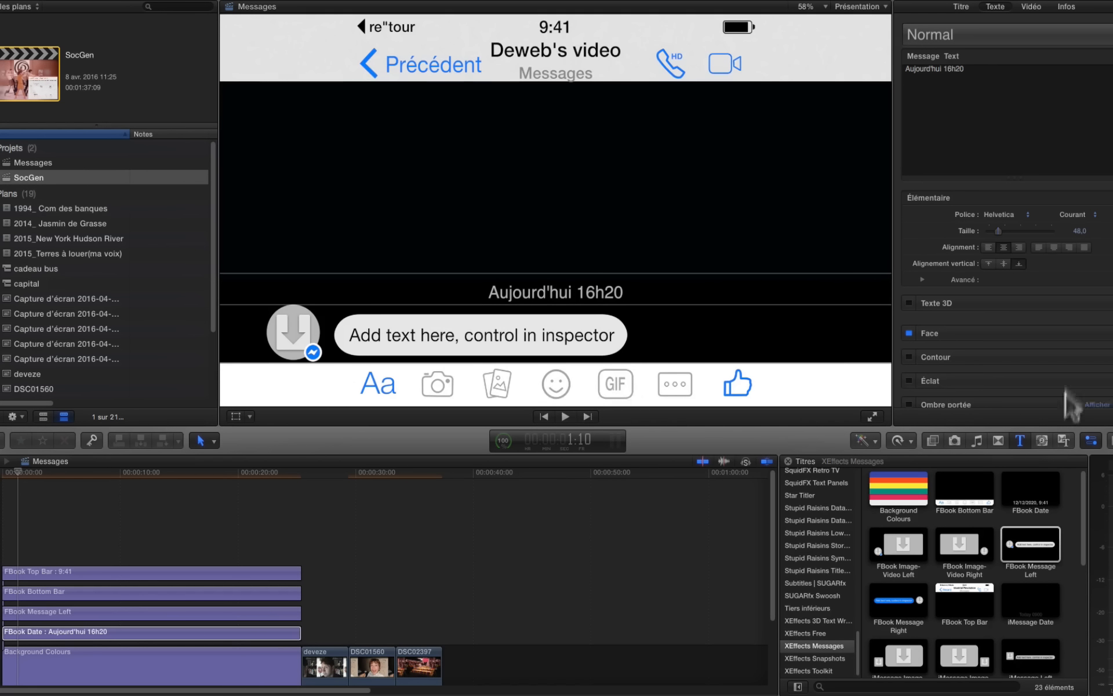
pyautogui.click(75, 631)
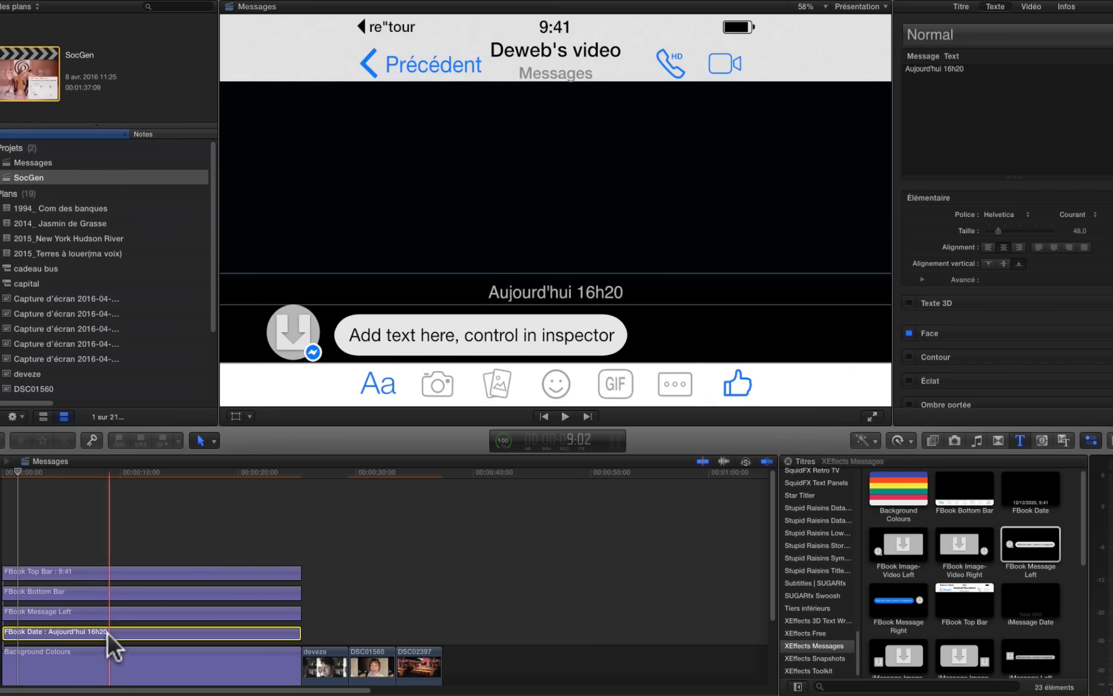
# Set the FBook Message Left title's avatar image to the portrait clip that follows the background in the timeline
pyautogui.click(87, 612)
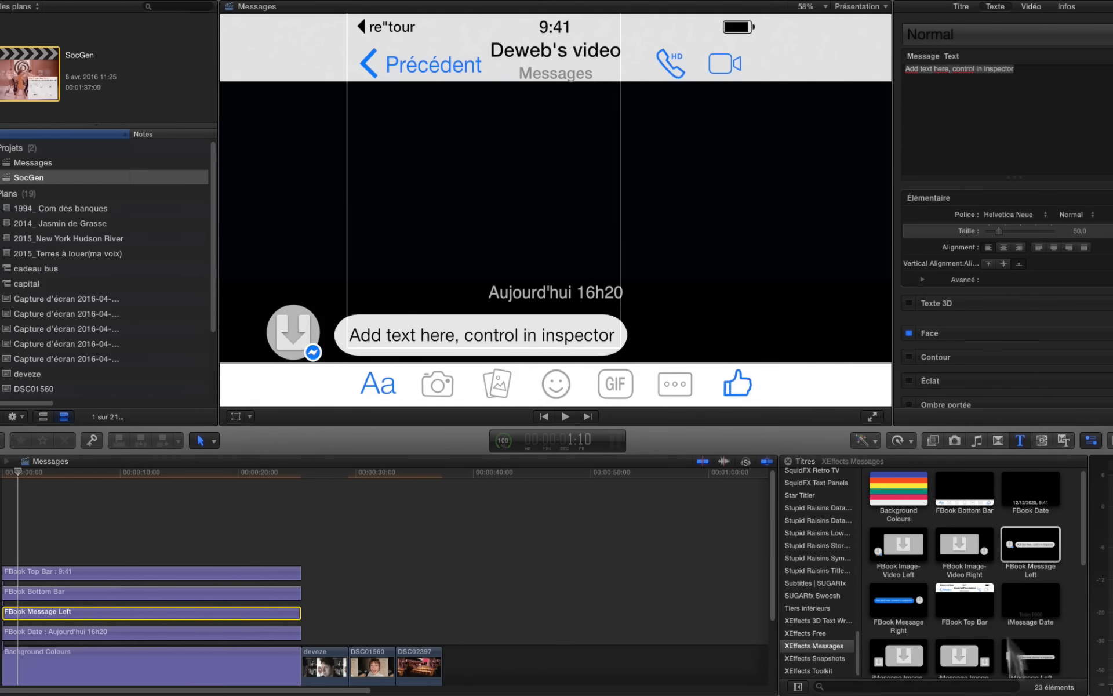
pyautogui.click(327, 671)
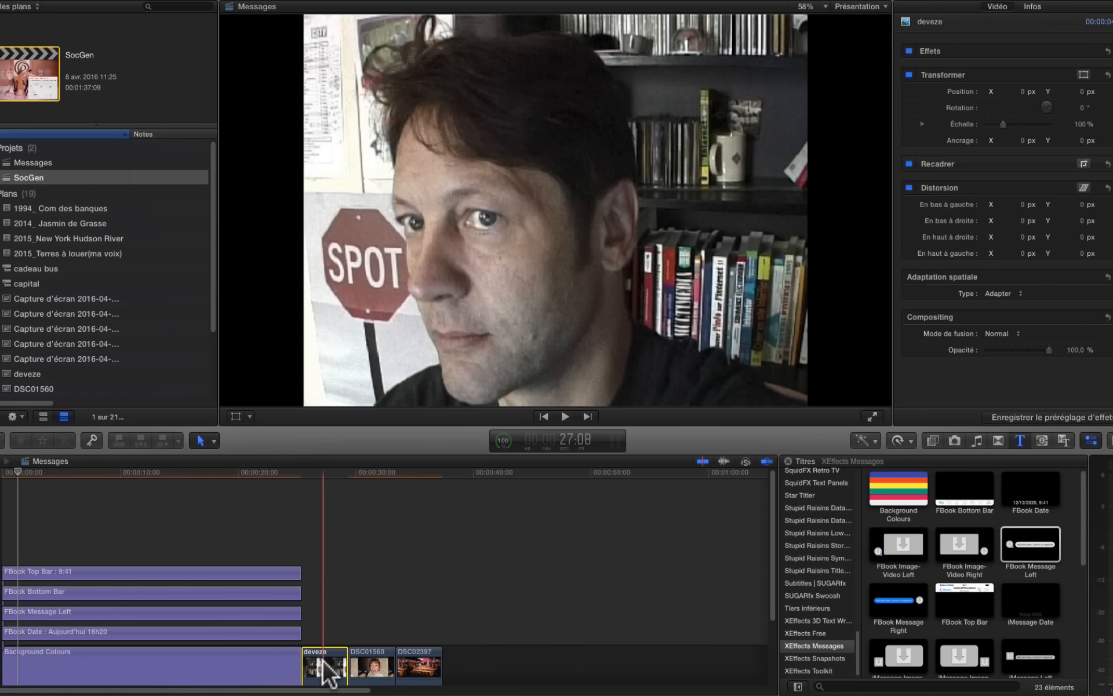
pyautogui.click(38, 614)
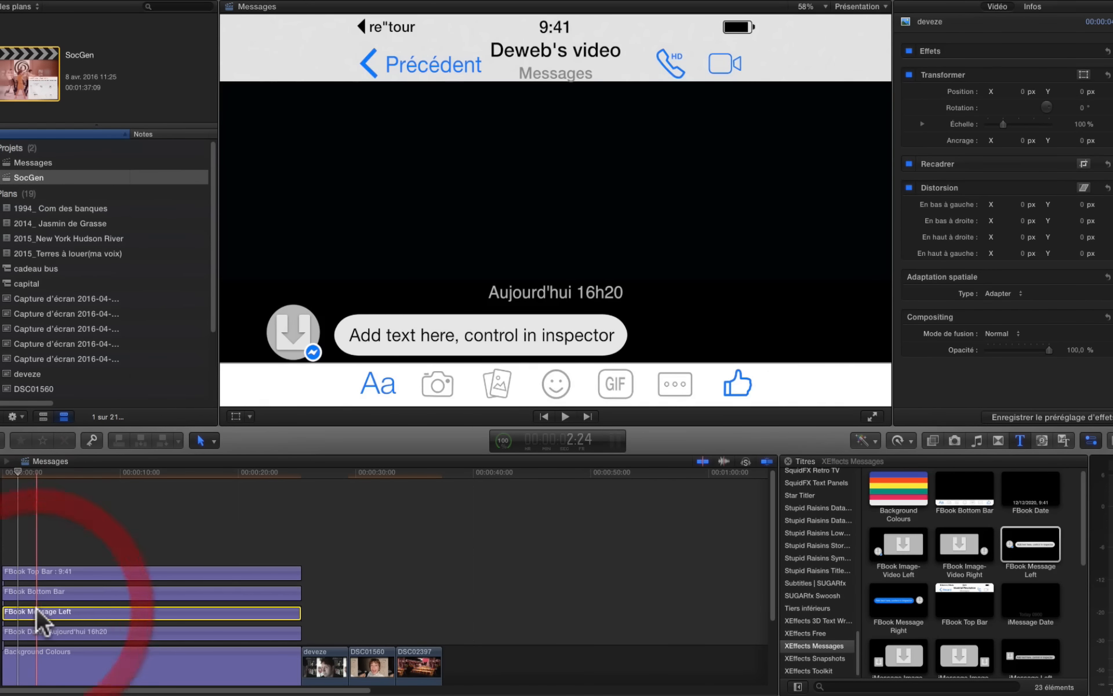
pyautogui.click(961, 6)
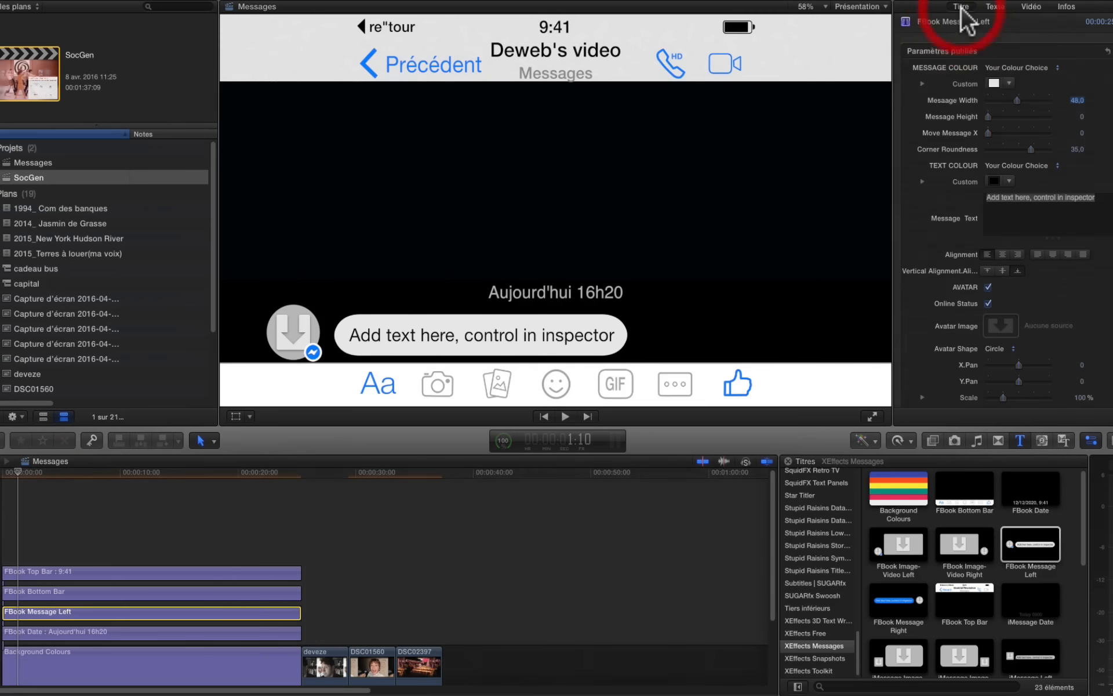
pyautogui.click(991, 328)
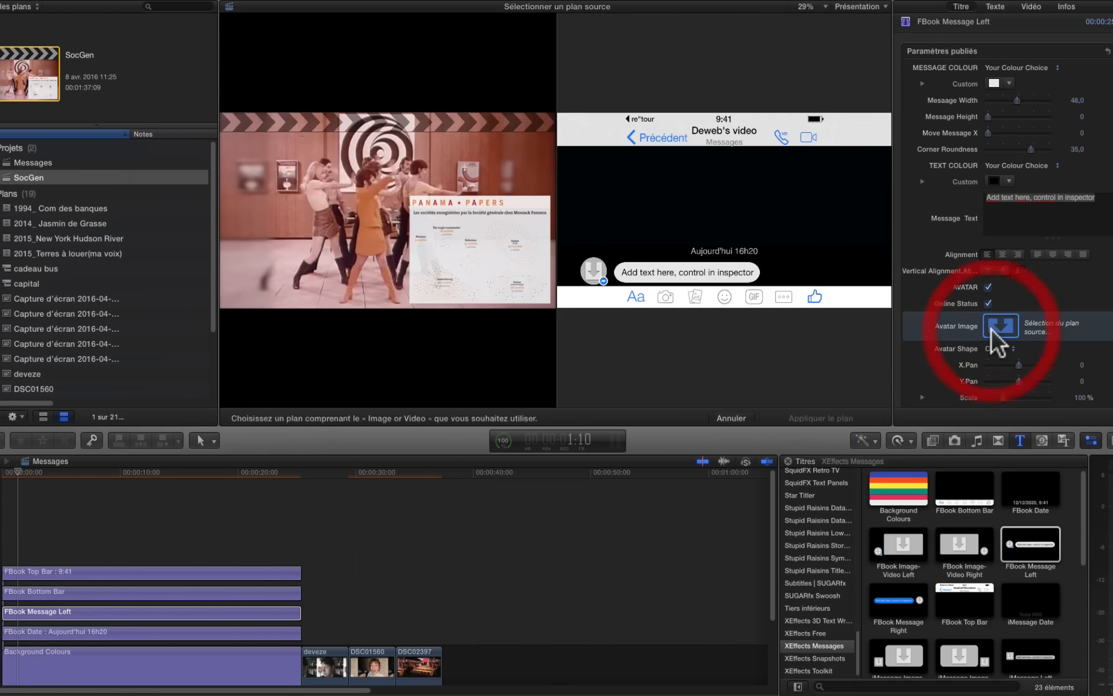
pyautogui.click(326, 667)
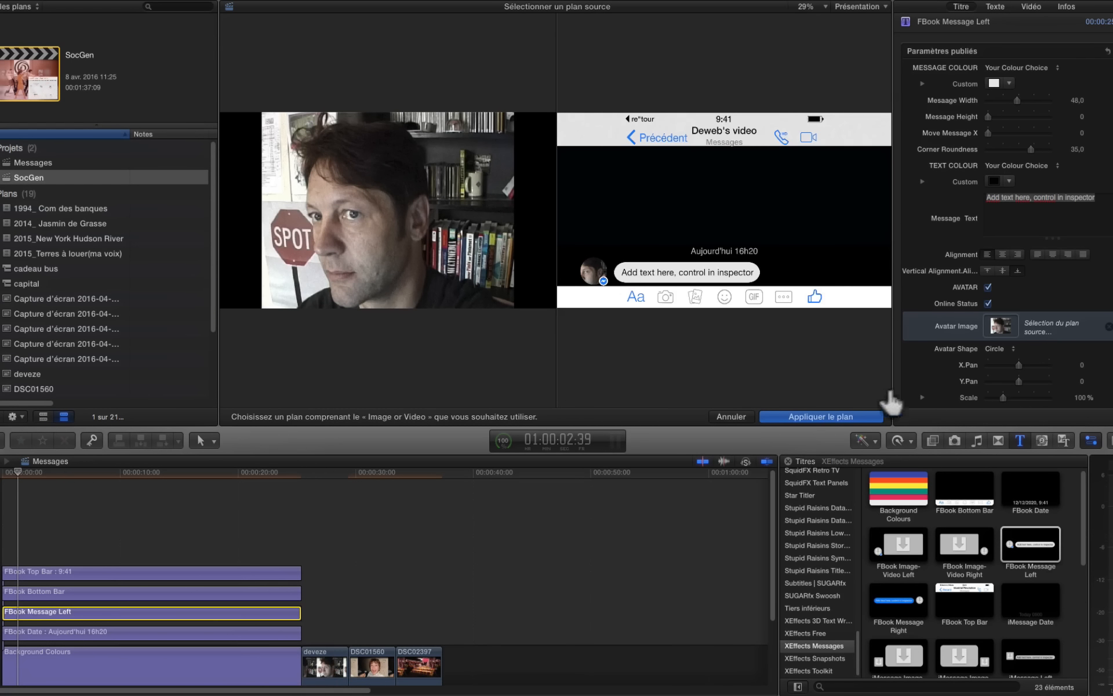
pyautogui.click(806, 412)
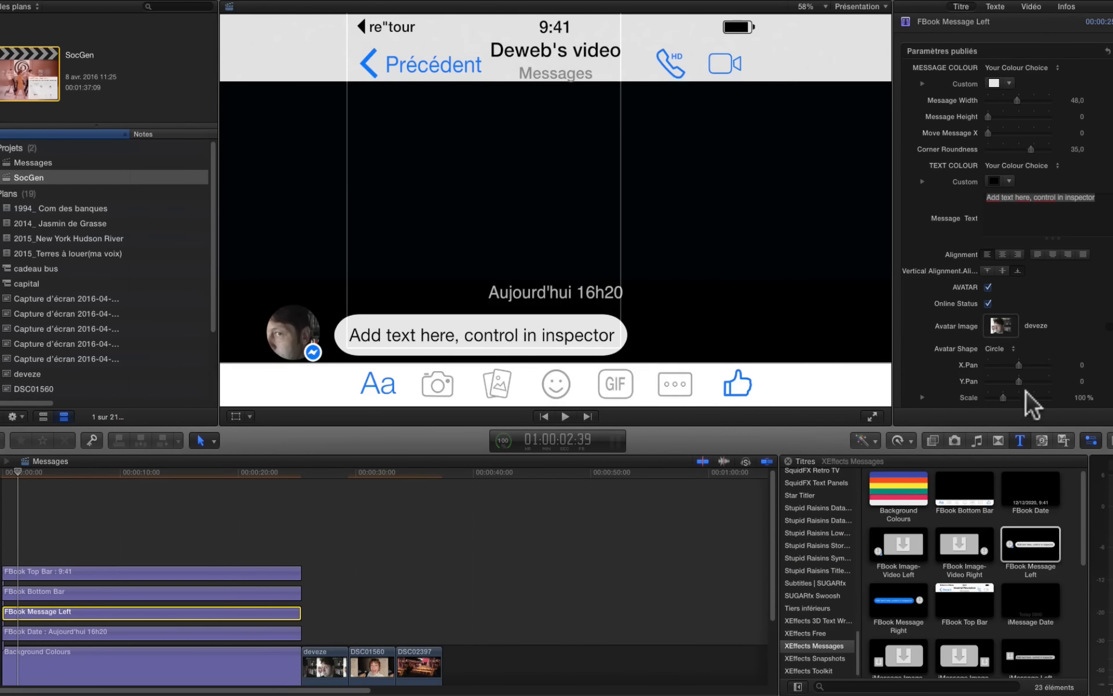
# Reframe the left message's avatar with X.Pan 140 and Scale 77 %, and switch its online status off and on again
pyautogui.moveTo(1018, 364); pyautogui.dragTo(999, 397)
pyautogui.moveTo(898, 391); pyautogui.dragTo(898, 356)
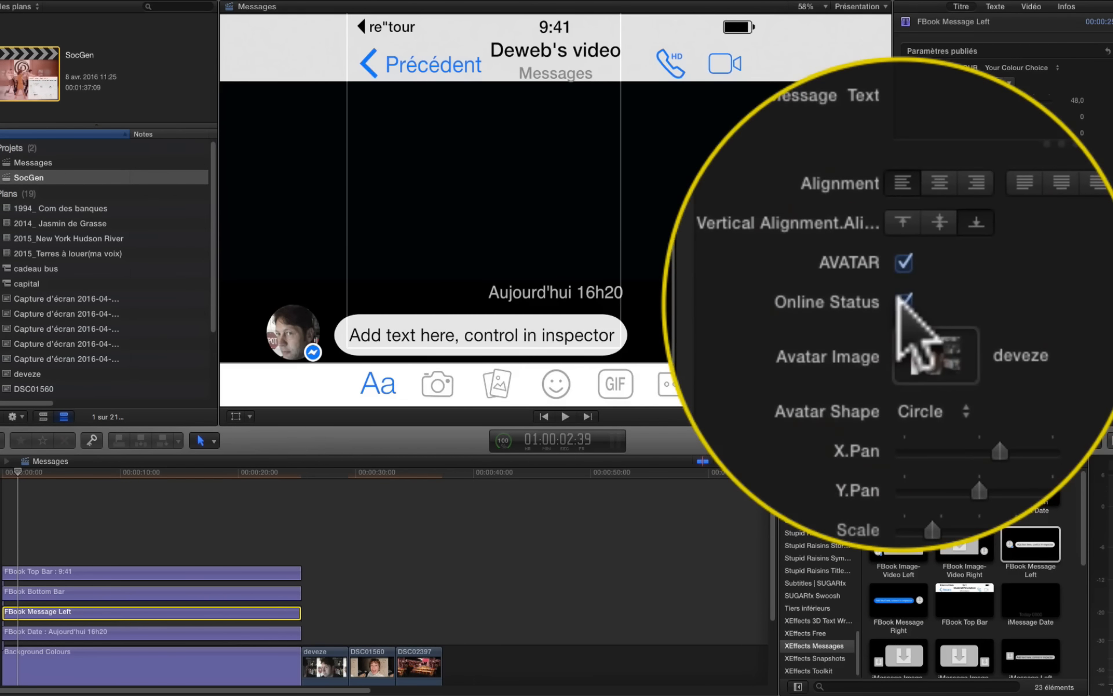
pyautogui.click(900, 299)
pyautogui.click(902, 300)
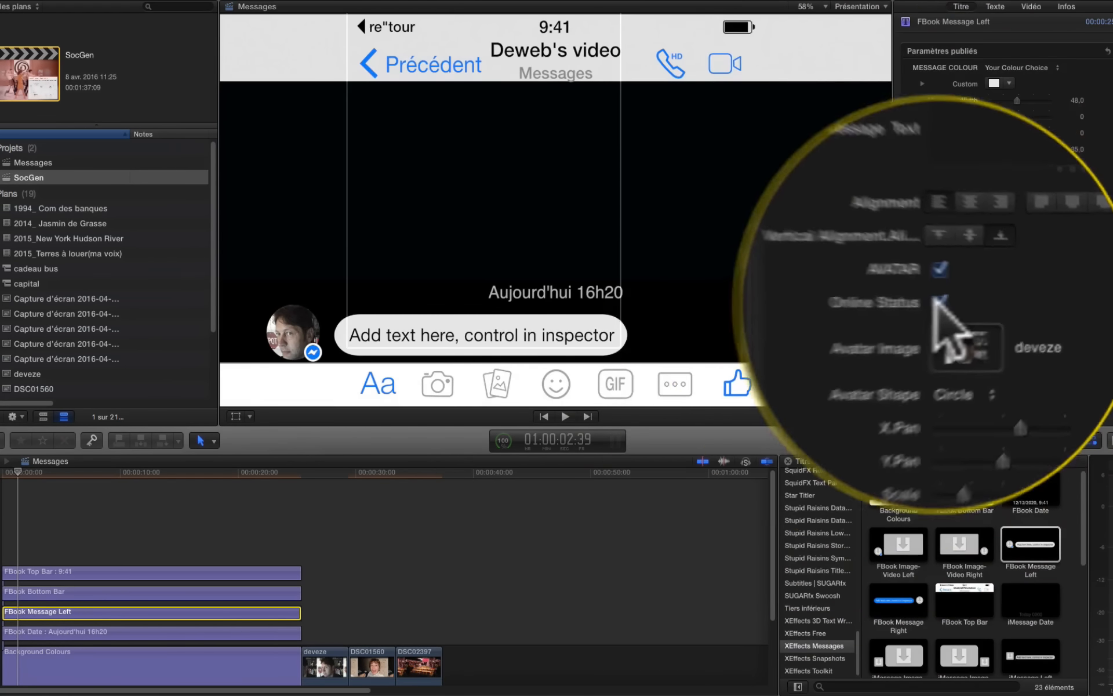
# Replace the left message's text with "Salut", the recipient's first name and an exclamation mark, and reduce Message Width to 18.61 to fit
pyautogui.click(1016, 211)
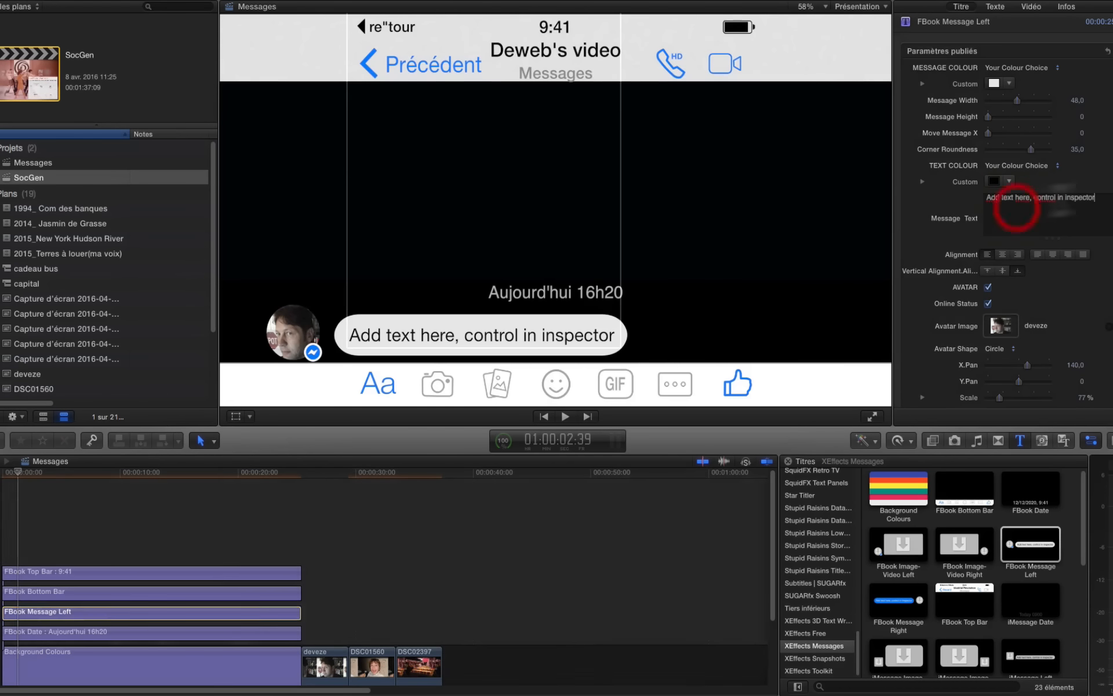
pyautogui.moveTo(1071, 196); pyautogui.dragTo(931, 179)
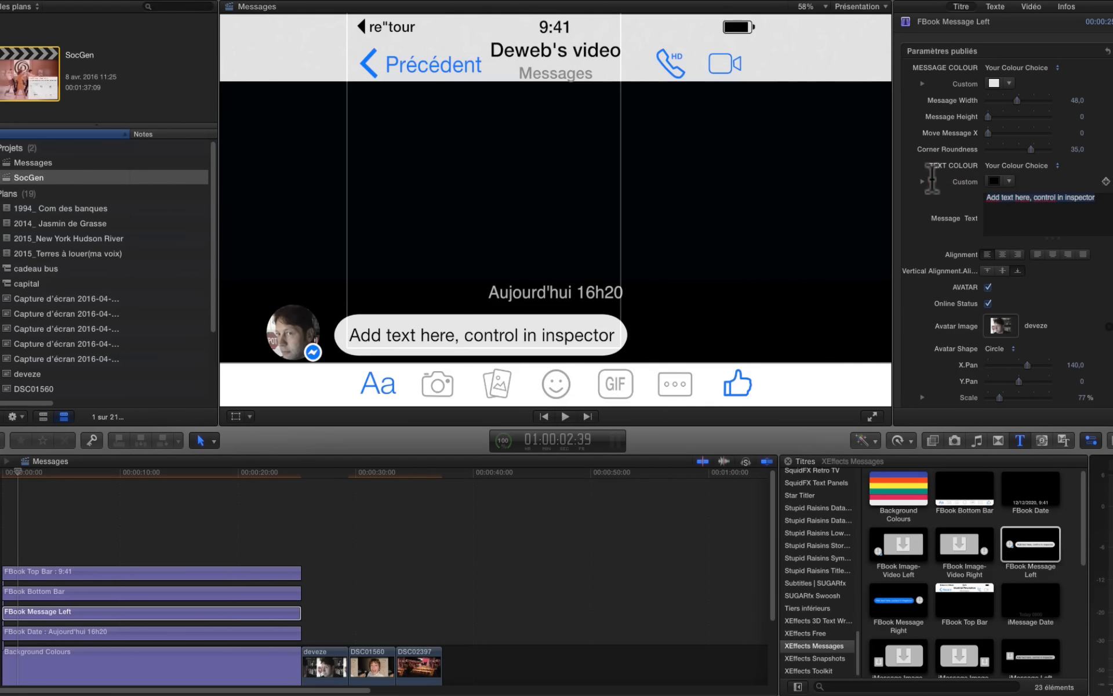
pyautogui.write('Salut Bruno !')
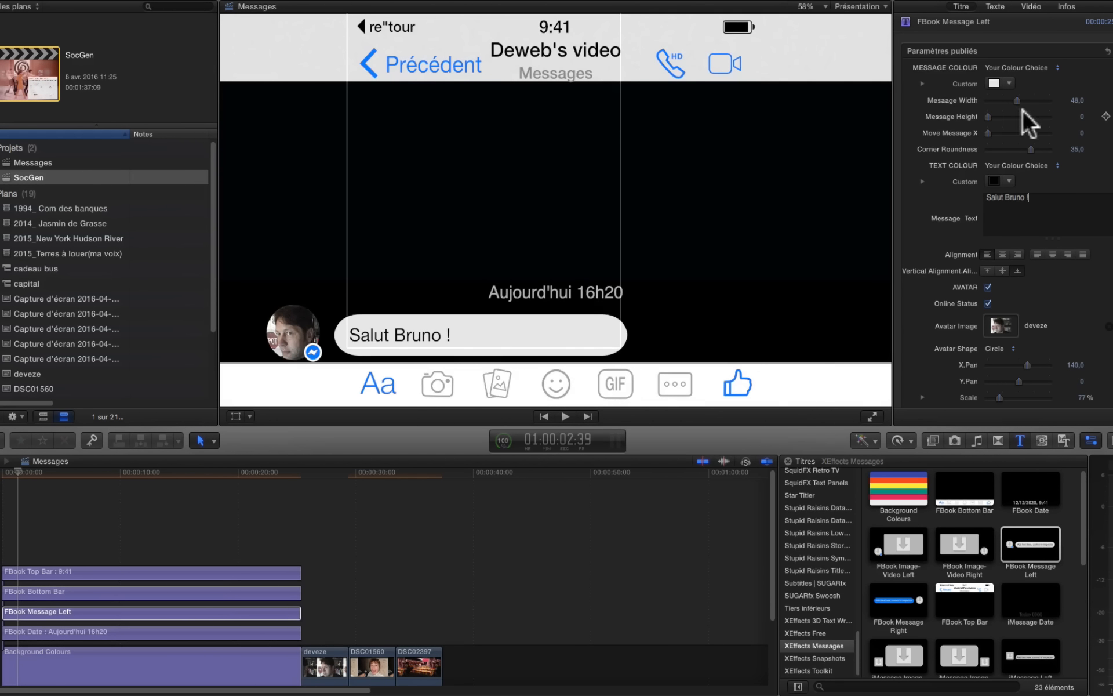
pyautogui.moveTo(1018, 100); pyautogui.dragTo(998, 103)
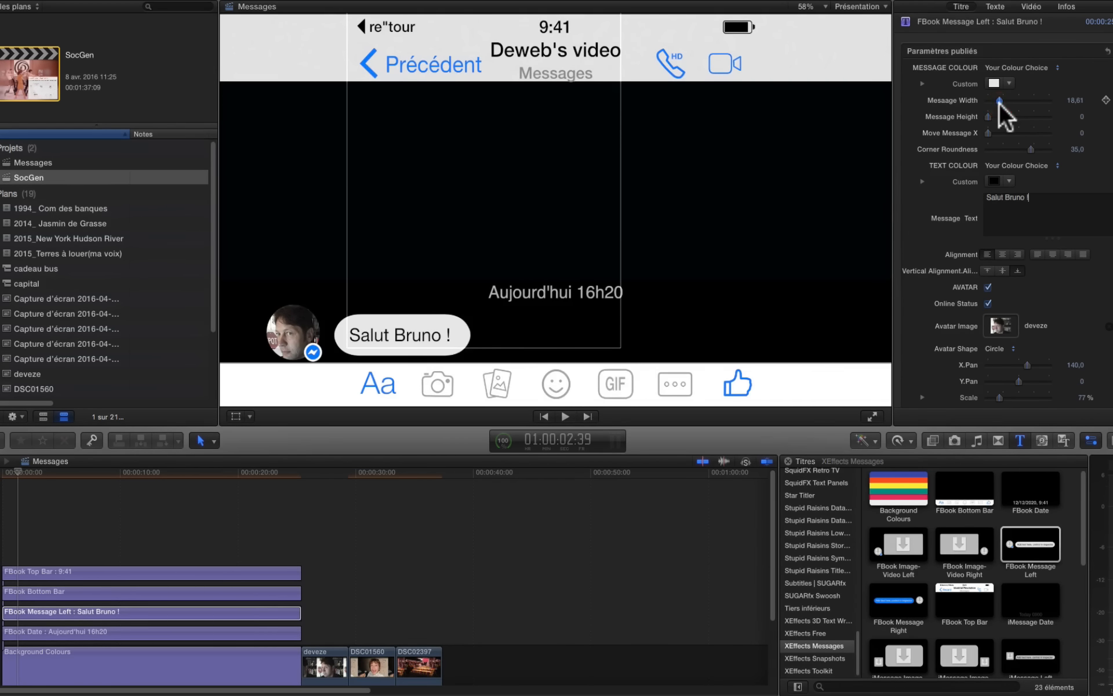
# Set the left message's Move Message X to 2.0, Corner Roundness to 32.0 and message colour to FBook Light Grey
pyautogui.click(986, 118)
pyautogui.moveTo(986, 131); pyautogui.dragTo(988, 129)
pyautogui.click(1028, 147)
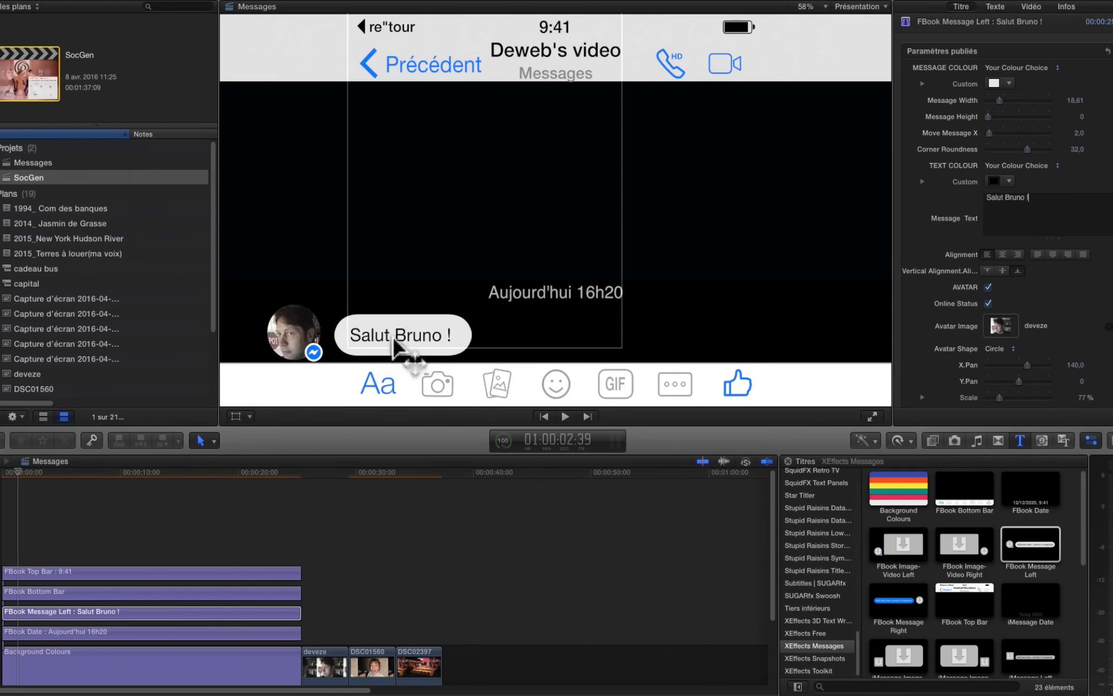
pyautogui.click(1032, 67)
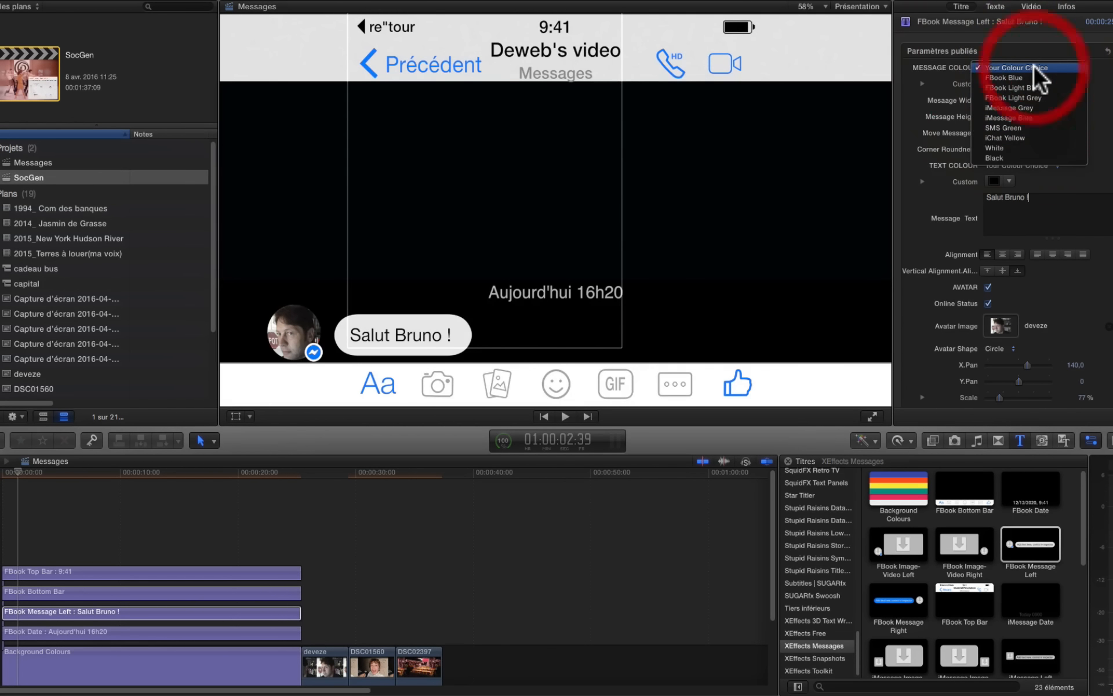
pyautogui.click(1024, 96)
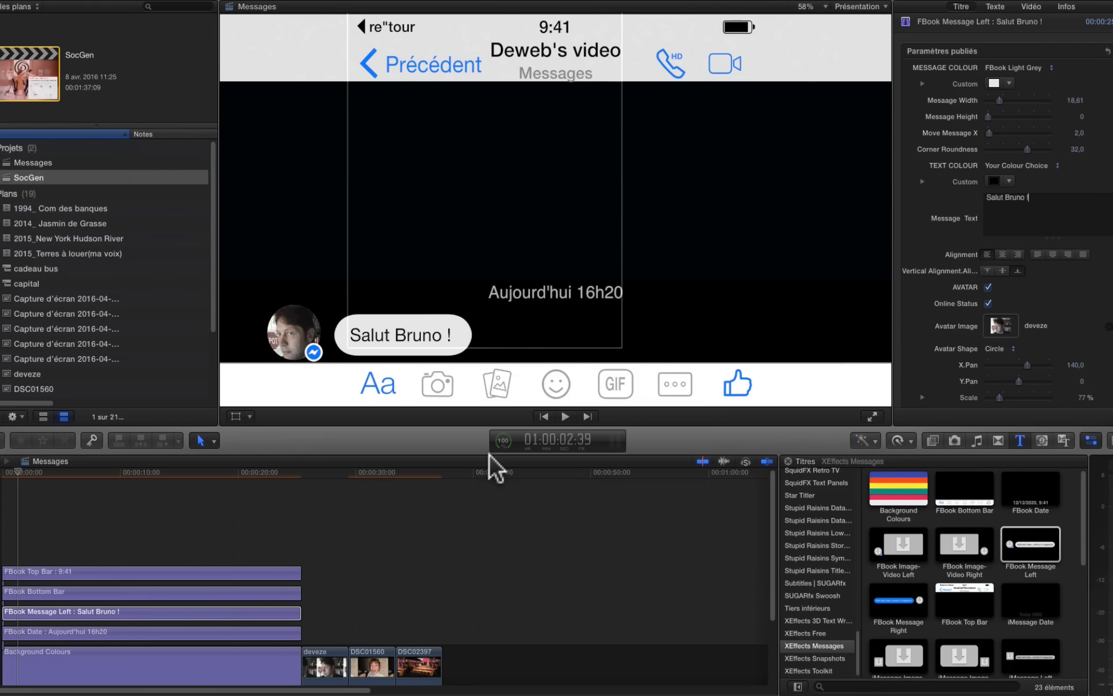
# Add the FBook Message Right title at the timeline's start, between the left message and the bottom bar
pyautogui.click(481, 503)
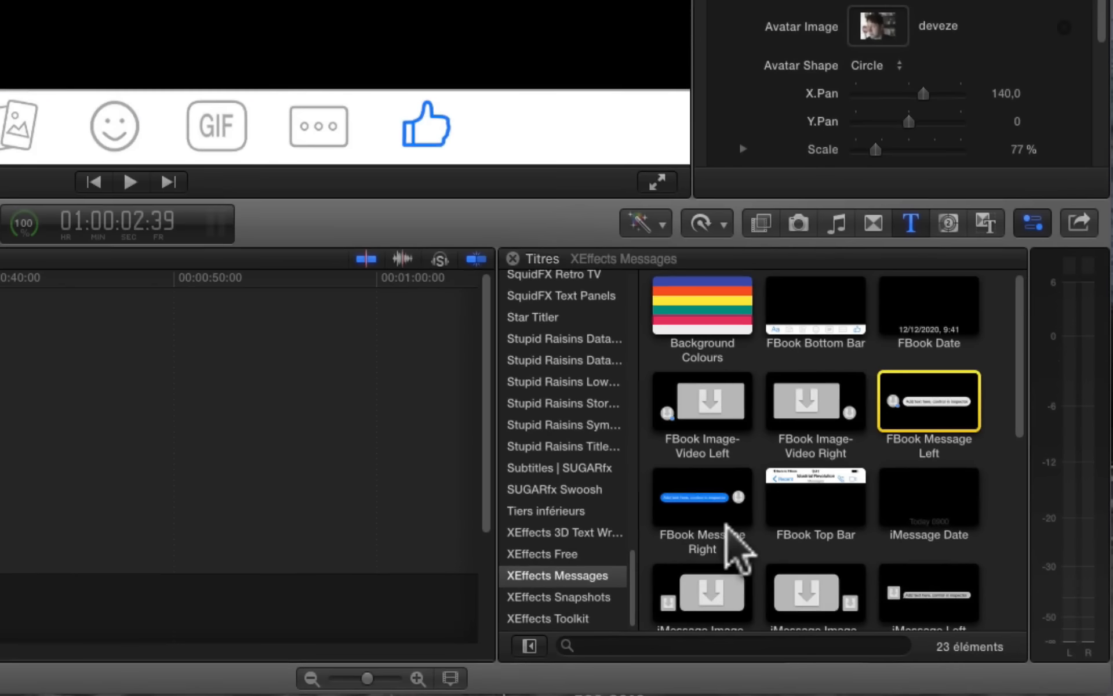
pyautogui.moveTo(713, 499); pyautogui.dragTo(0, 480)
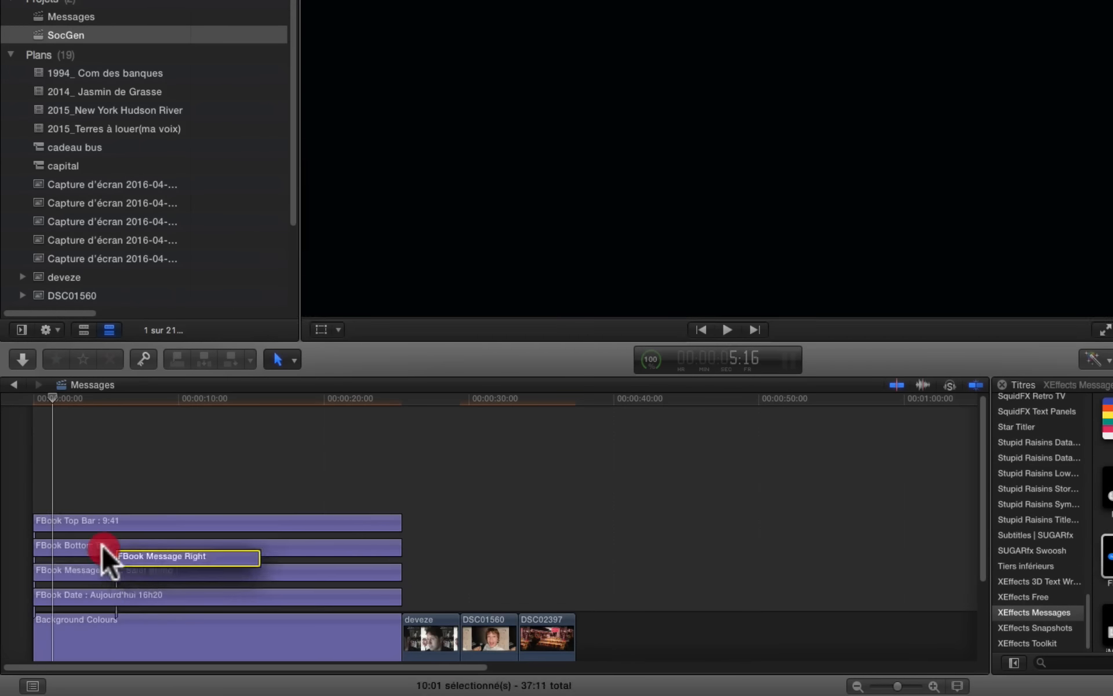
pyautogui.moveTo(102, 546); pyautogui.dragTo(34, 560)
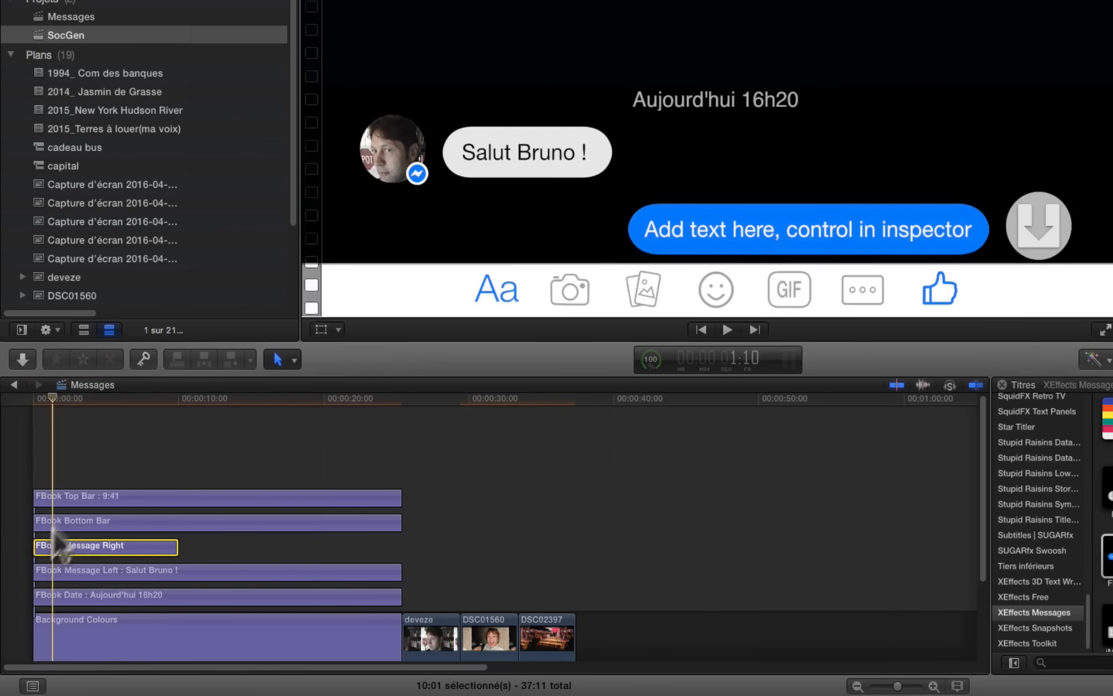
# Extend the FBook Message Right title to the other titles' end, trim its start to a duration of 23:01, and preview the animation
pyautogui.moveTo(172, 556); pyautogui.dragTo(390, 554)
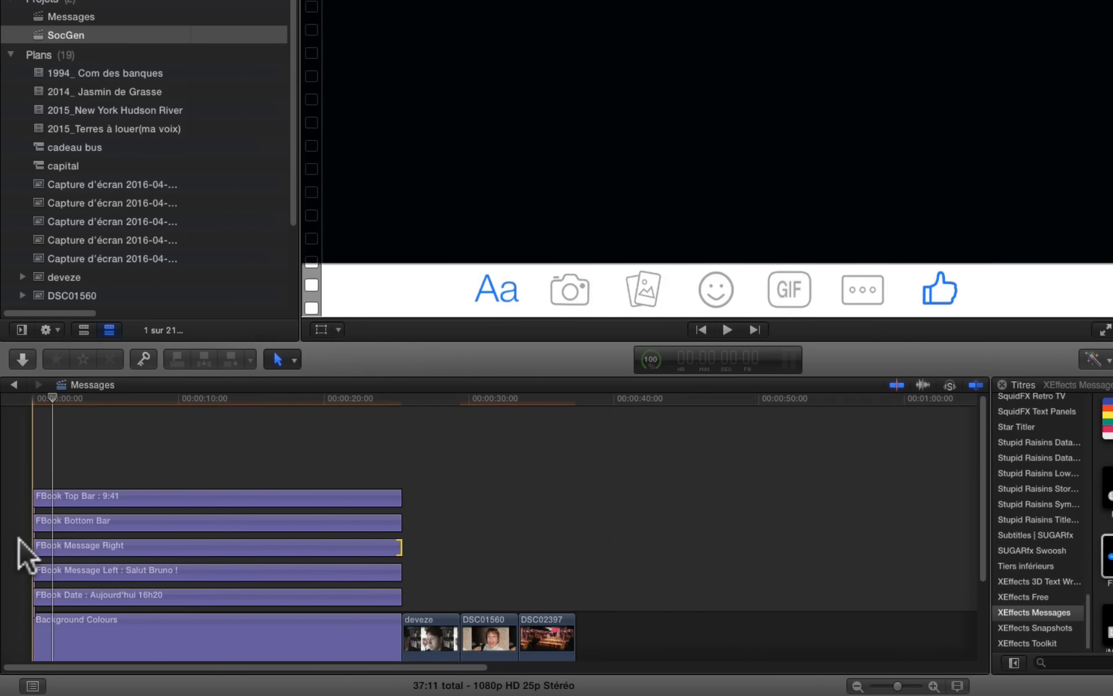
pyautogui.moveTo(39, 547); pyautogui.dragTo(68, 547)
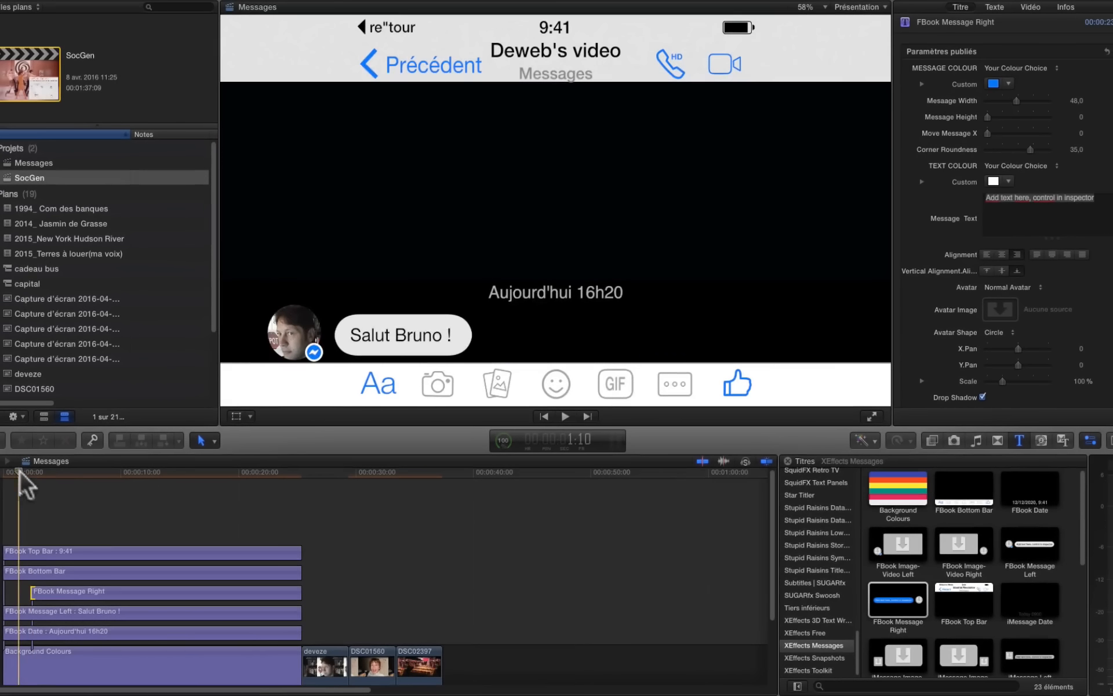
pyautogui.click(2, 404)
pyautogui.press('space')
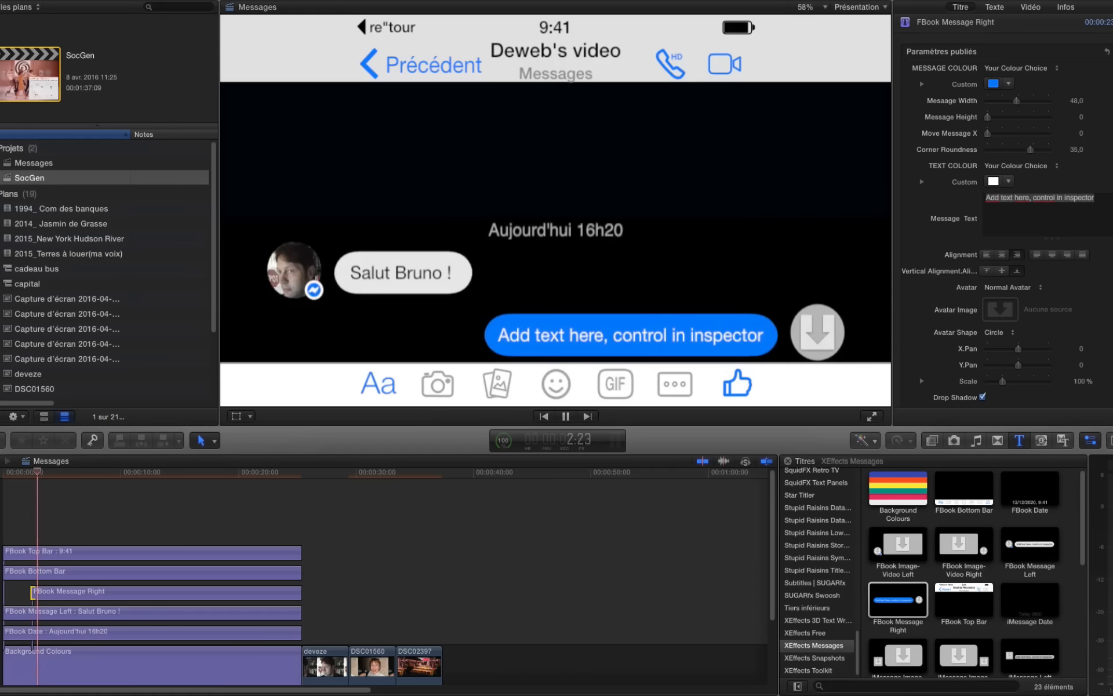
pyautogui.press('space')
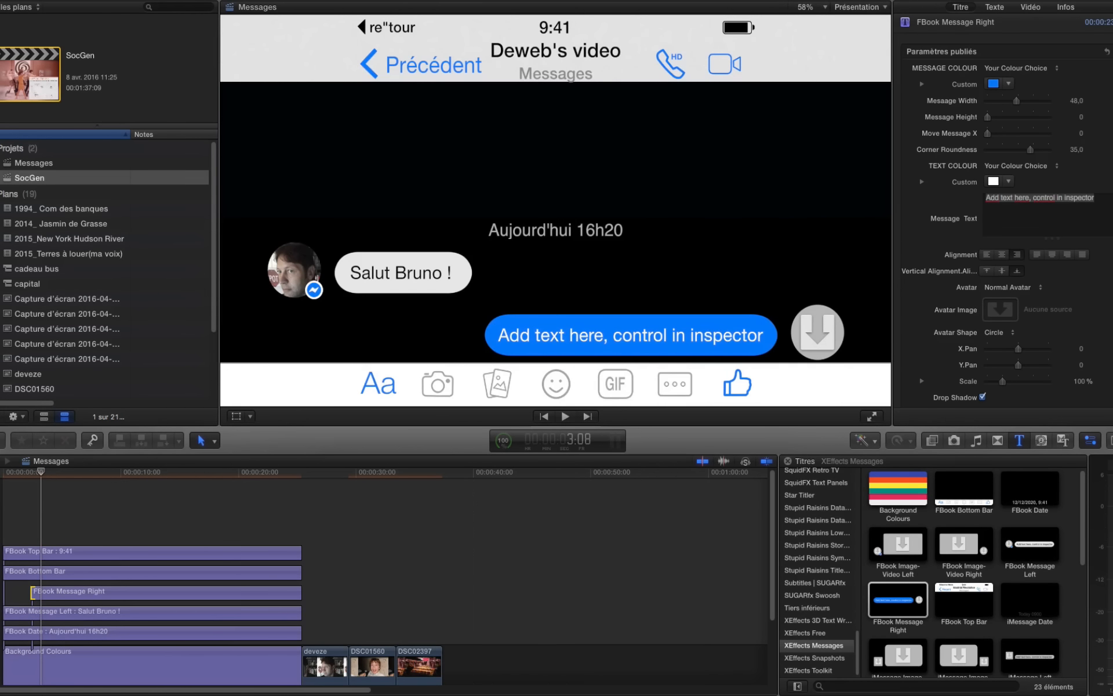
# Replace the right message's text with "Super Barcelone, photo du marché" and set its Message Width to 50.0
pyautogui.click(119, 593)
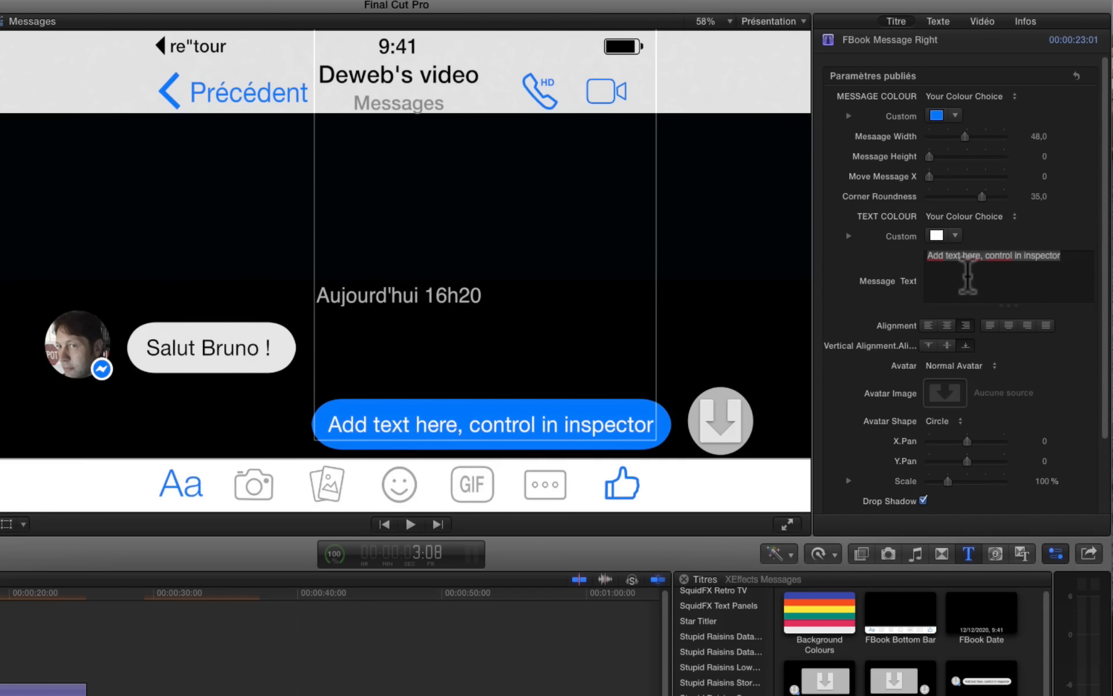
pyautogui.click(1090, 191)
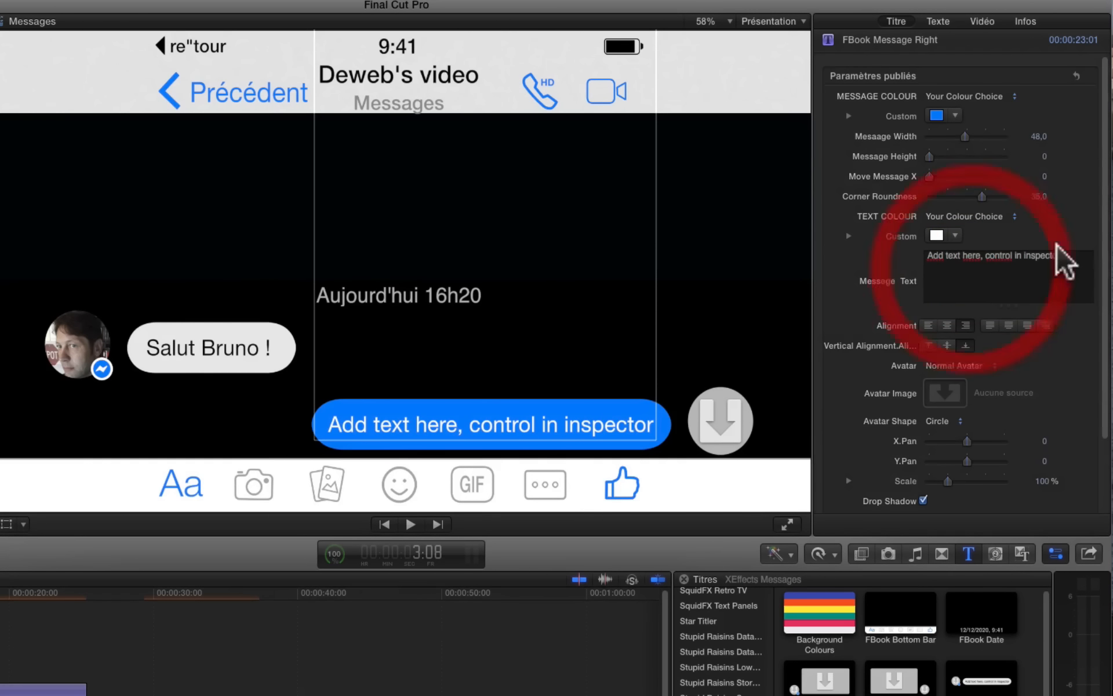
pyautogui.moveTo(1064, 261); pyautogui.dragTo(878, 240)
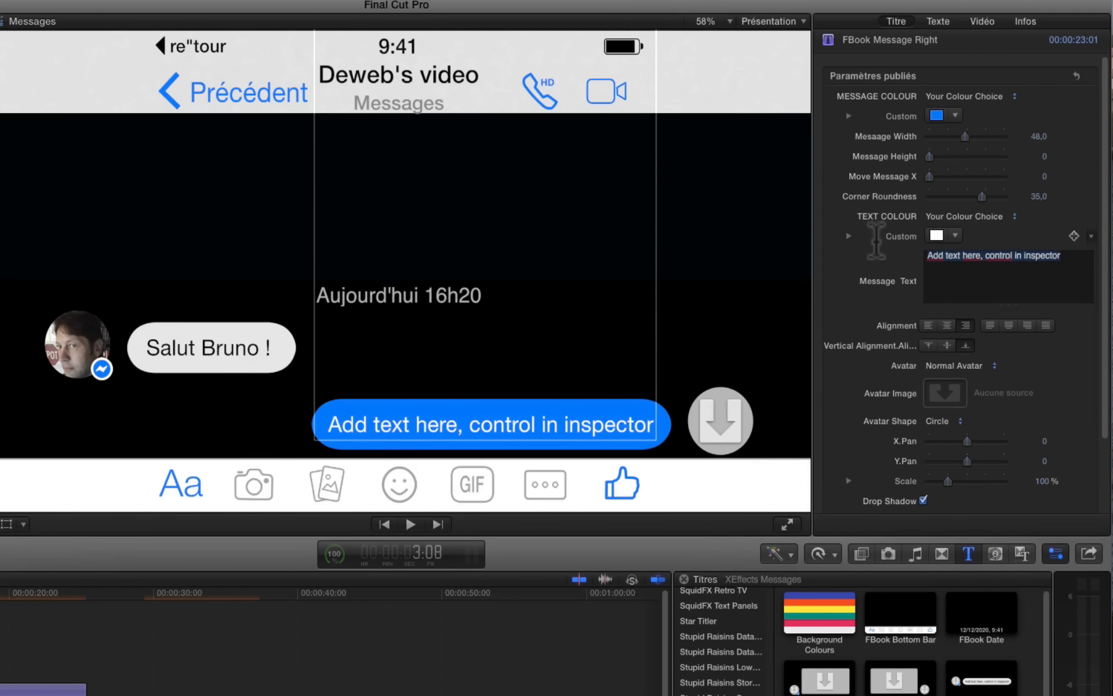
pyautogui.press('BackSpace')
pyautogui.write('Super ')
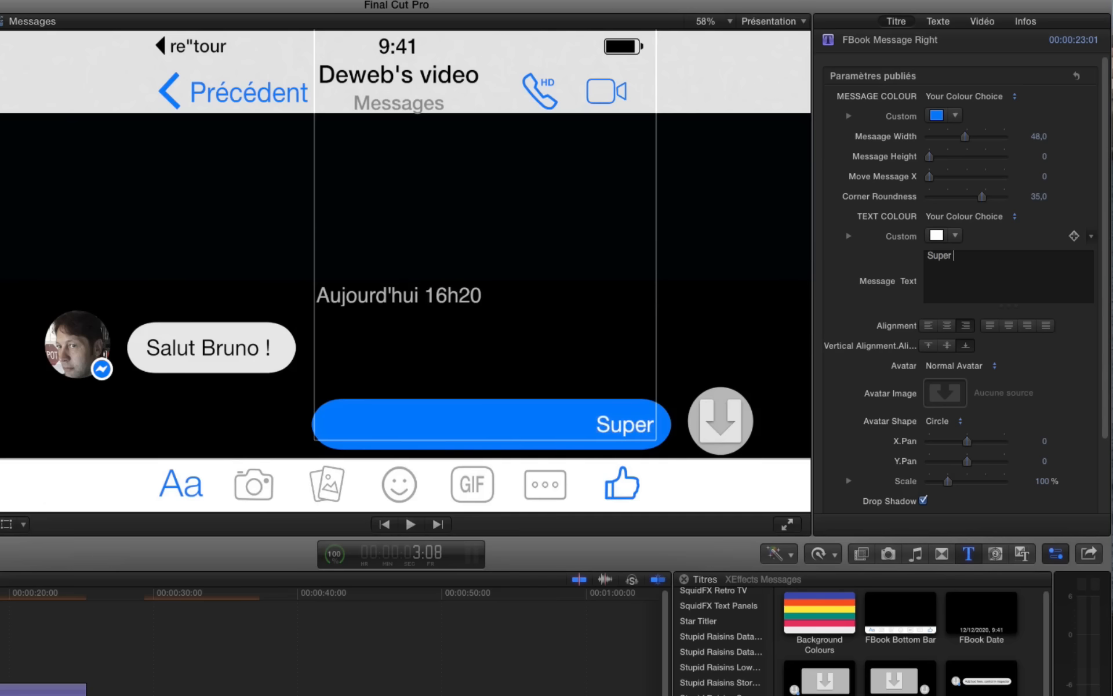
pyautogui.write('Barcelone,')
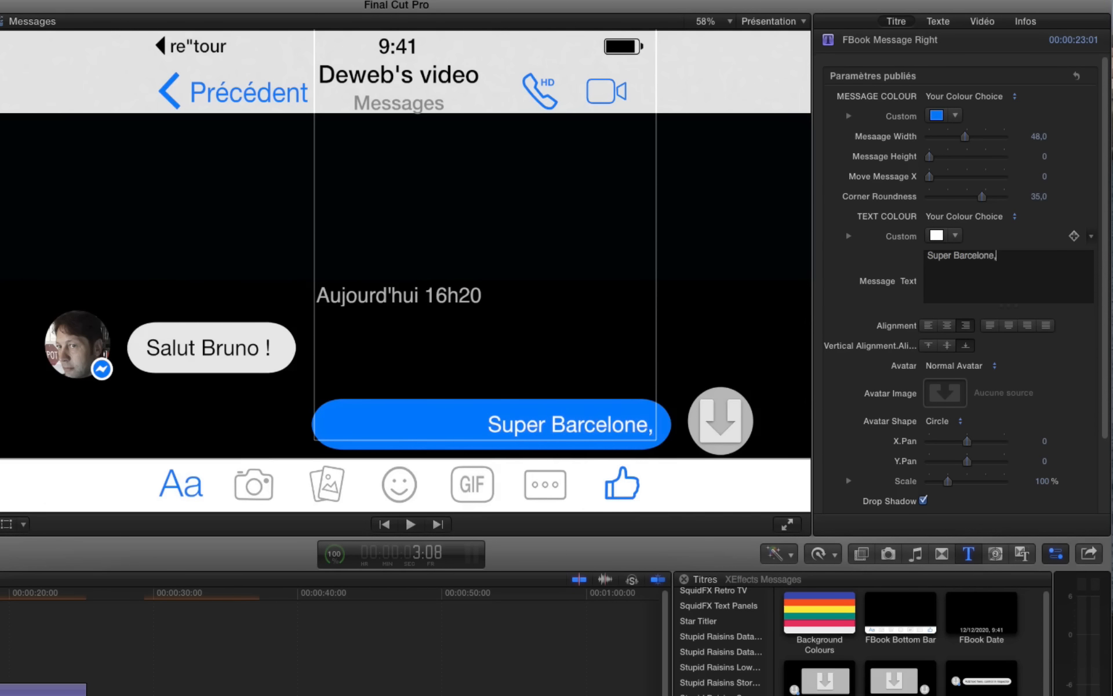
pyautogui.write(' photo')
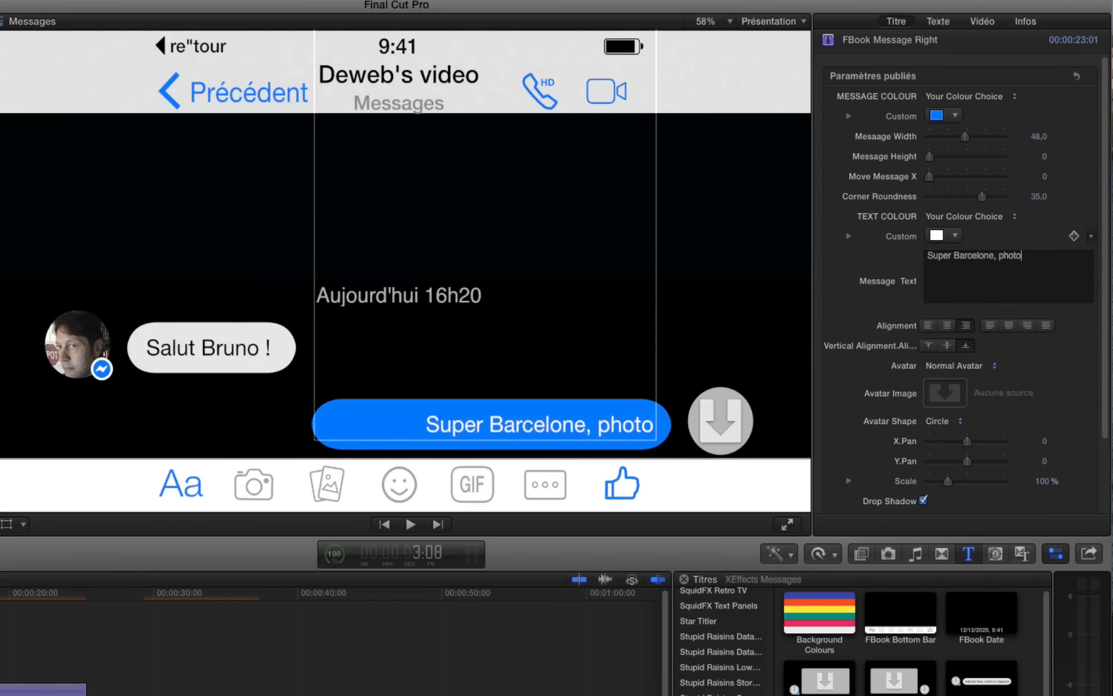
pyautogui.write(' du marché')
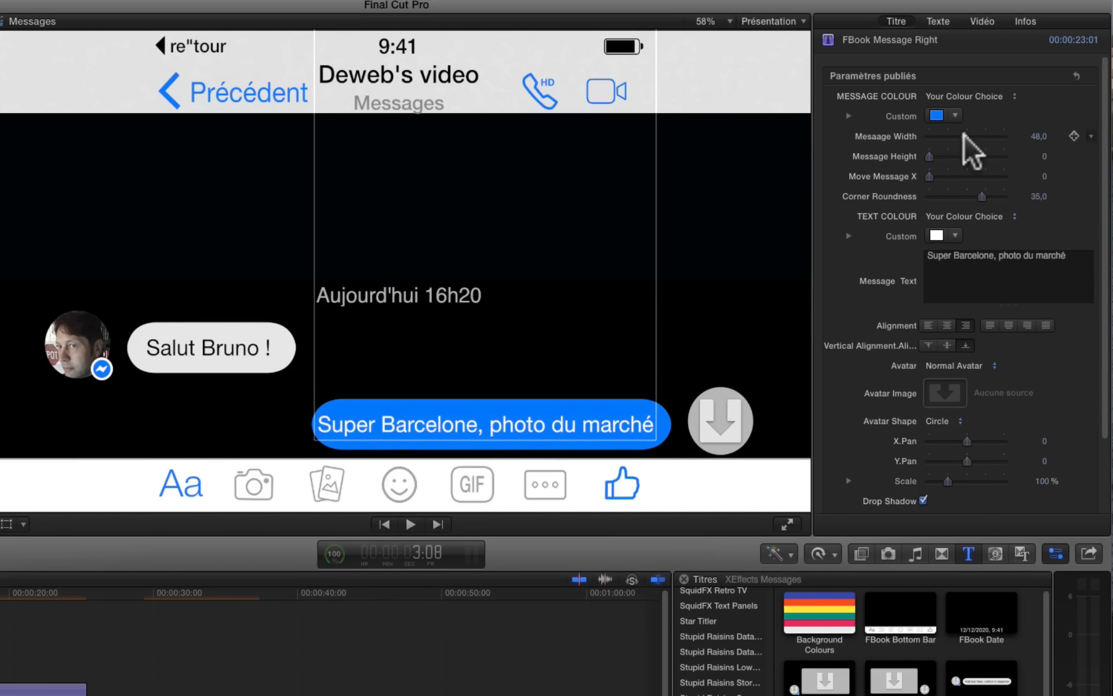
pyautogui.moveTo(962, 133); pyautogui.dragTo(968, 135)
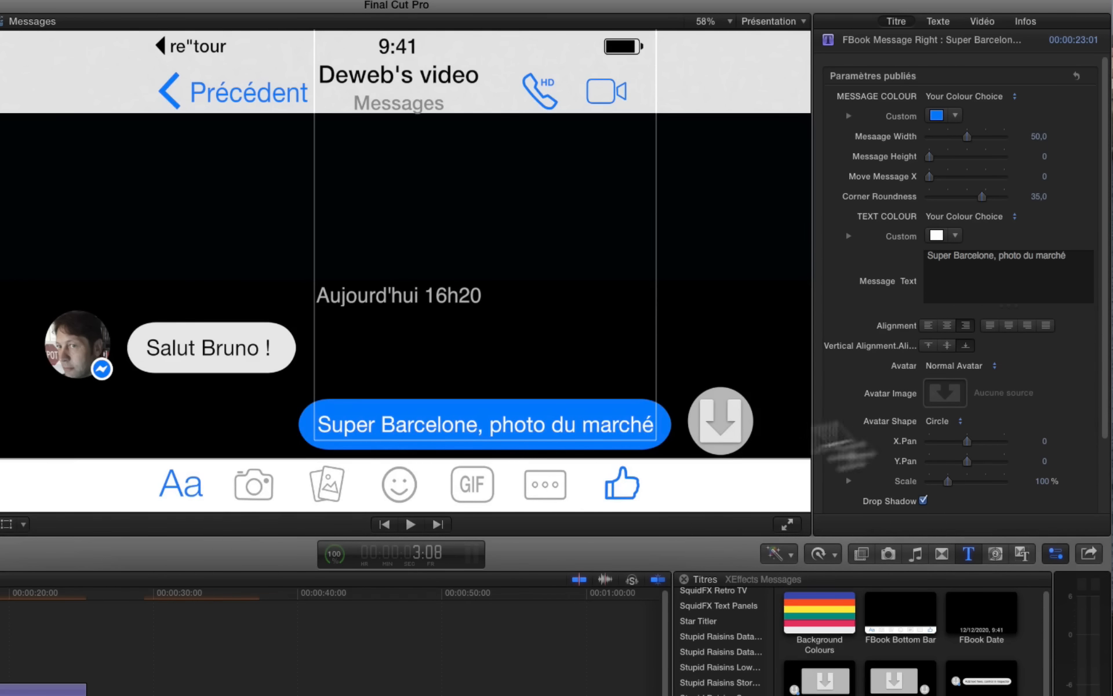
# Use clip DSC01560 as the right message's avatar image and reframe it with X.Pan -117.0
pyautogui.click(942, 397)
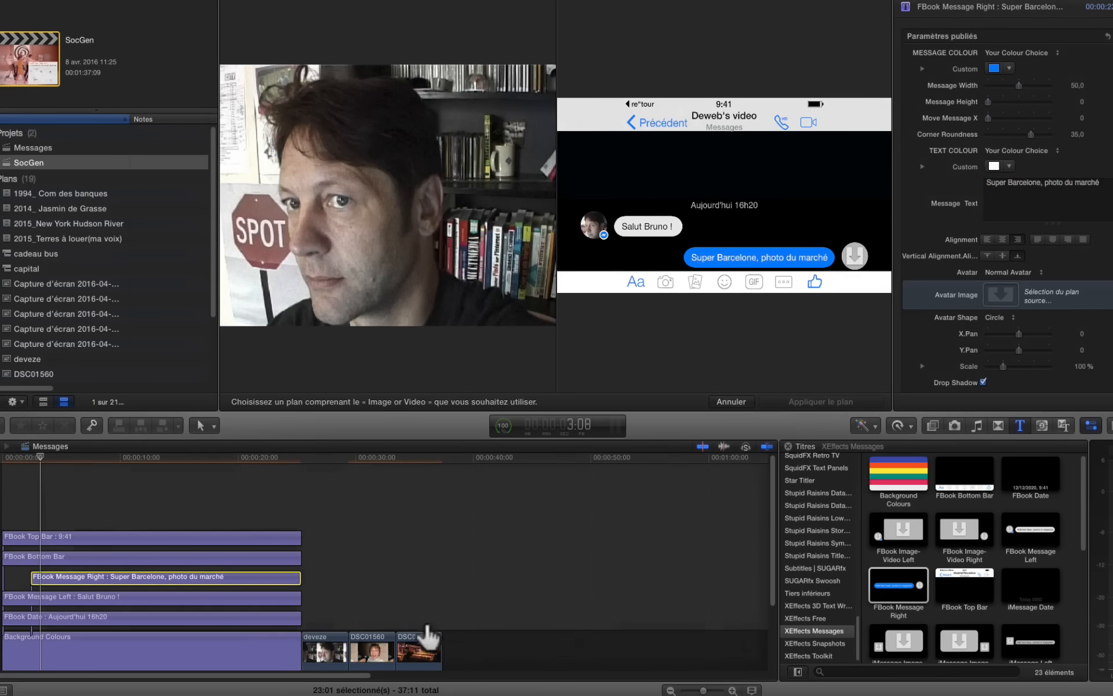
pyautogui.click(371, 649)
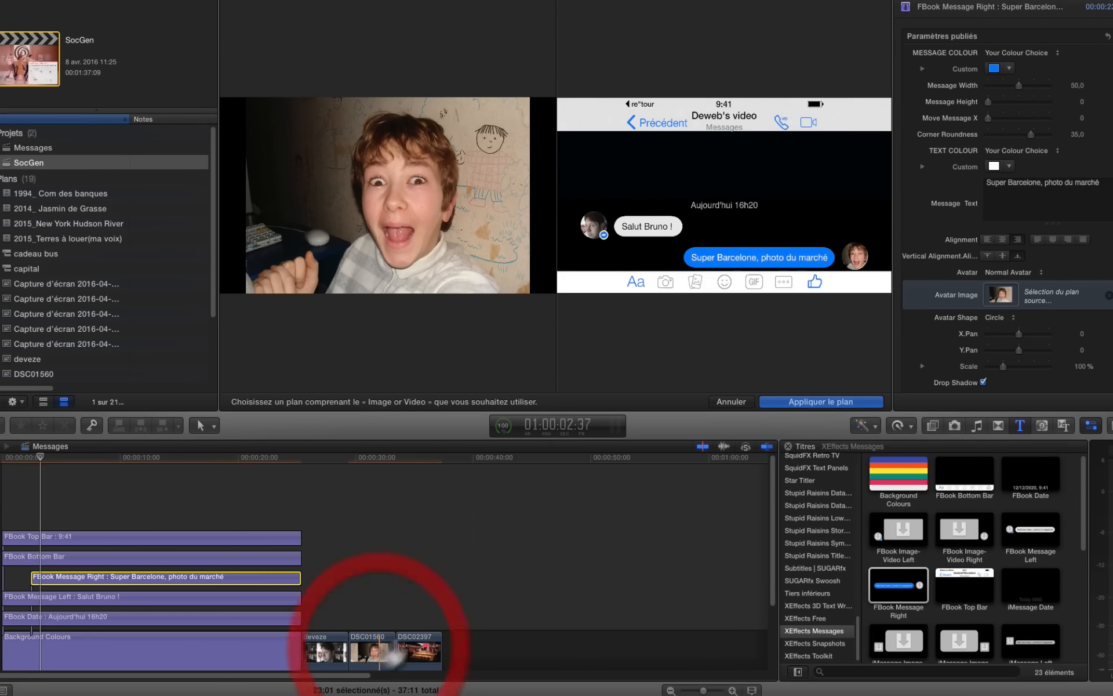
pyautogui.click(818, 401)
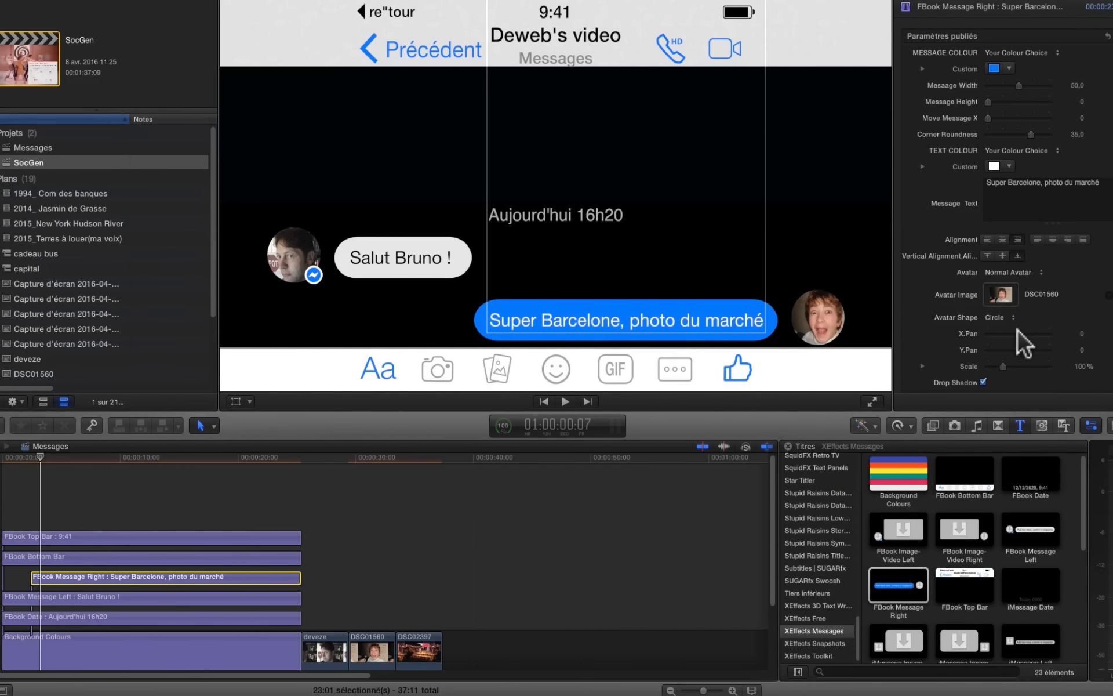
pyautogui.moveTo(1012, 330); pyautogui.dragTo(1010, 331)
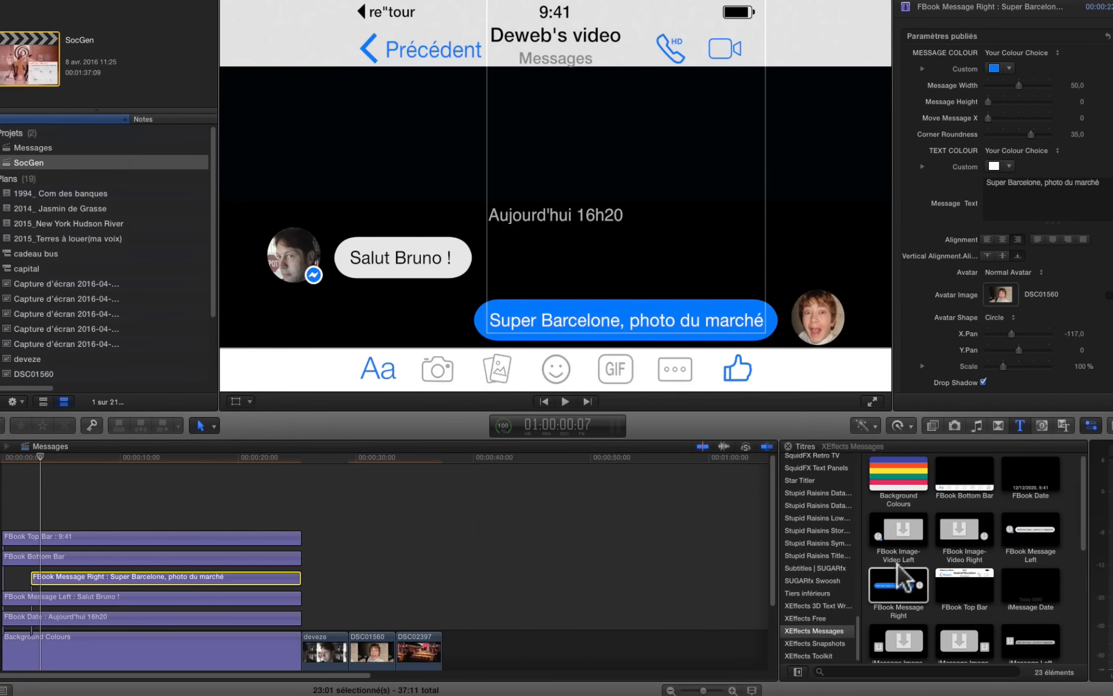
# Add the iMessage Image-Video Right title above the right message at the same start, and extend it to the other titles' end
pyautogui.click(916, 588)
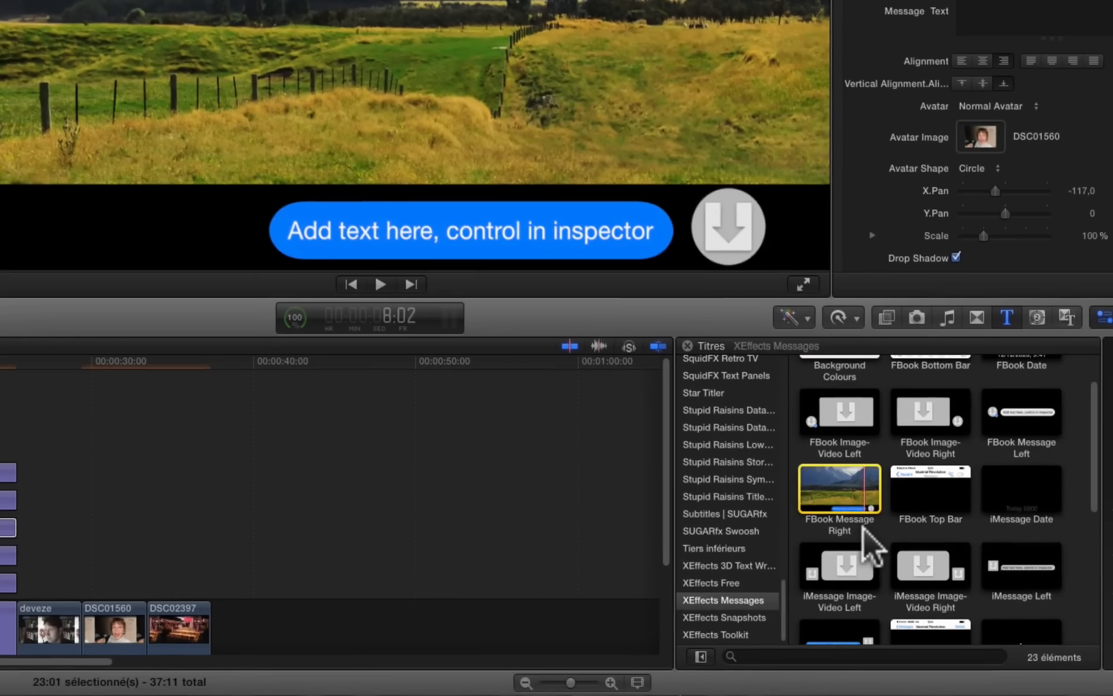
pyautogui.click(913, 552)
pyautogui.moveTo(913, 551); pyautogui.dragTo(76, 503)
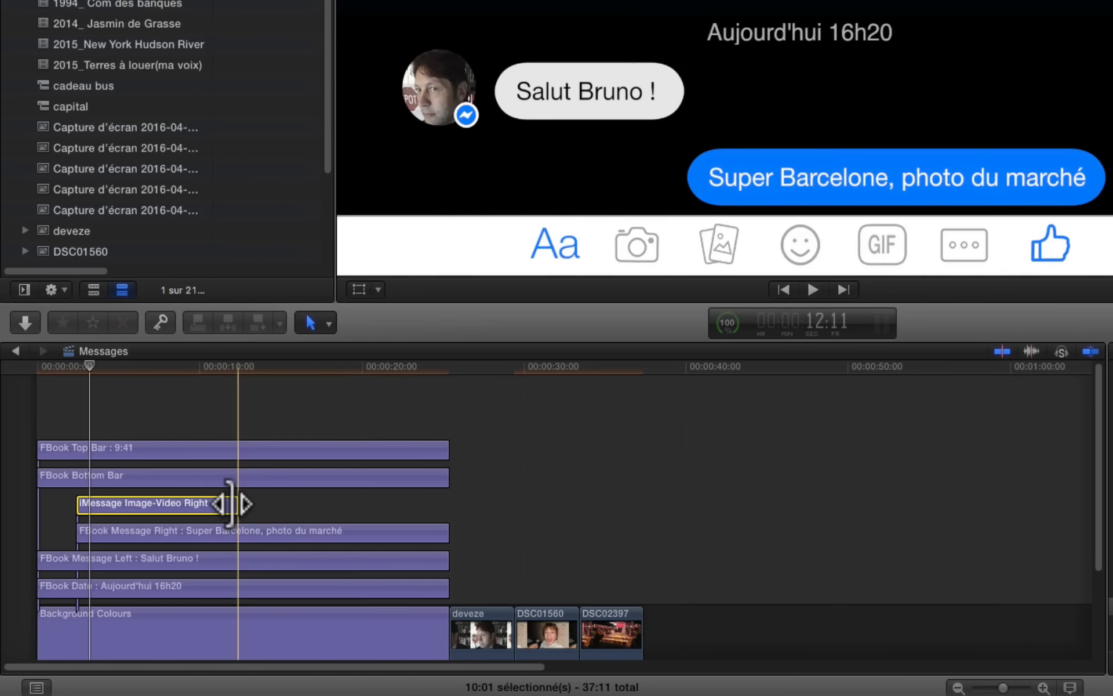
pyautogui.moveTo(234, 504); pyautogui.dragTo(443, 516)
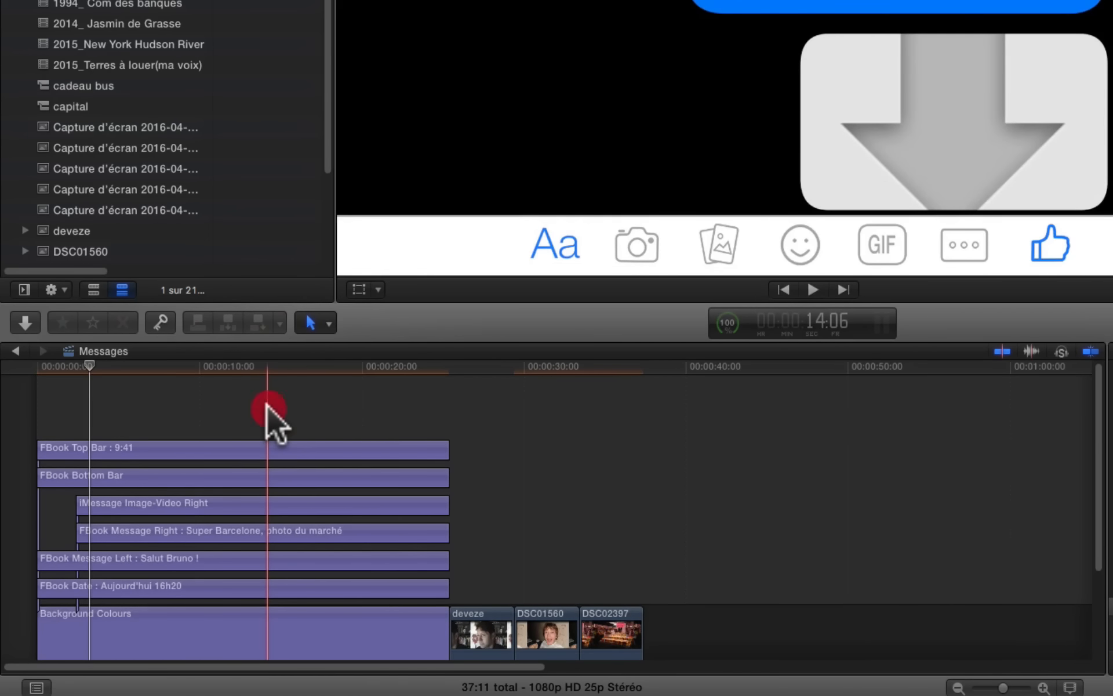
# Turn off the avatar of the iMessage Image-Video Right title, viewing the project at 14:06
pyautogui.click(267, 406)
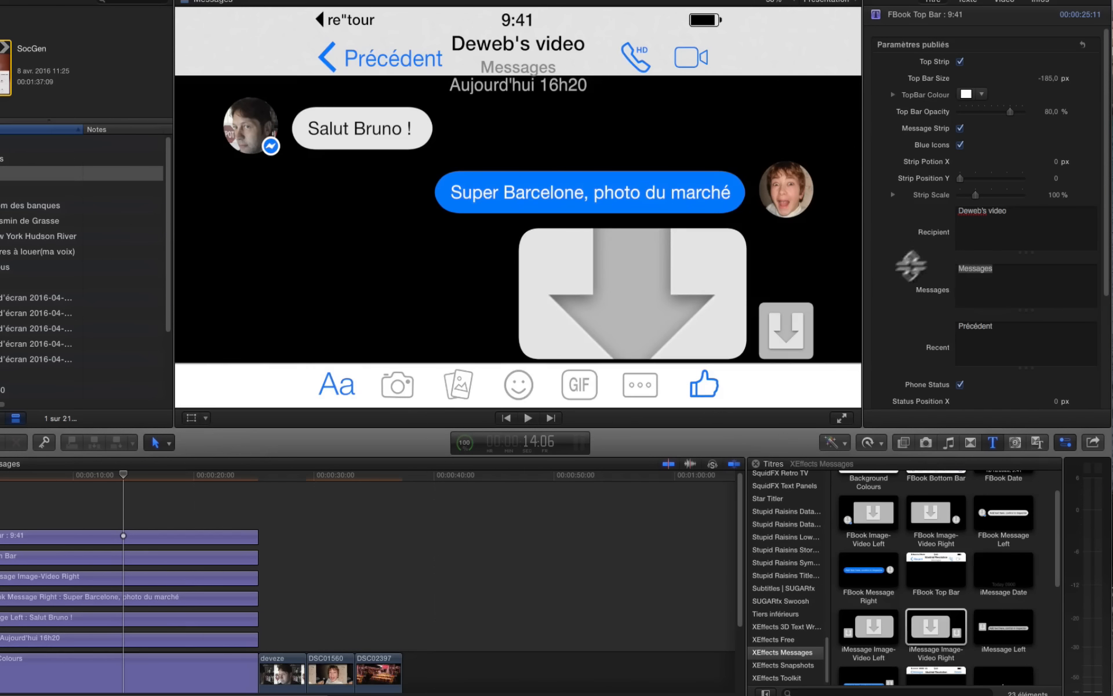
pyautogui.click(53, 577)
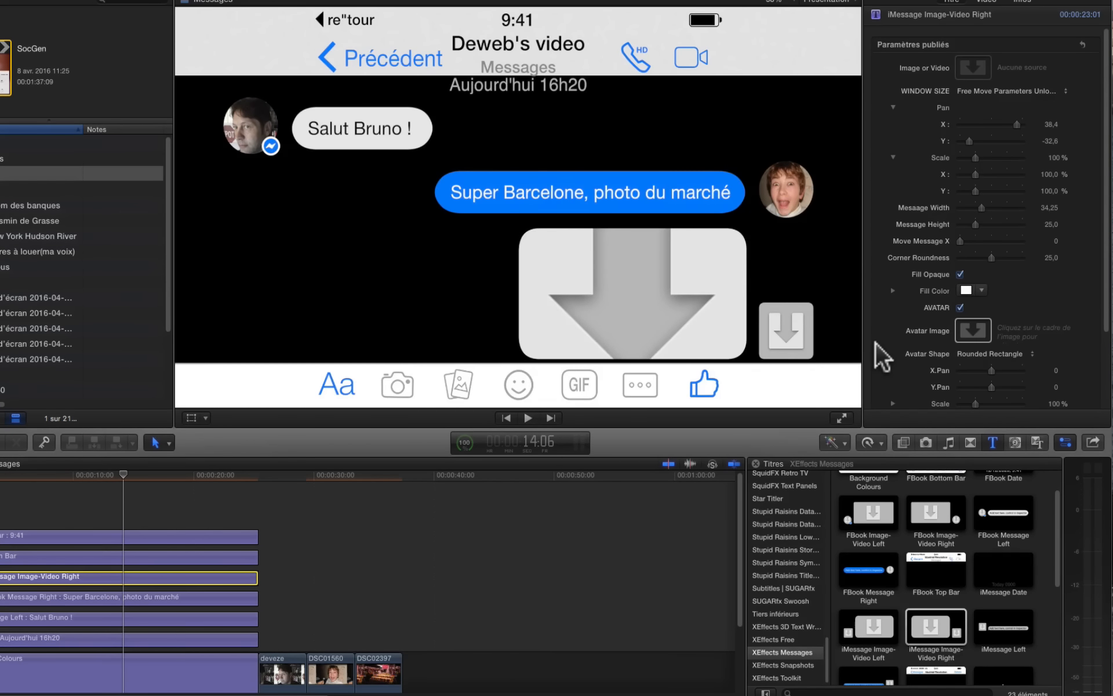
pyautogui.click(968, 331)
pyautogui.click(967, 334)
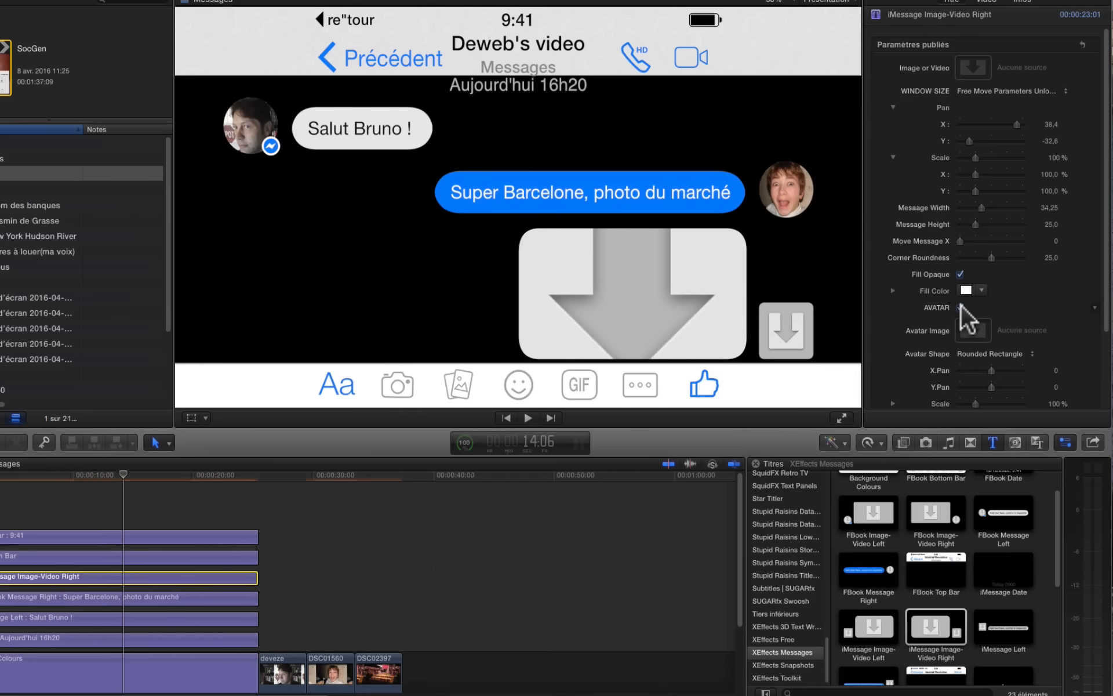
pyautogui.click(960, 307)
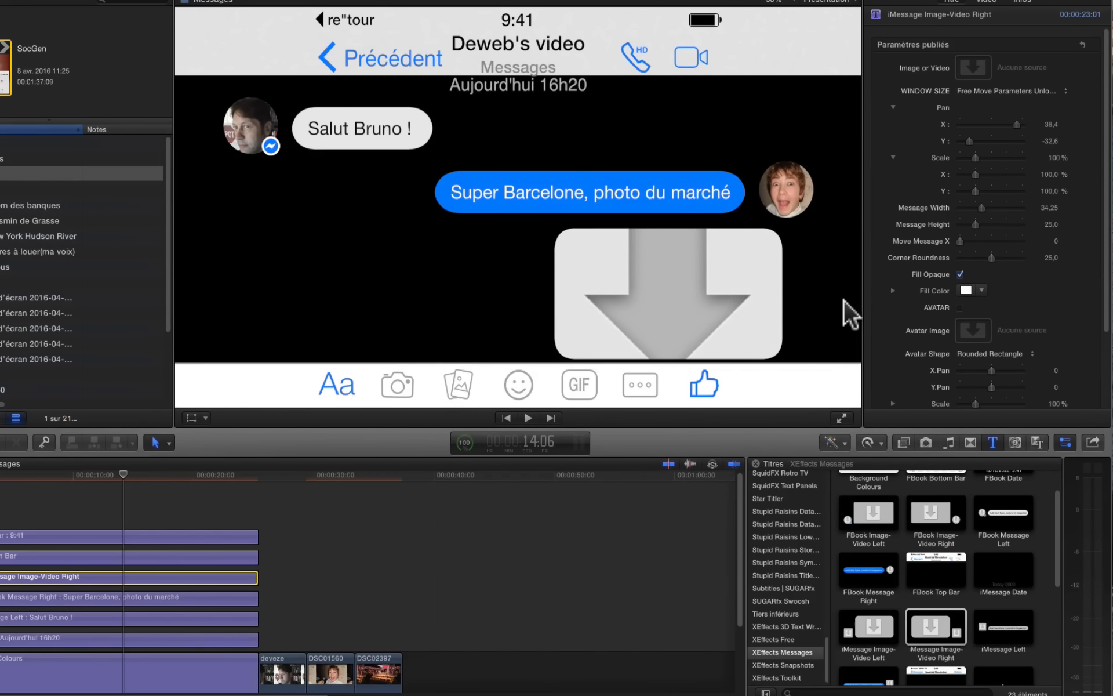
# Fill the image title's Image or Video source with clip DSC02397
pyautogui.click(983, 70)
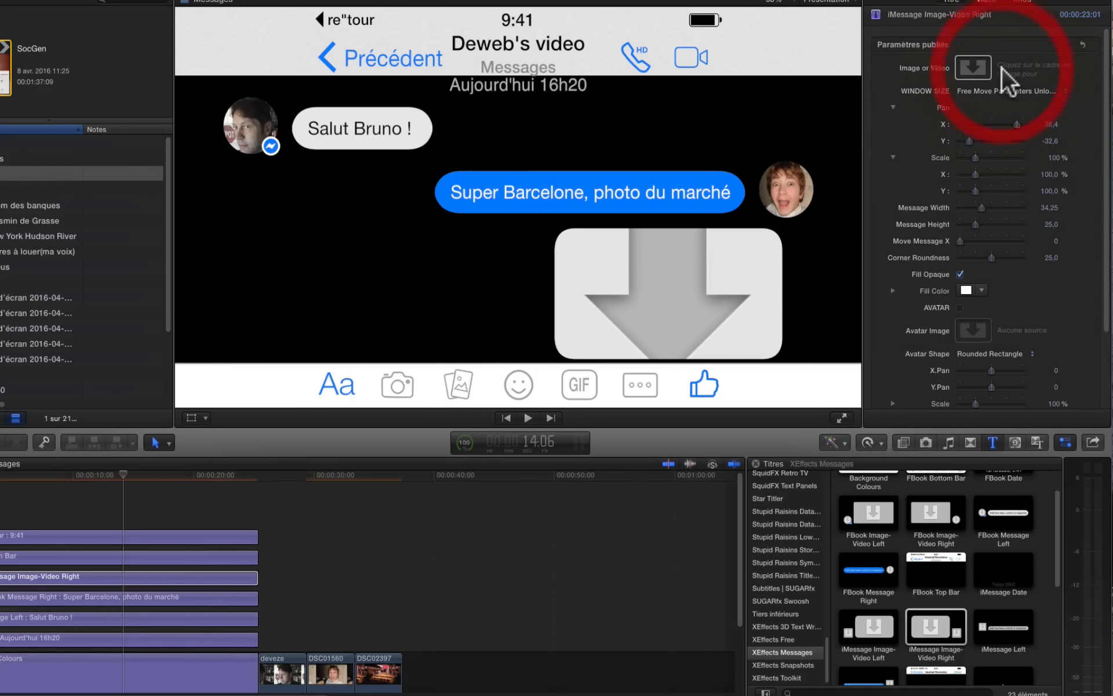
pyautogui.click(962, 81)
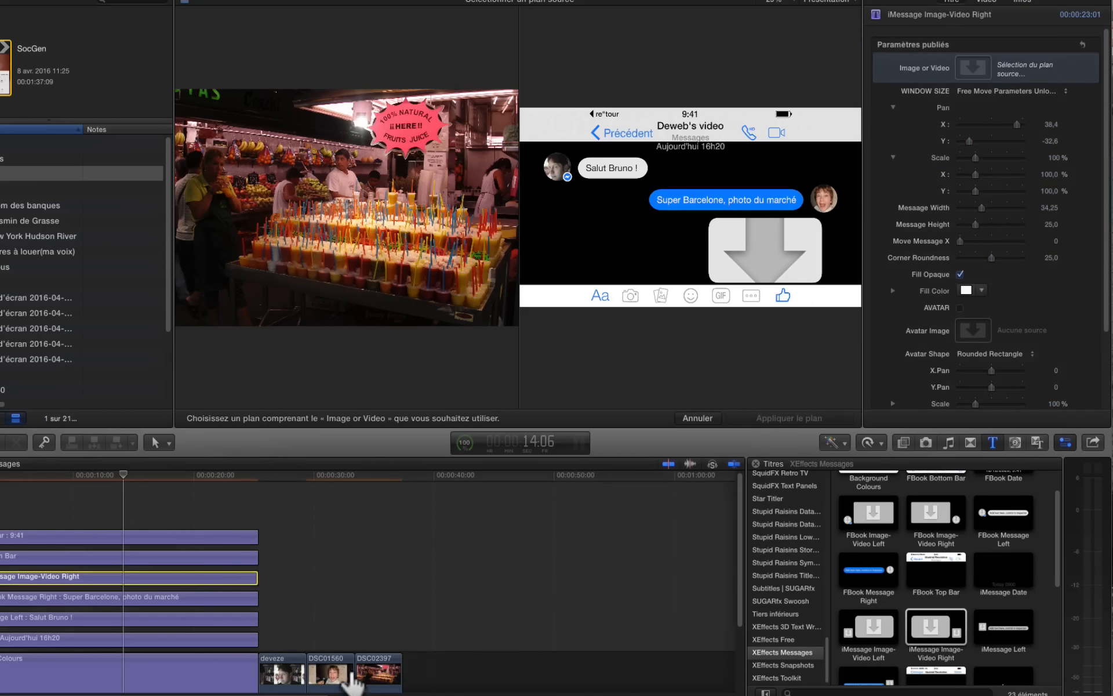
pyautogui.click(377, 673)
pyautogui.click(803, 418)
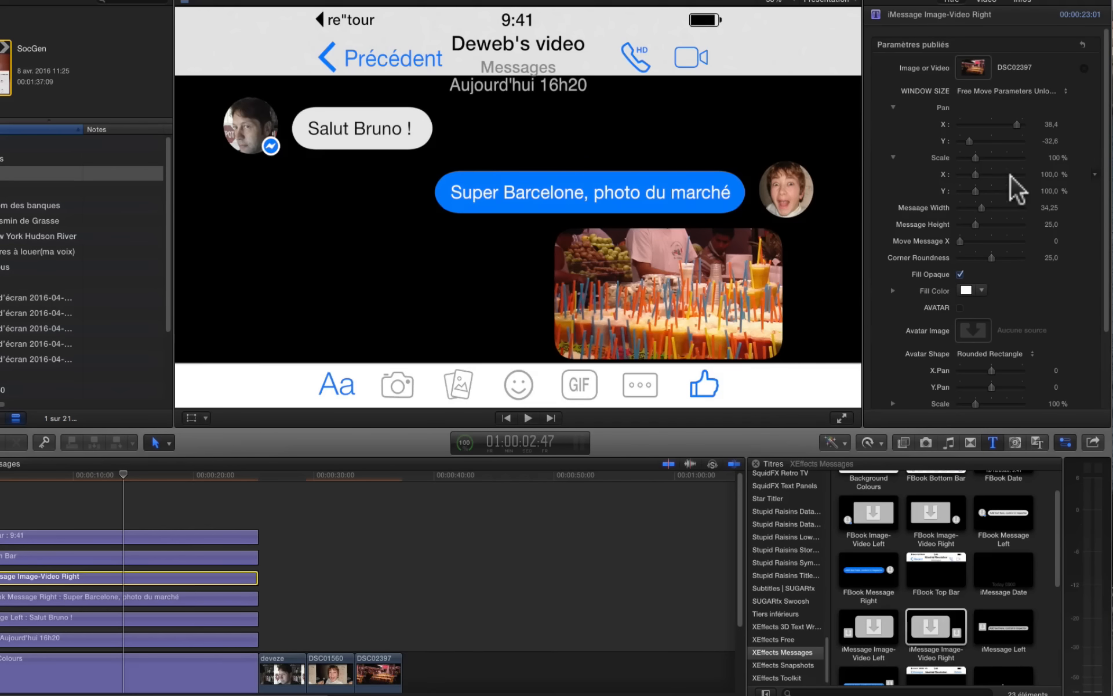
# Reframe the market photo with Pan Y -36.0 and Scale 53 %, and enlarge its bubble to about 42.4 width and 36.8 height
pyautogui.click(1002, 91)
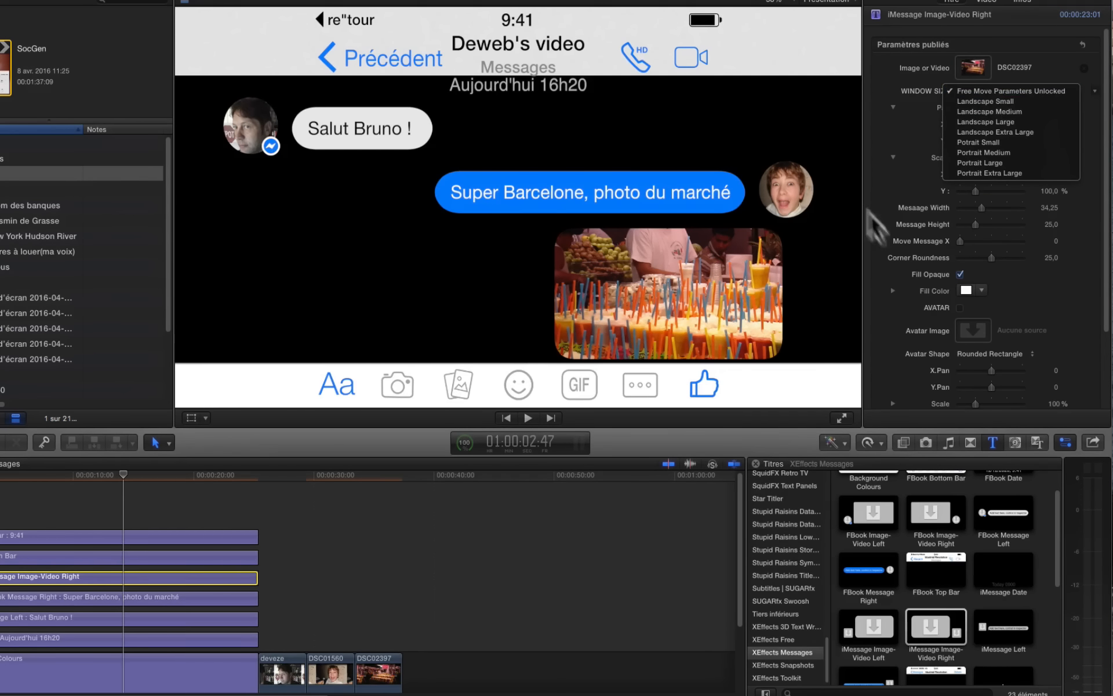
pyautogui.click(911, 193)
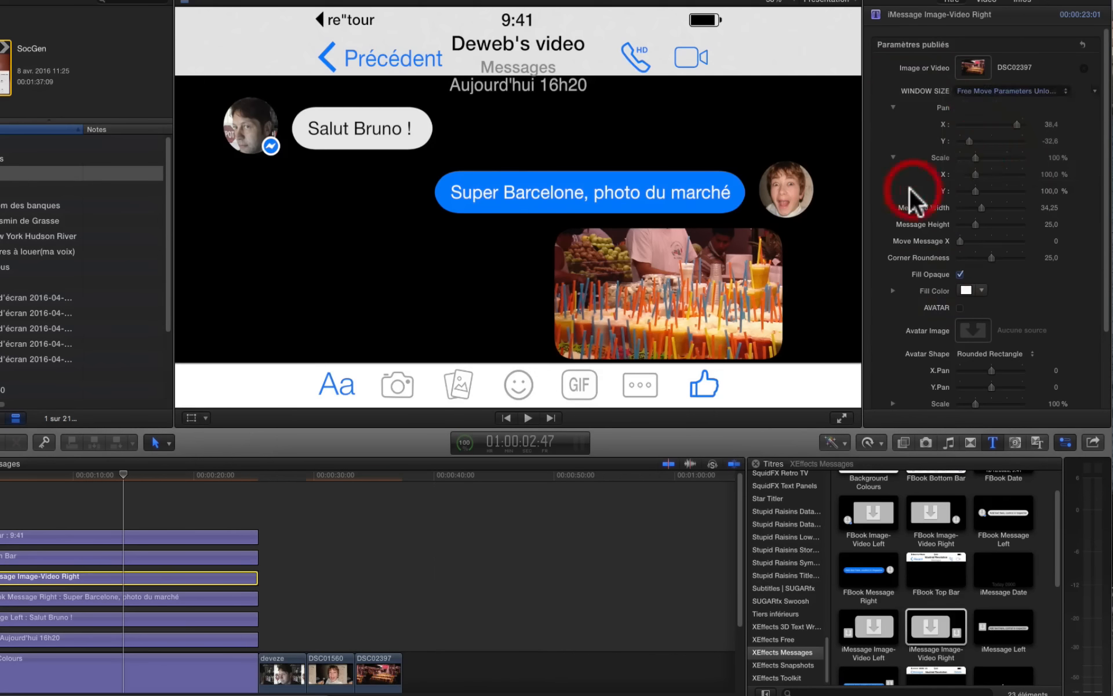
pyautogui.click(975, 157)
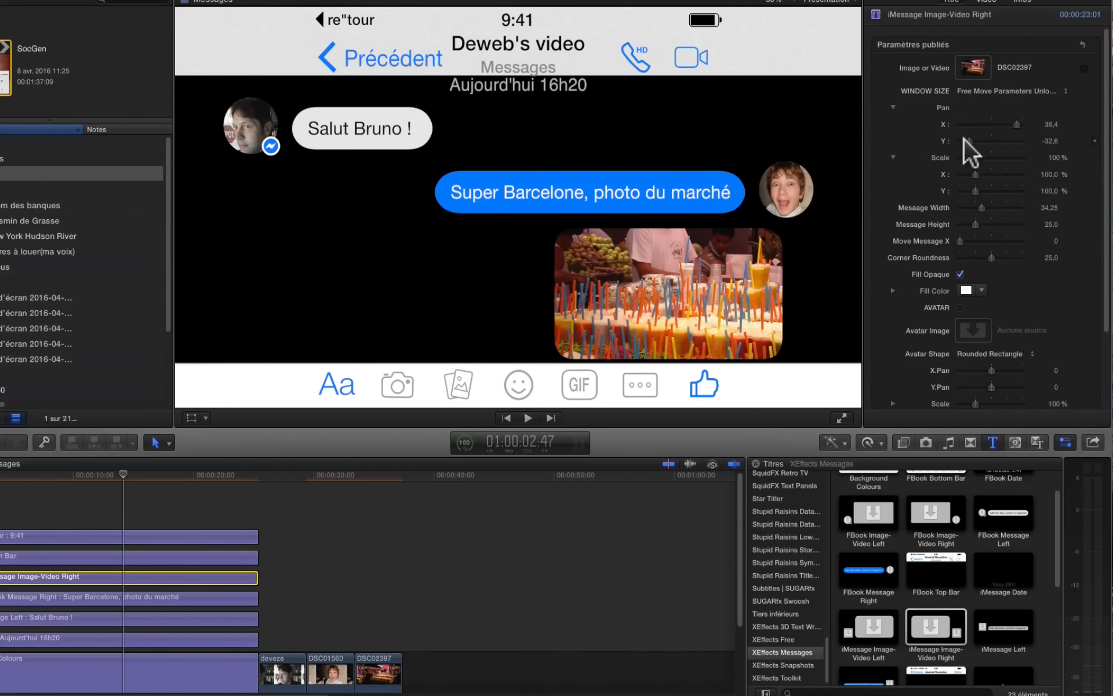
pyautogui.click(972, 143)
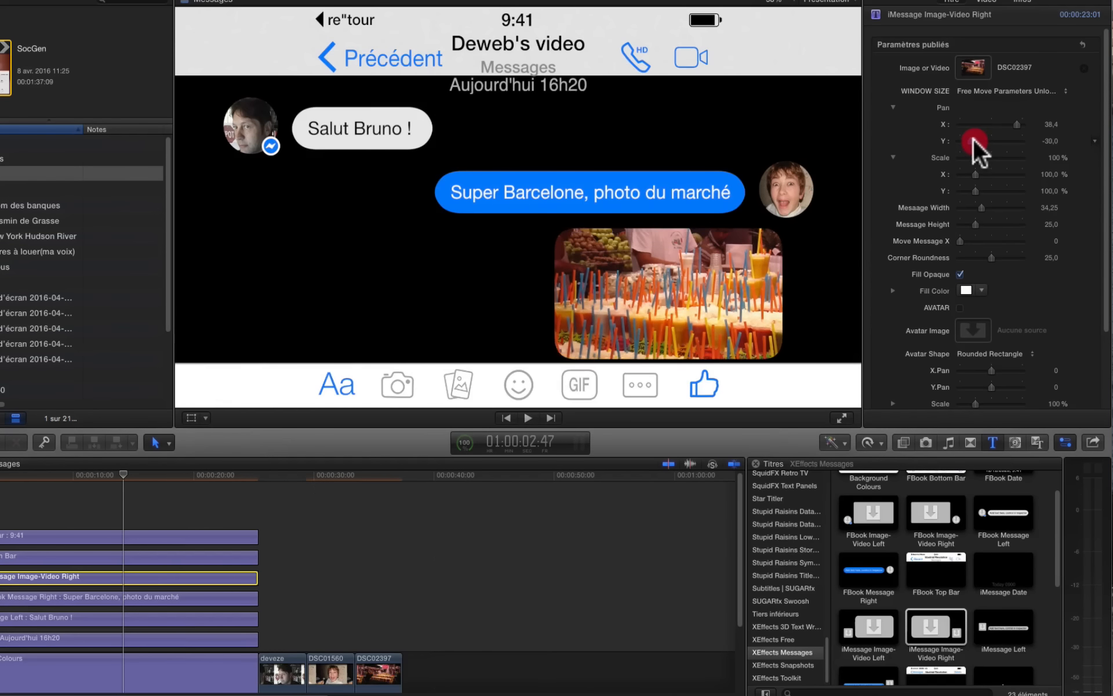
pyautogui.moveTo(971, 143); pyautogui.dragTo(967, 158)
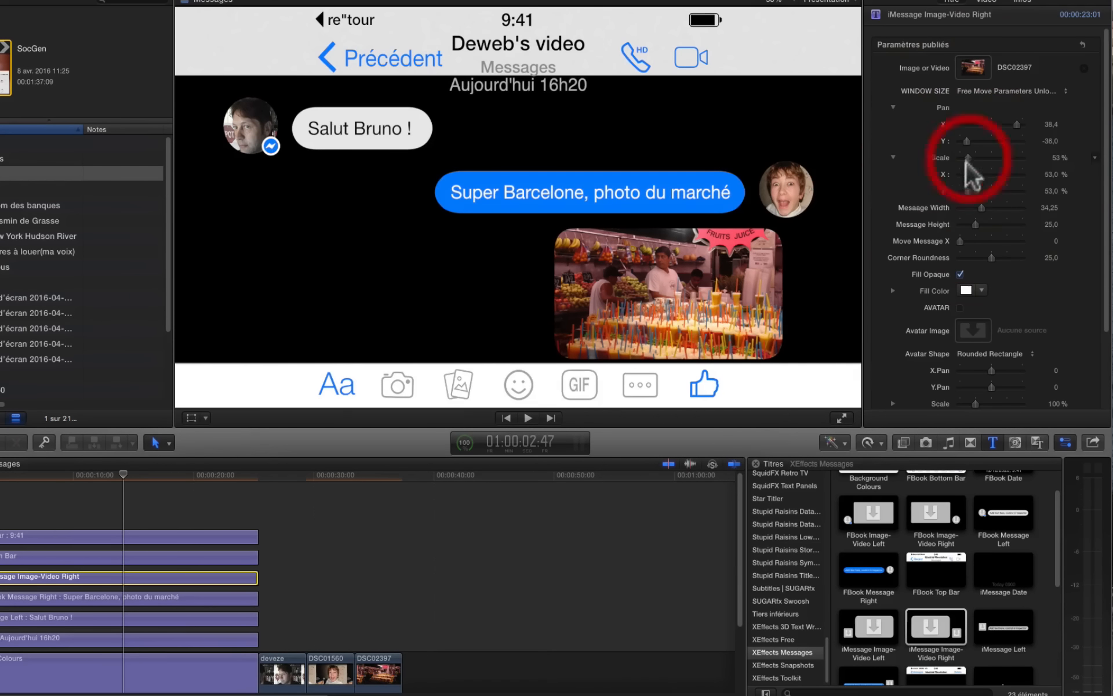
pyautogui.moveTo(984, 210); pyautogui.dragTo(983, 224)
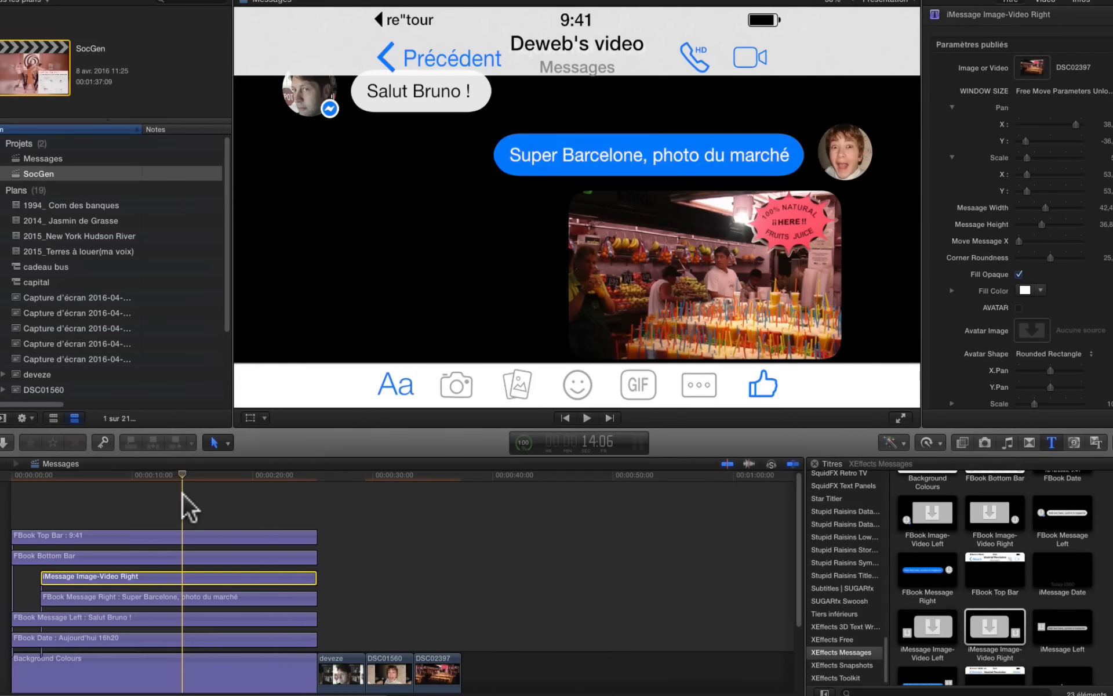
# Play the conversation from the timeline's start to review how the messages and photo animate
pyautogui.moveTo(181, 475); pyautogui.dragTo(4, 504)
pyautogui.press('space')
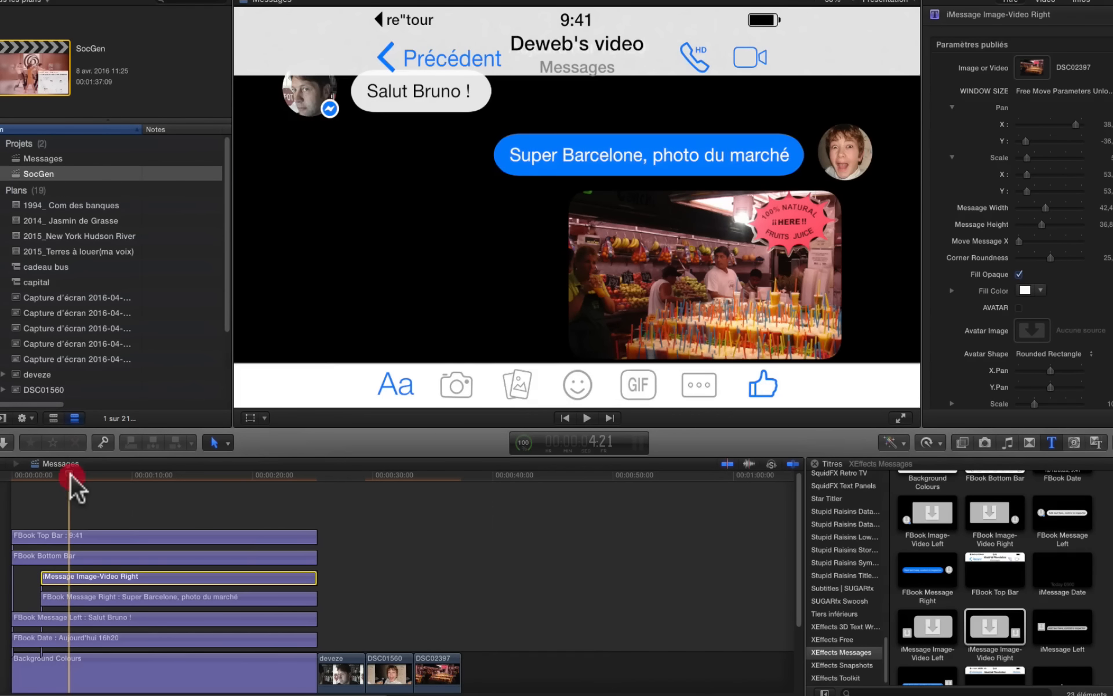
pyautogui.moveTo(71, 473); pyautogui.dragTo(75, 473)
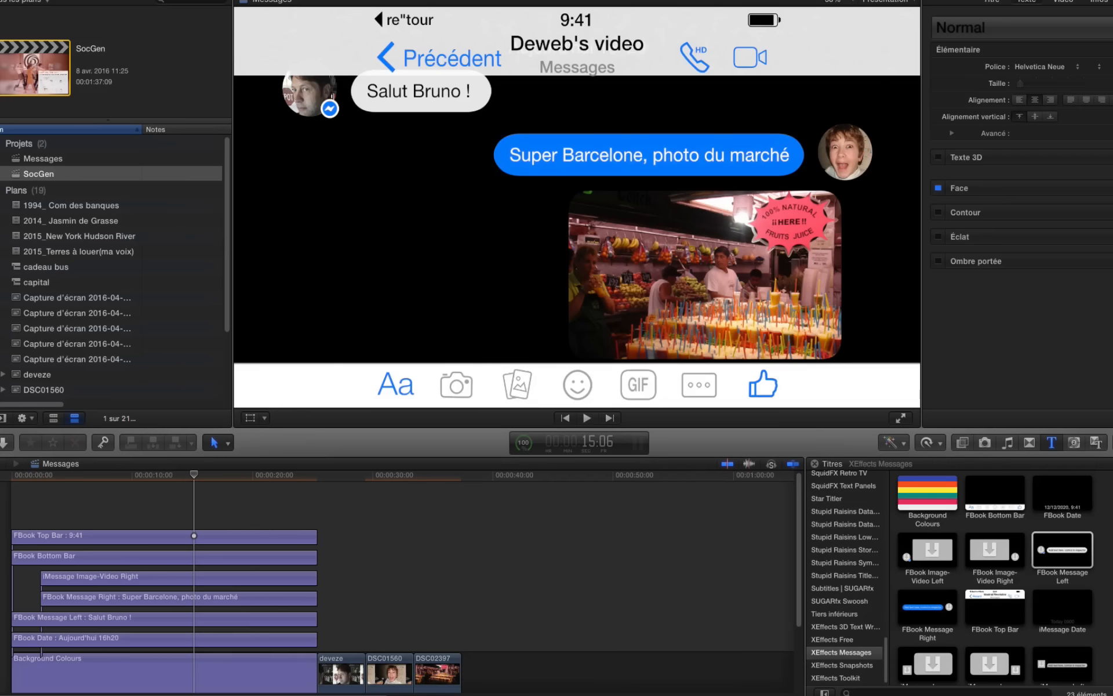
# Duplicate the left greeting title near 5 seconds, layered beneath the FBook Bottom Bar, and trim its end to match the other titles
pyautogui.click(57, 617)
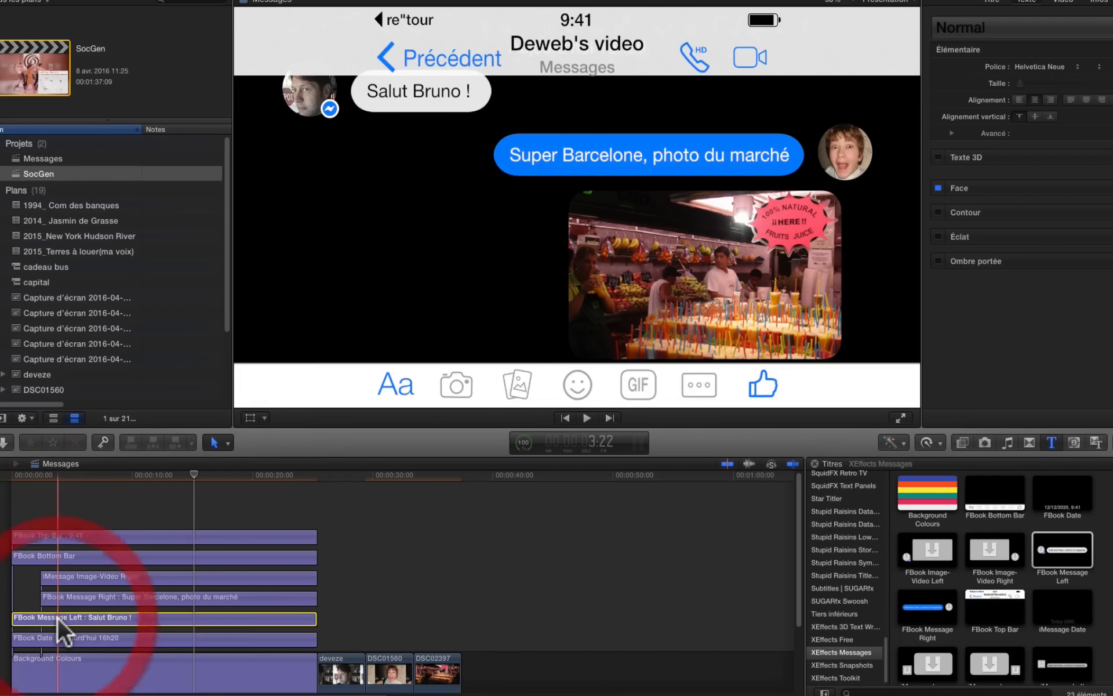
pyautogui.press('super+c')
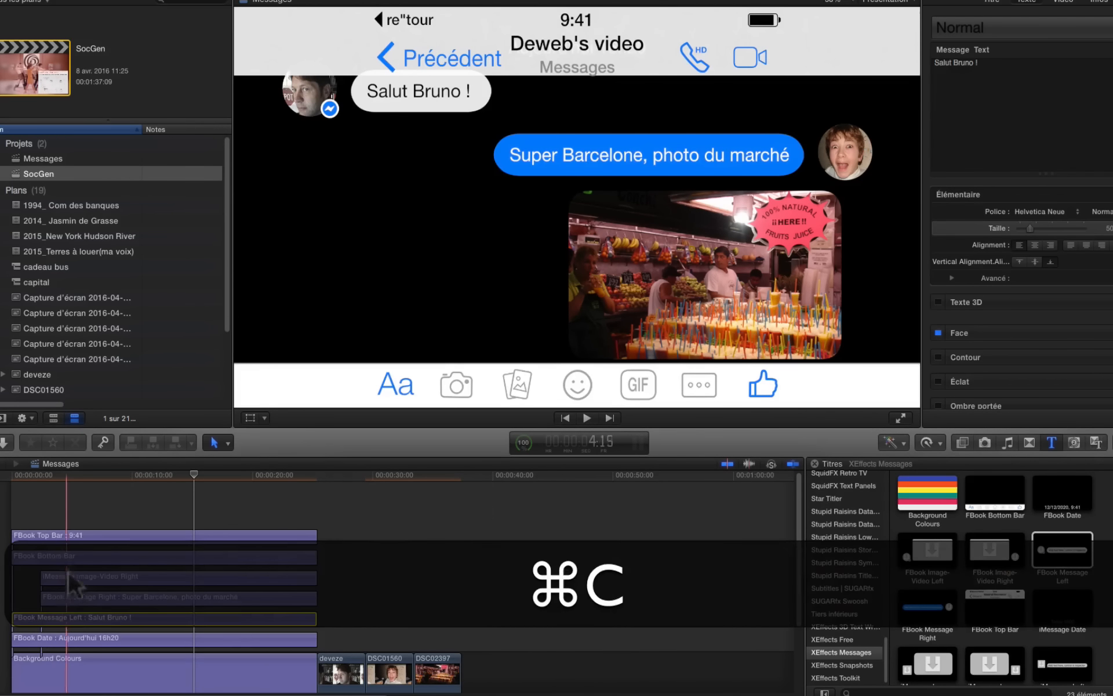
pyautogui.click(68, 565)
pyautogui.press('super+v')
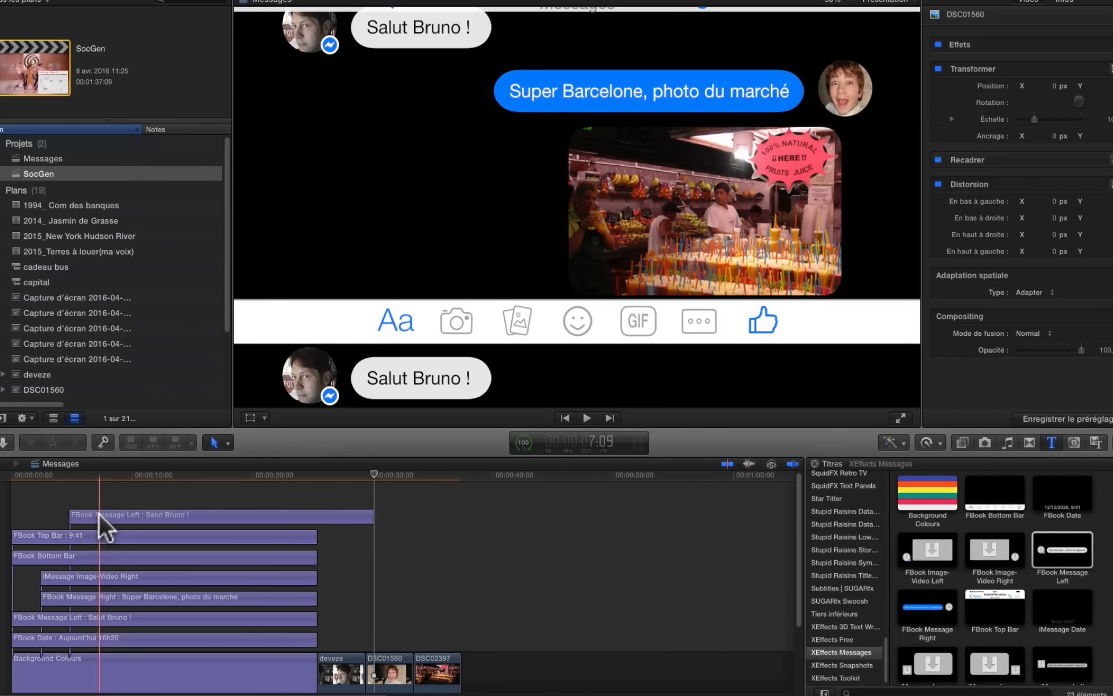
pyautogui.moveTo(99, 512); pyautogui.dragTo(103, 553)
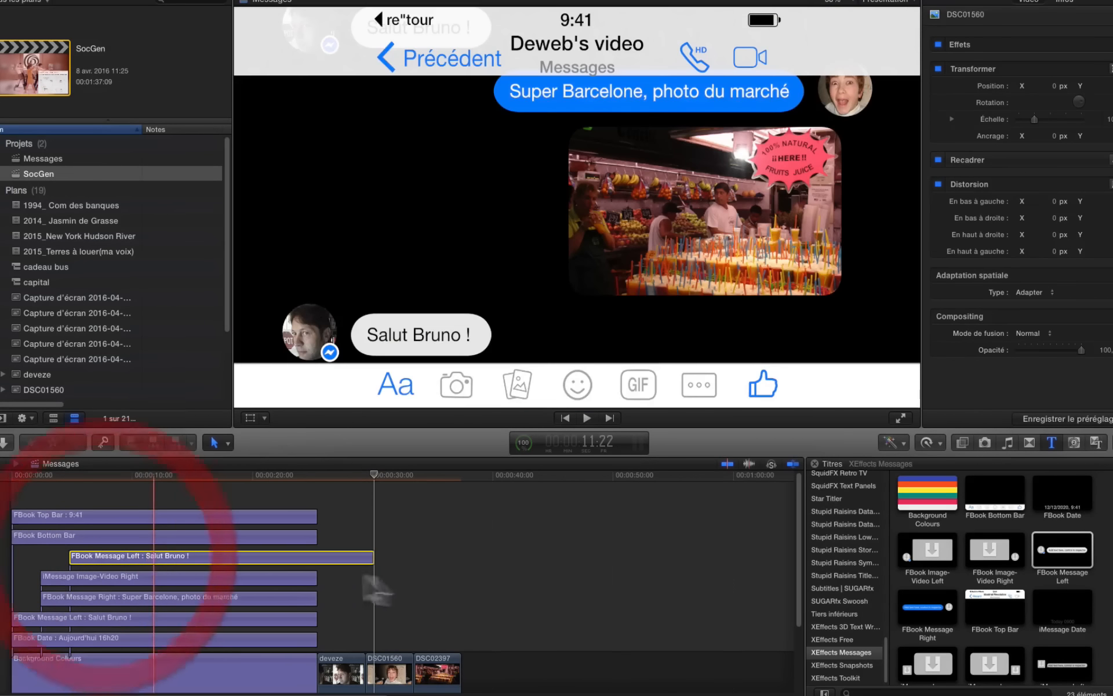
pyautogui.moveTo(365, 557); pyautogui.dragTo(316, 559)
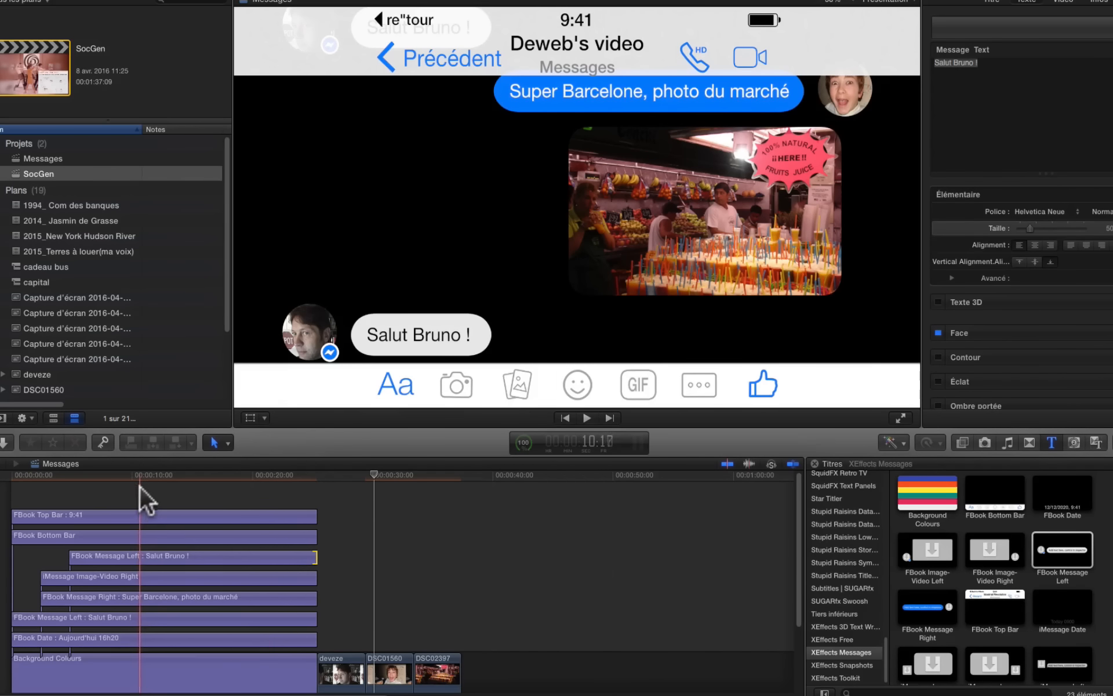
# Change the duplicated left message's text to "Super, ça donne soif !" and widen its bubble to a Message Width of about 29.9
pyautogui.click(129, 555)
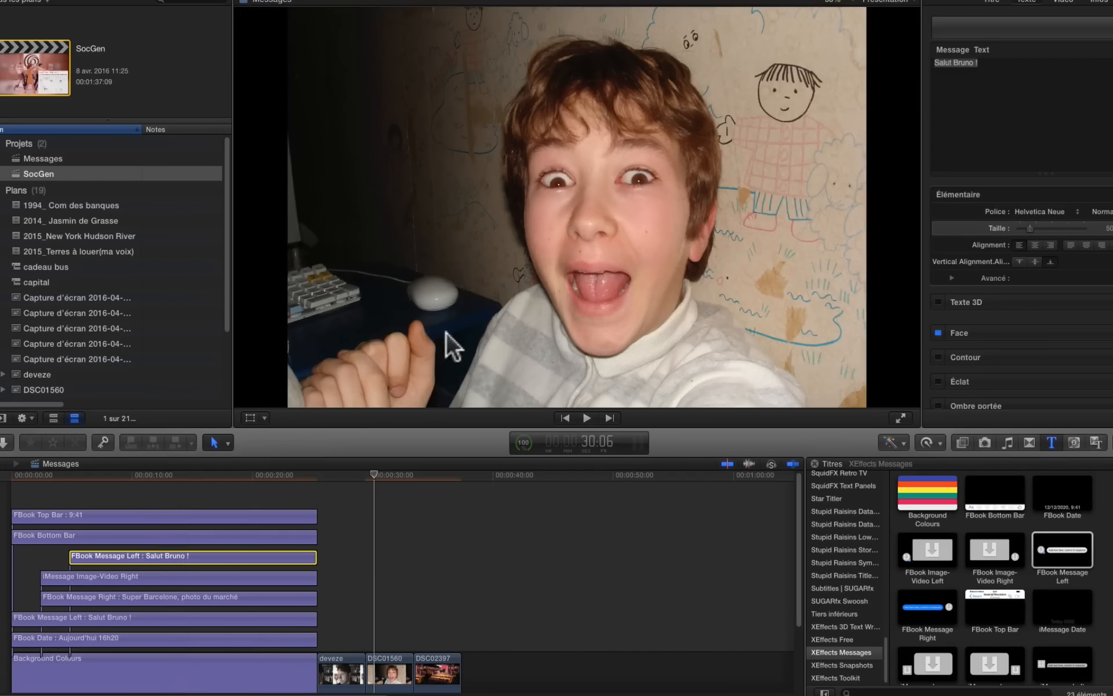
pyautogui.click(149, 525)
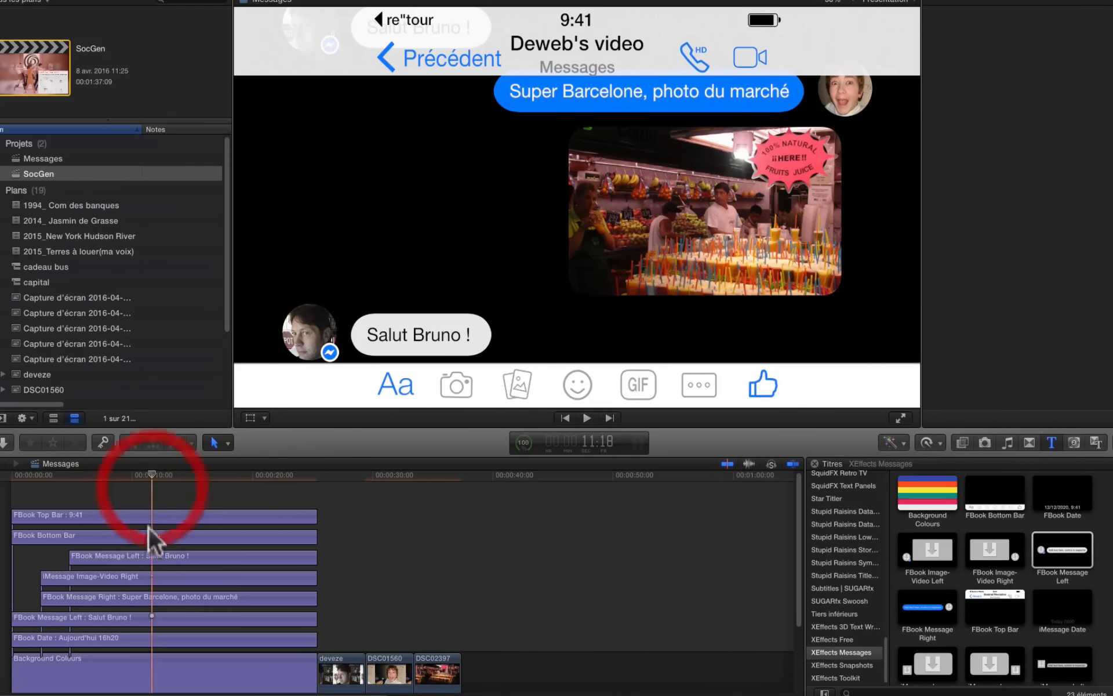
pyautogui.click(155, 557)
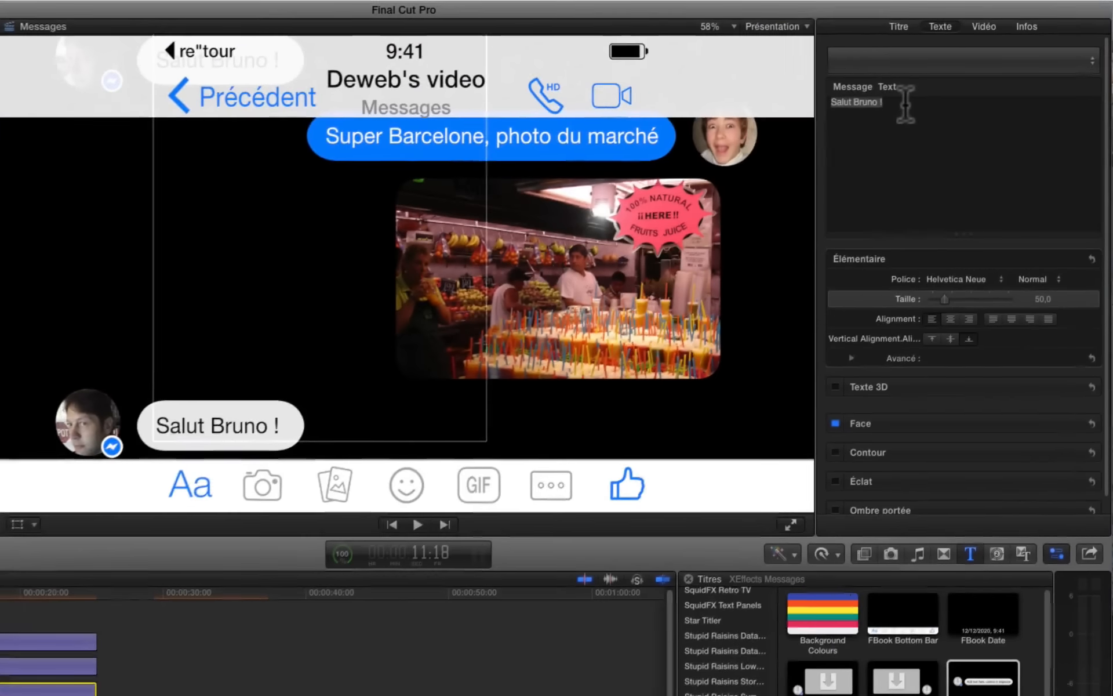
pyautogui.moveTo(906, 103); pyautogui.dragTo(802, 103)
pyautogui.write('Super, ça donne soit')
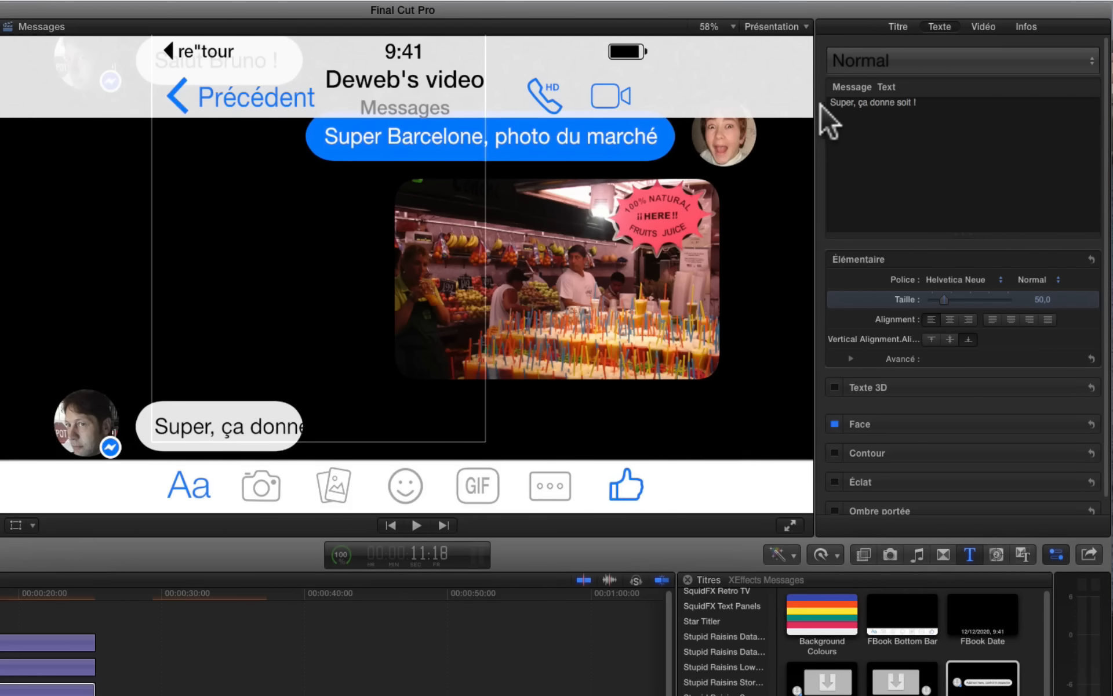
pyautogui.press('BackSpace')
pyautogui.press('BackSpace')
pyautogui.press('BackSpace')
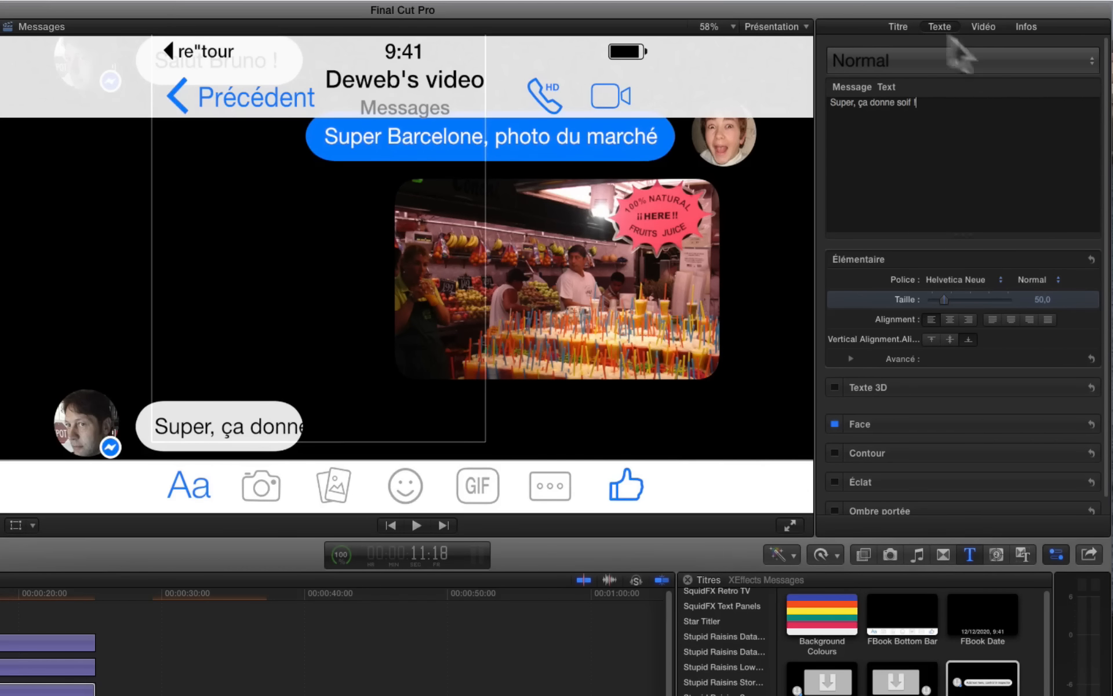
pyautogui.click(899, 25)
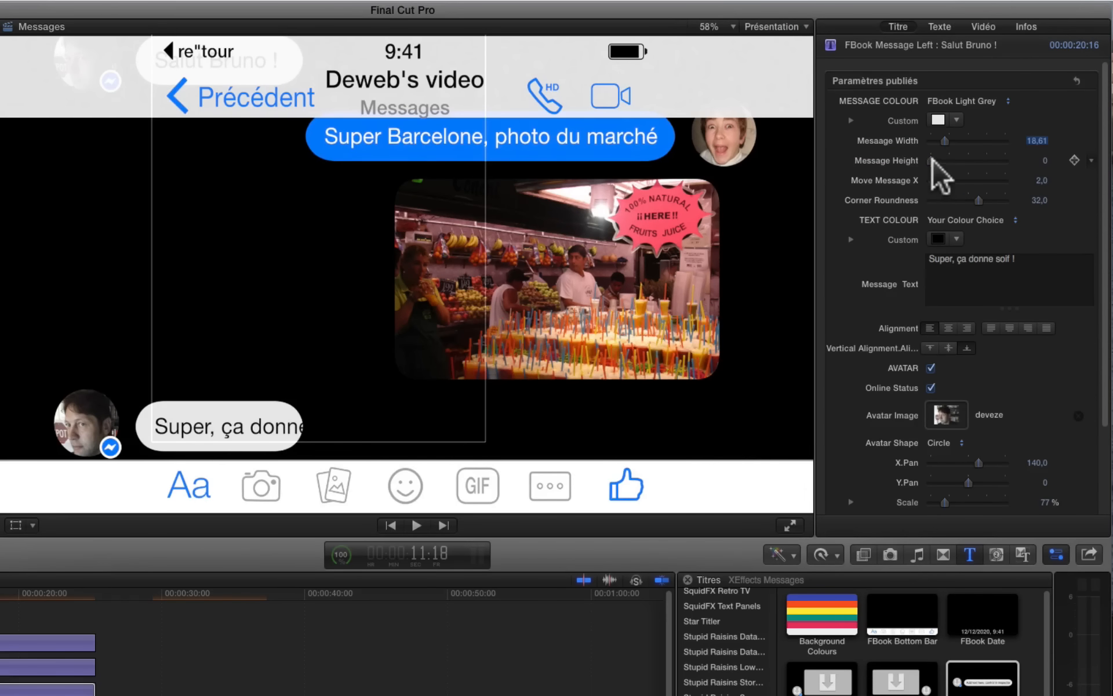
pyautogui.moveTo(928, 157); pyautogui.dragTo(951, 138)
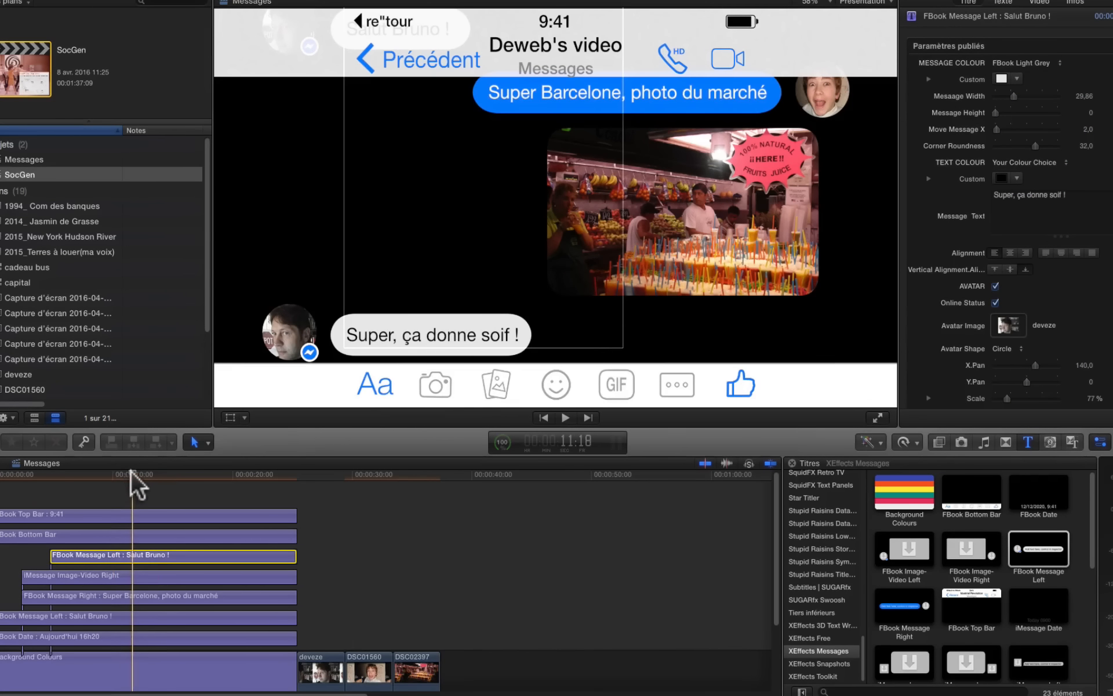
# Play the conversation from the timeline's start to review the arrival of the second left message
pyautogui.press('Home')
pyautogui.press('space')
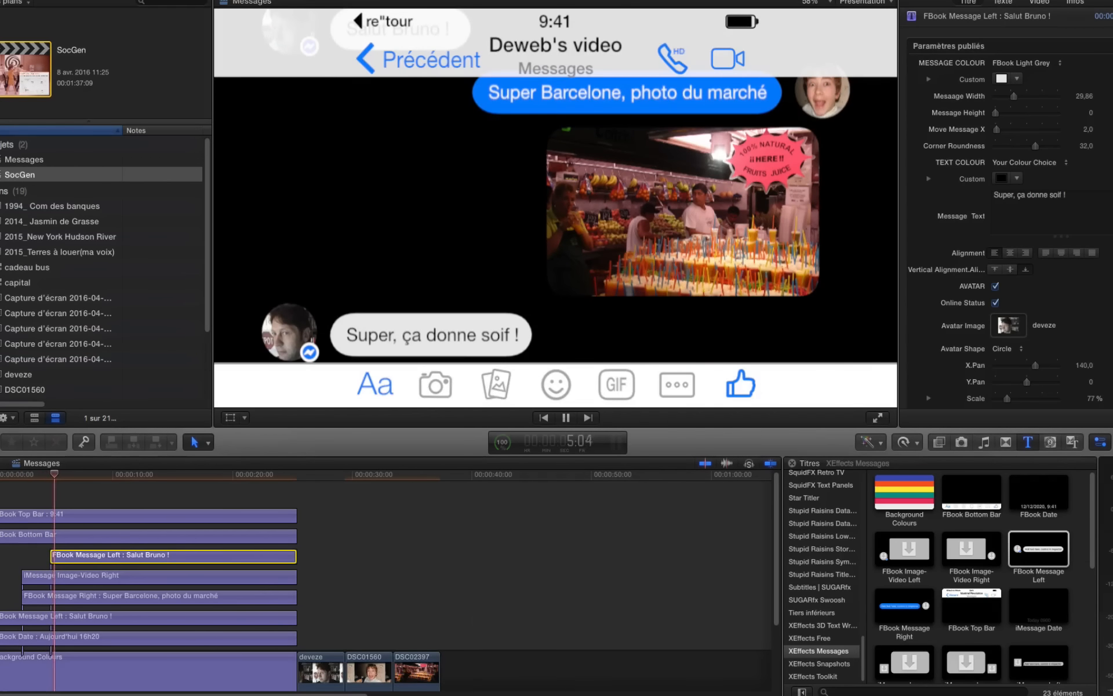
pyautogui.press('space')
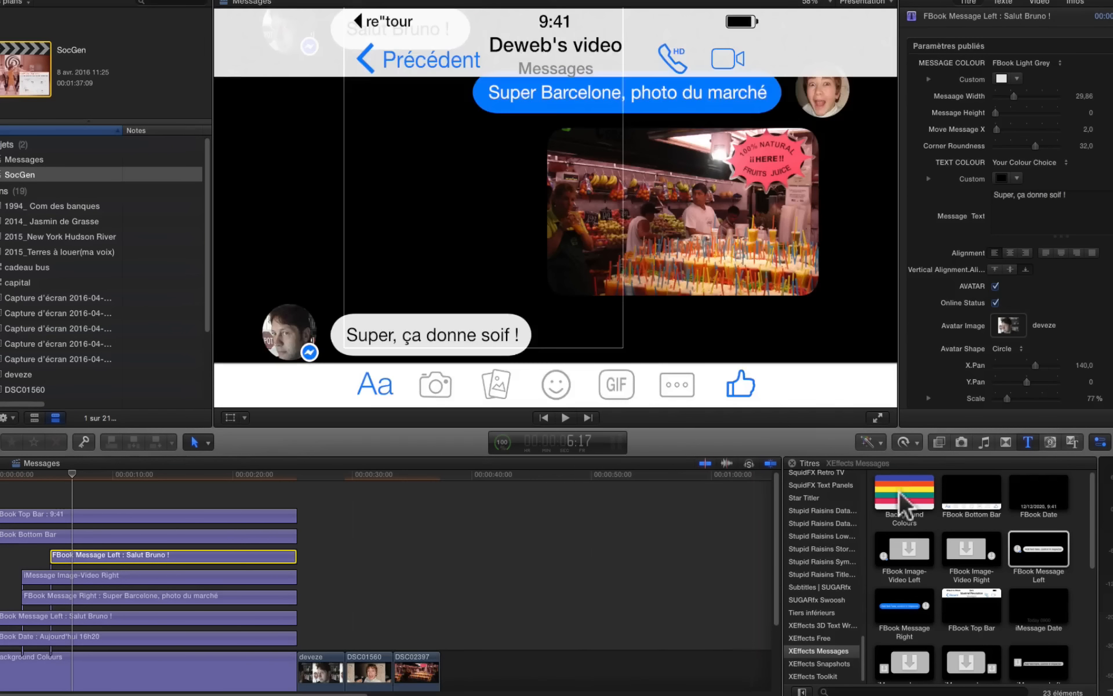
# Append a Background Colours title after clip DSC02397 and set its Fill Color to near-white (red 0.98, green 1.0, blue 0.99)
pyautogui.moveTo(902, 502); pyautogui.dragTo(541, 651)
pyautogui.click(514, 617)
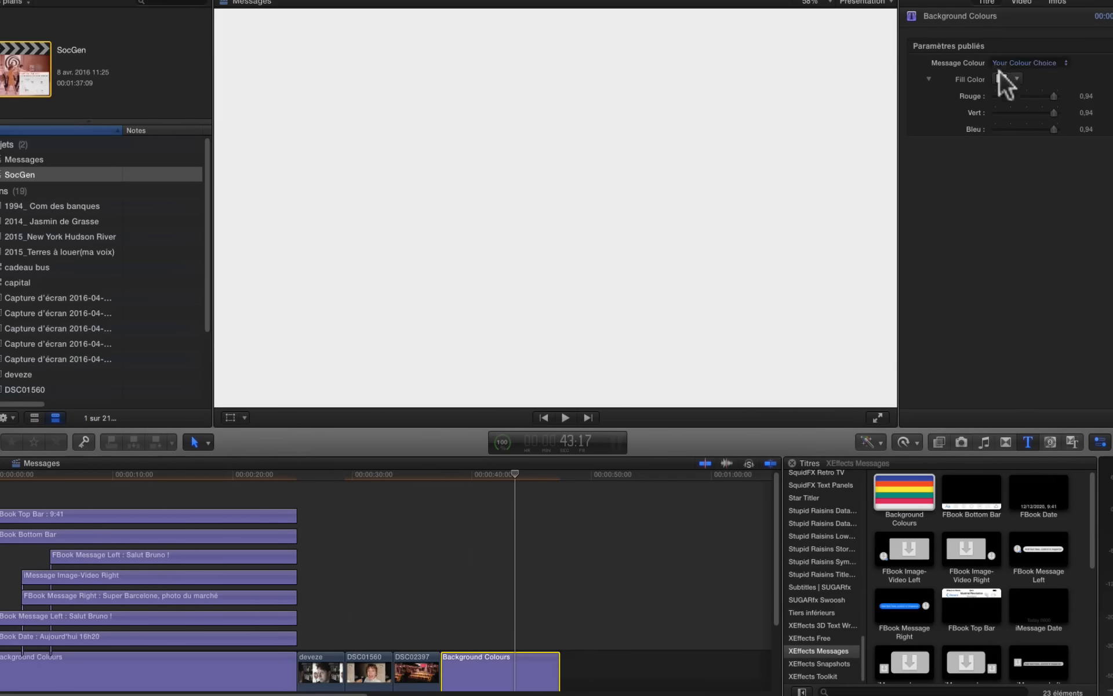
pyautogui.click(1014, 78)
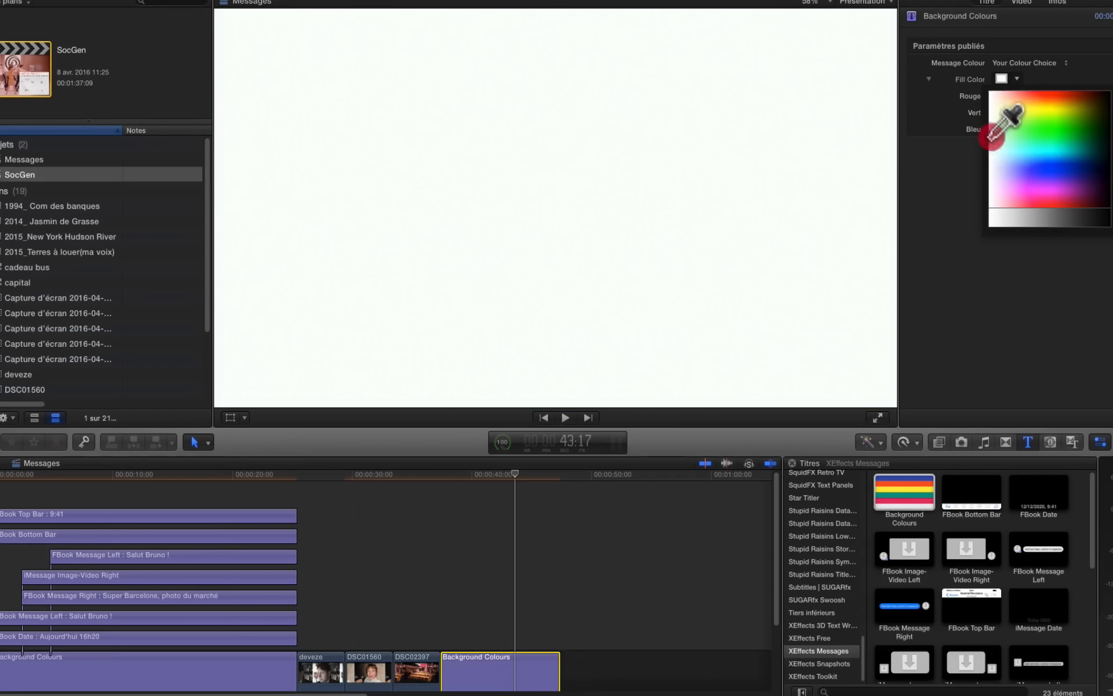
pyautogui.click(991, 139)
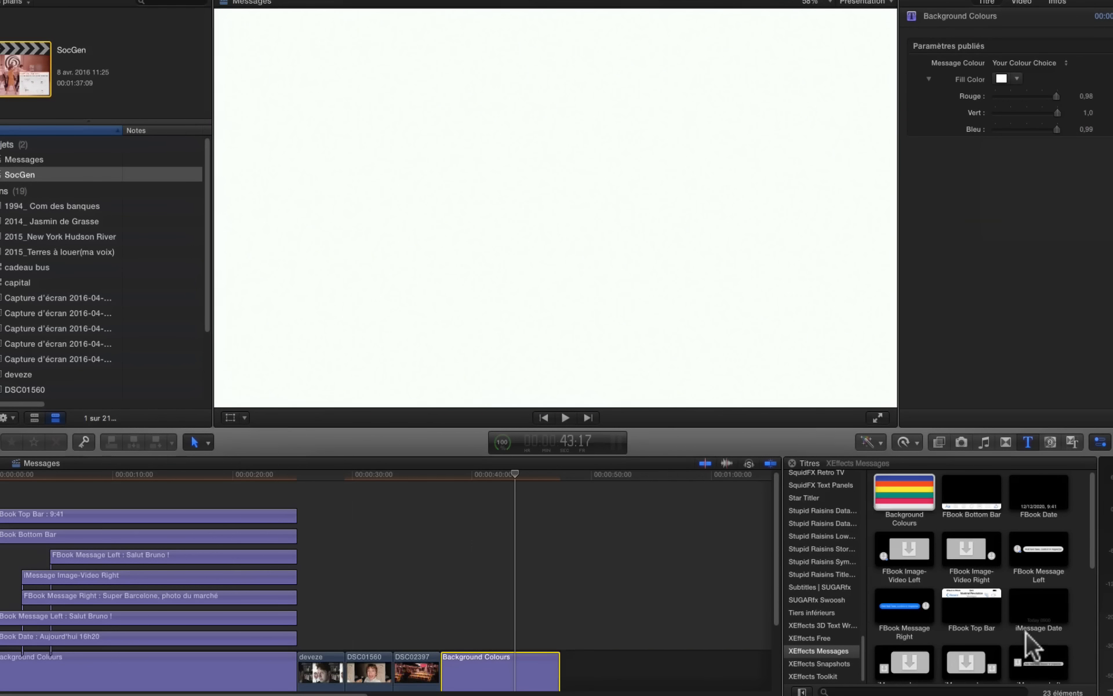
# Add a Plain Bottom Bar title above the new white background and set its bar colour to black
pyautogui.scroll(-2, 1057, 614)
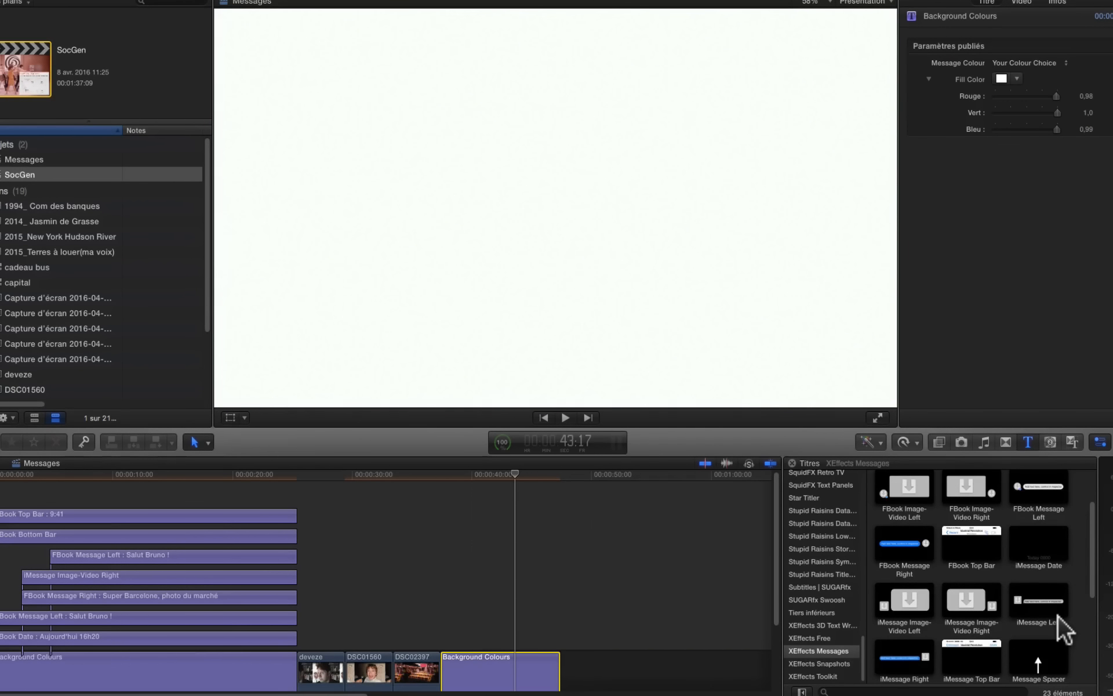
pyautogui.scroll(-4, 1057, 615)
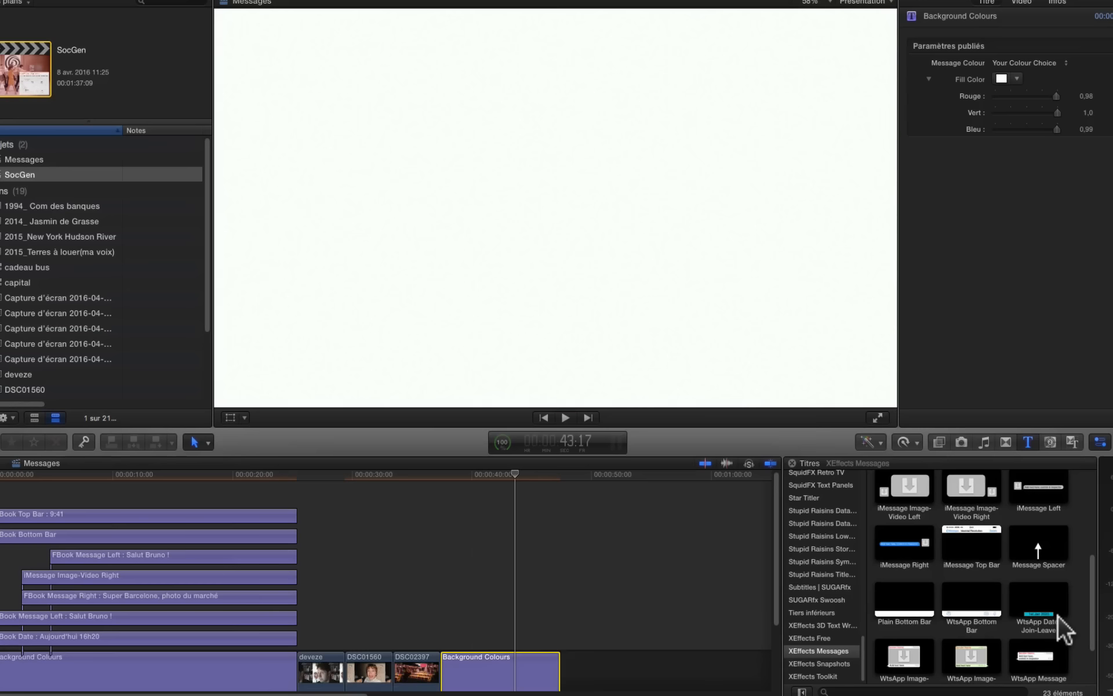
pyautogui.moveTo(915, 601); pyautogui.dragTo(443, 614)
pyautogui.click(485, 552)
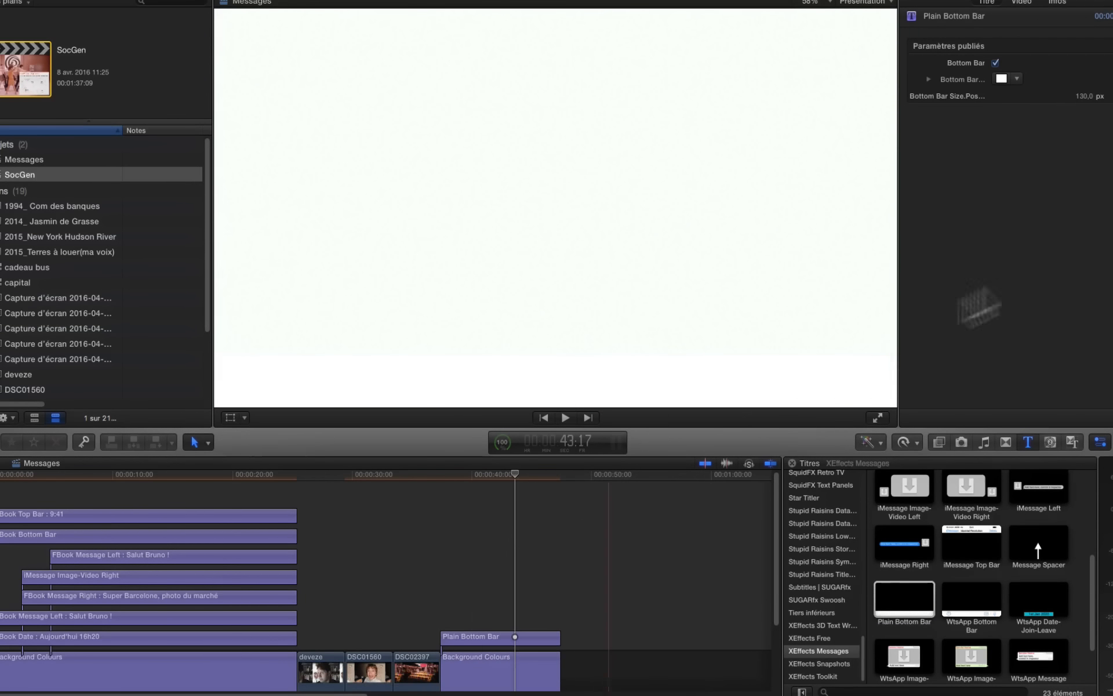
pyautogui.click(1081, 96)
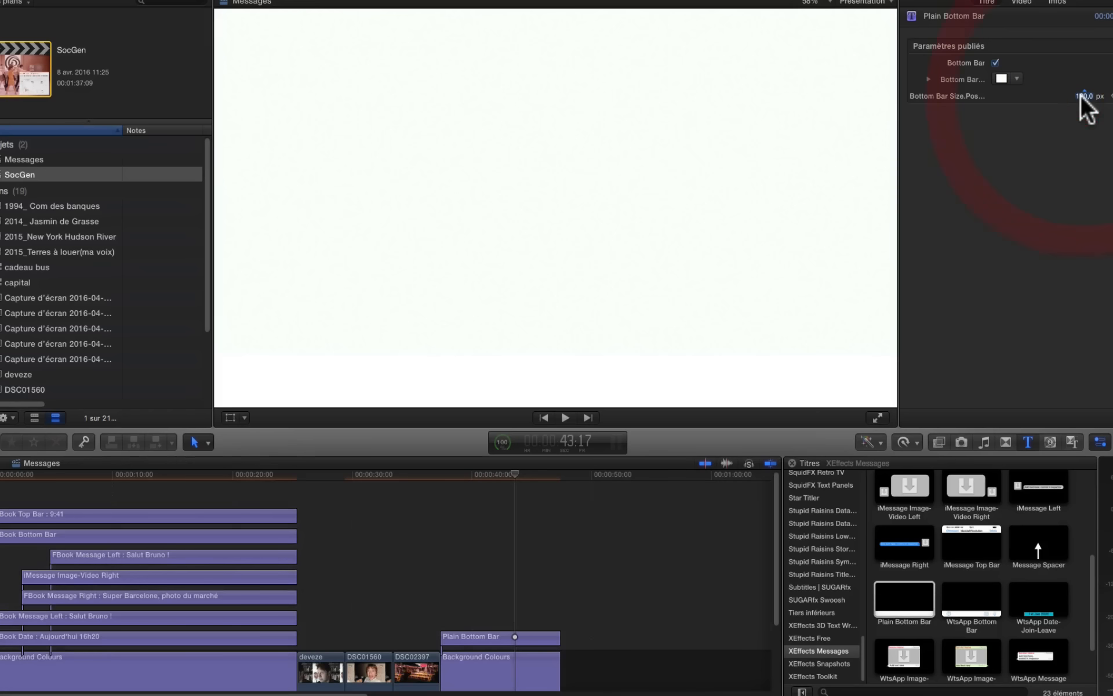
pyautogui.click(1017, 81)
pyautogui.click(1014, 108)
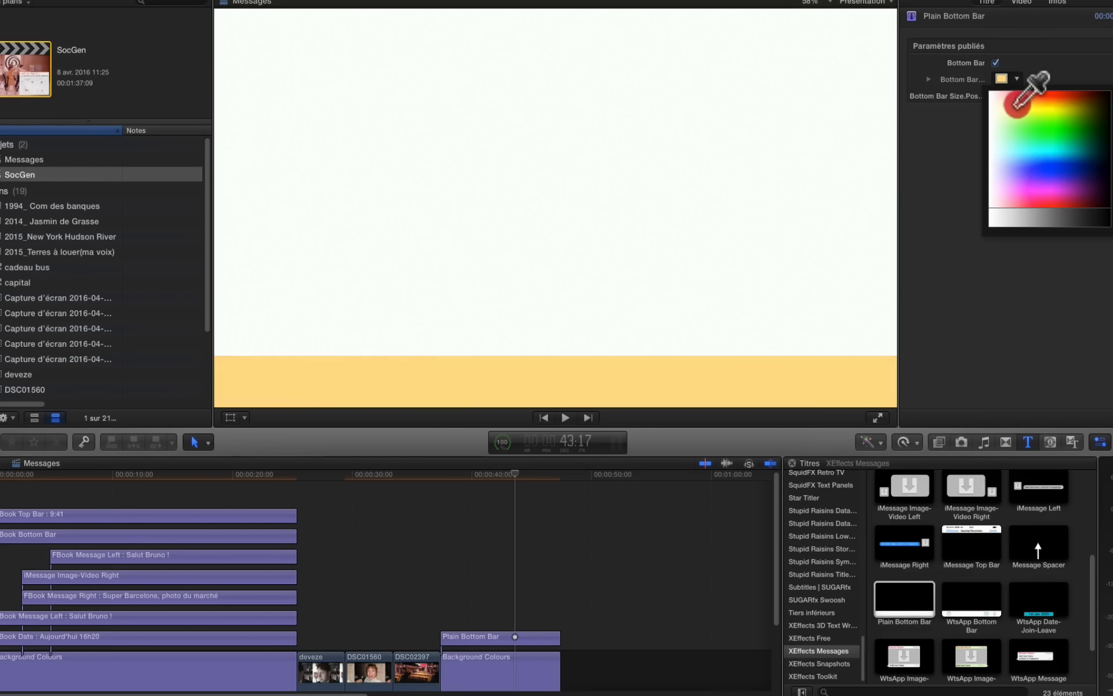
pyautogui.moveTo(1016, 108); pyautogui.dragTo(1109, 138)
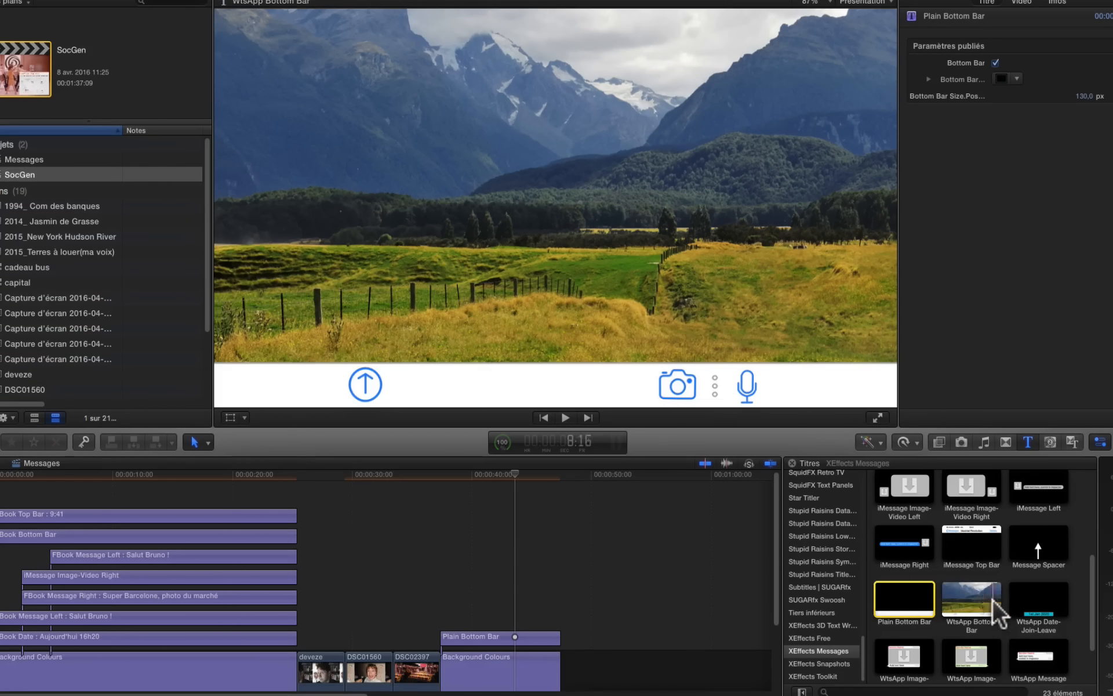
# Stack a WtsApp Bottom Bar and a Message Spacer above the Plain Bottom Bar, setting the Manual Spacer to about 73.75
pyautogui.moveTo(964, 588); pyautogui.dragTo(436, 600)
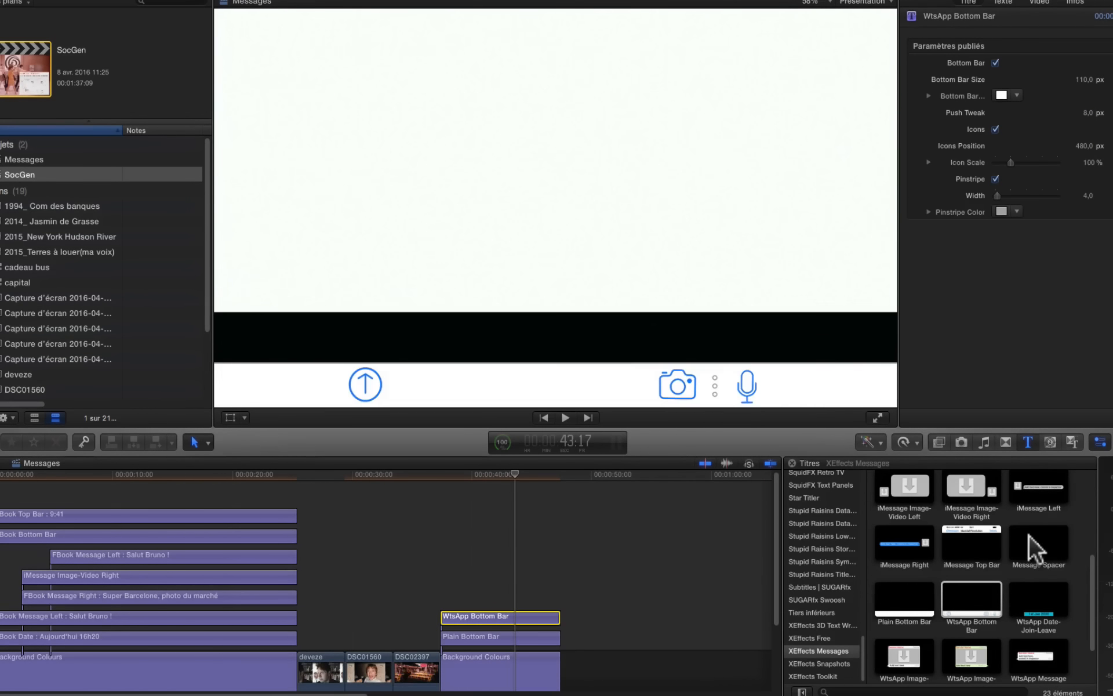
pyautogui.moveTo(1028, 534); pyautogui.dragTo(450, 583)
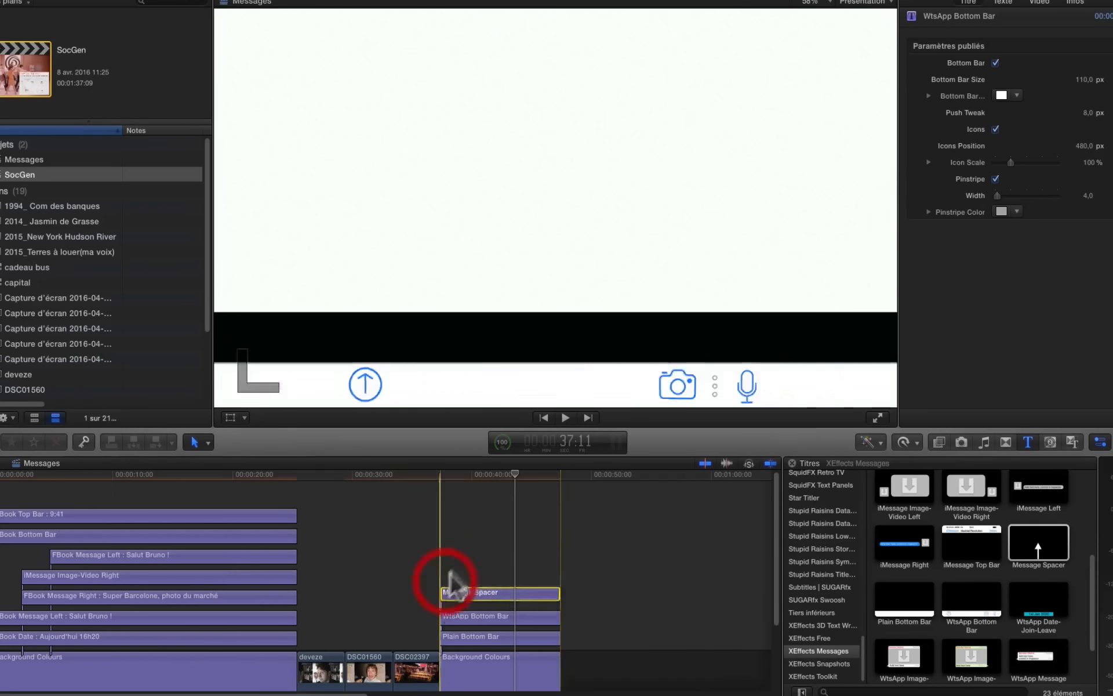
pyautogui.click(502, 506)
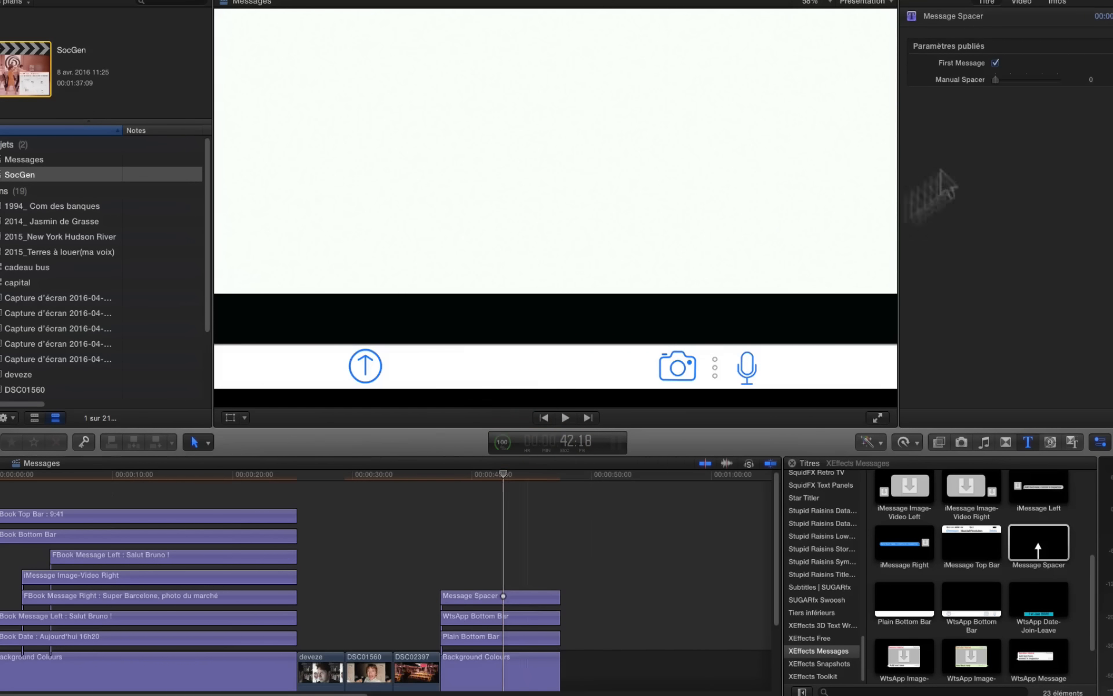
pyautogui.moveTo(994, 79)
pyautogui.mouseDown()
pyautogui.moveTo(1011, 78)
pyautogui.moveTo(997, 83)
pyautogui.mouseUp()
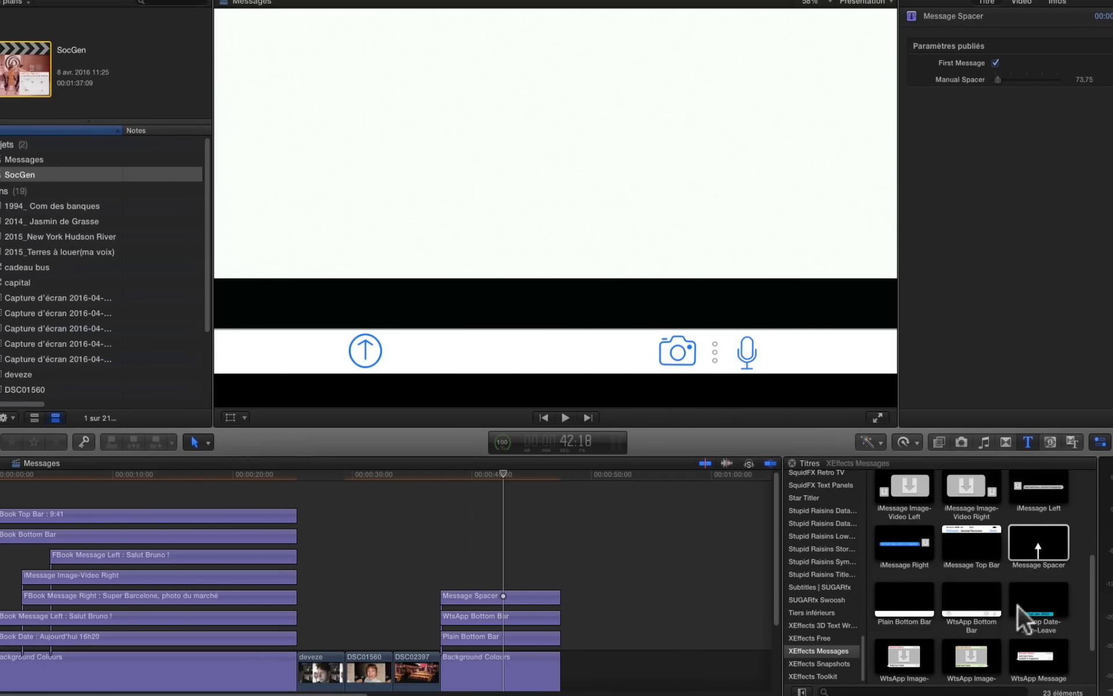
# Add a WtsApp Date-Join-Leave title above the Message Spacer from about 38:21 and play its entrance
pyautogui.moveTo(1035, 611); pyautogui.dragTo(459, 575)
pyautogui.click(458, 479)
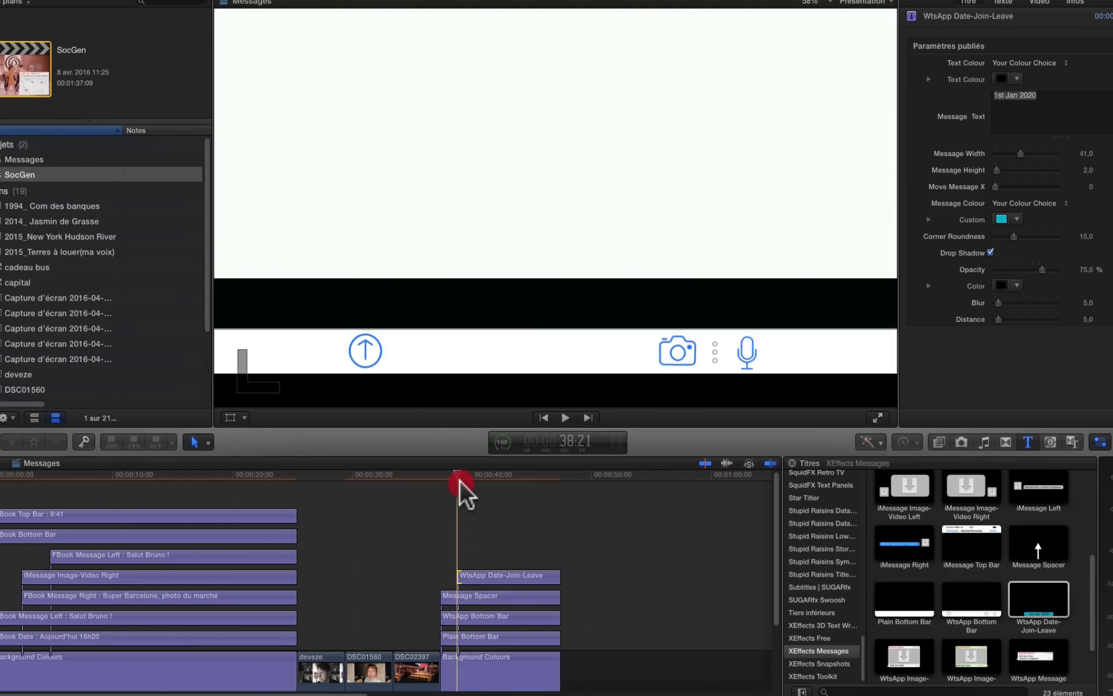
pyautogui.press('space')
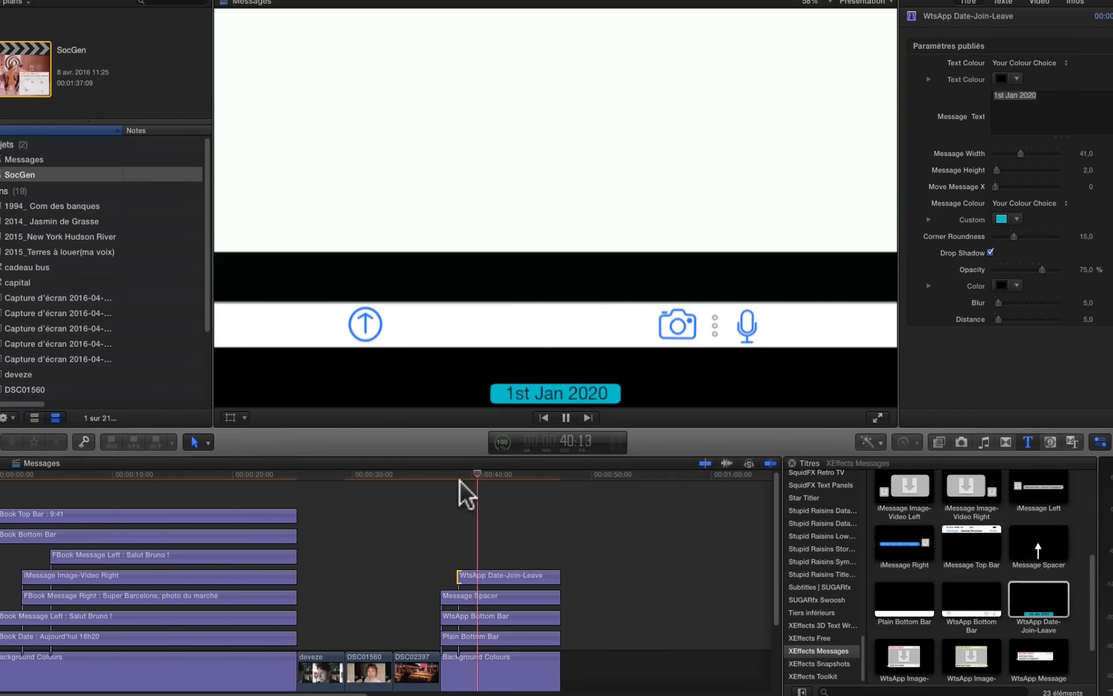
pyautogui.press('space')
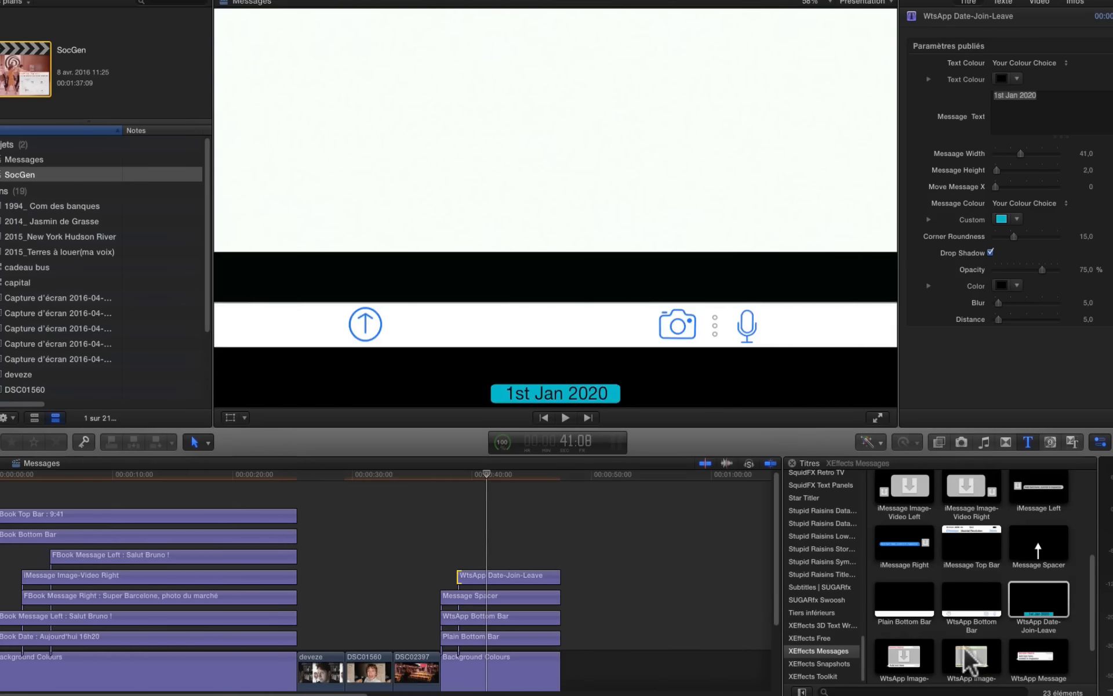
# Add a WtsApp Image-Video Left title above the date title, aligning its start and trimming its end to match
pyautogui.scroll(-1, 945, 667)
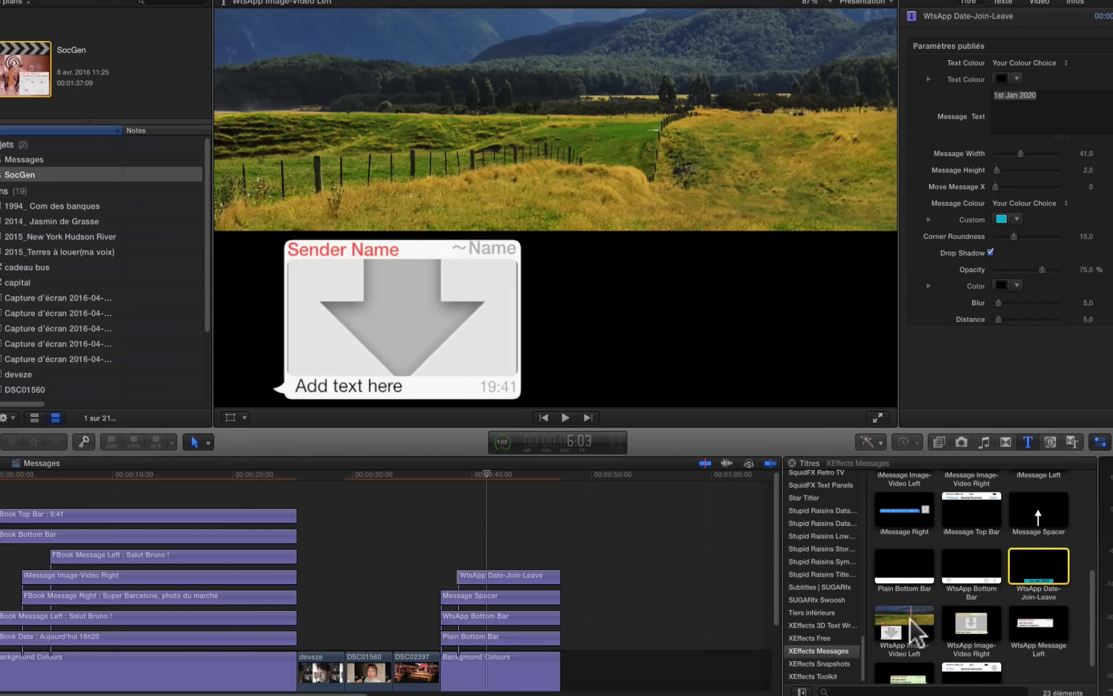
pyautogui.moveTo(914, 629); pyautogui.dragTo(500, 547)
pyautogui.moveTo(467, 545); pyautogui.dragTo(463, 556)
pyautogui.moveTo(577, 571); pyautogui.dragTo(560, 555)
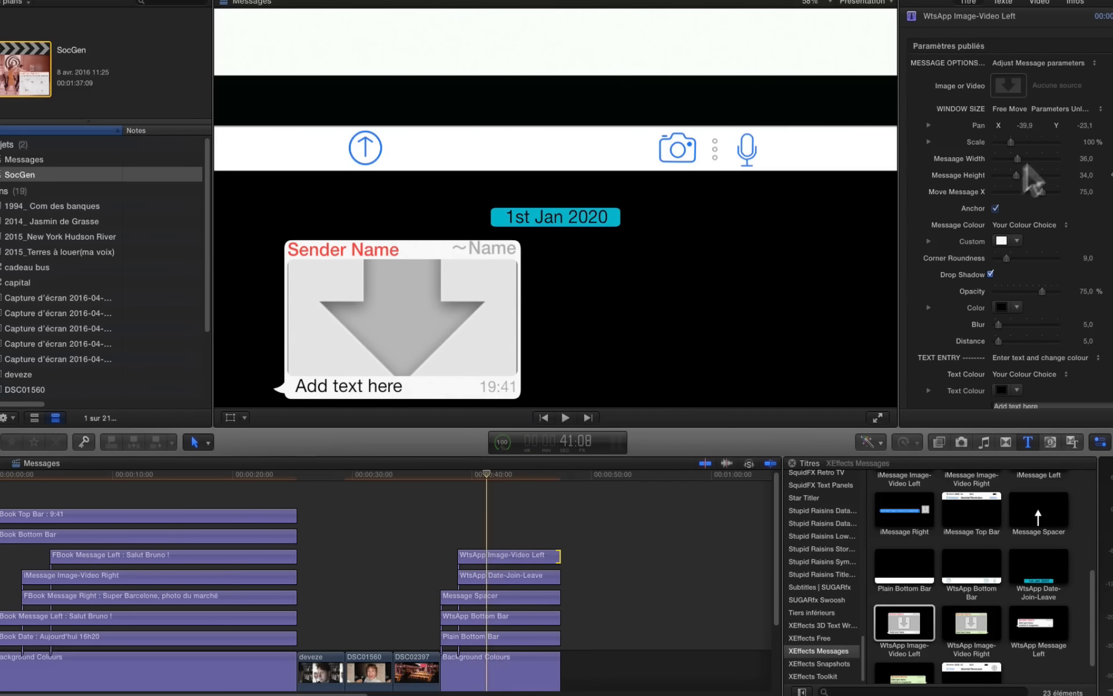
# Fill the WtsApp image title's Image or Video source with clip DSC02397
pyautogui.click(1007, 87)
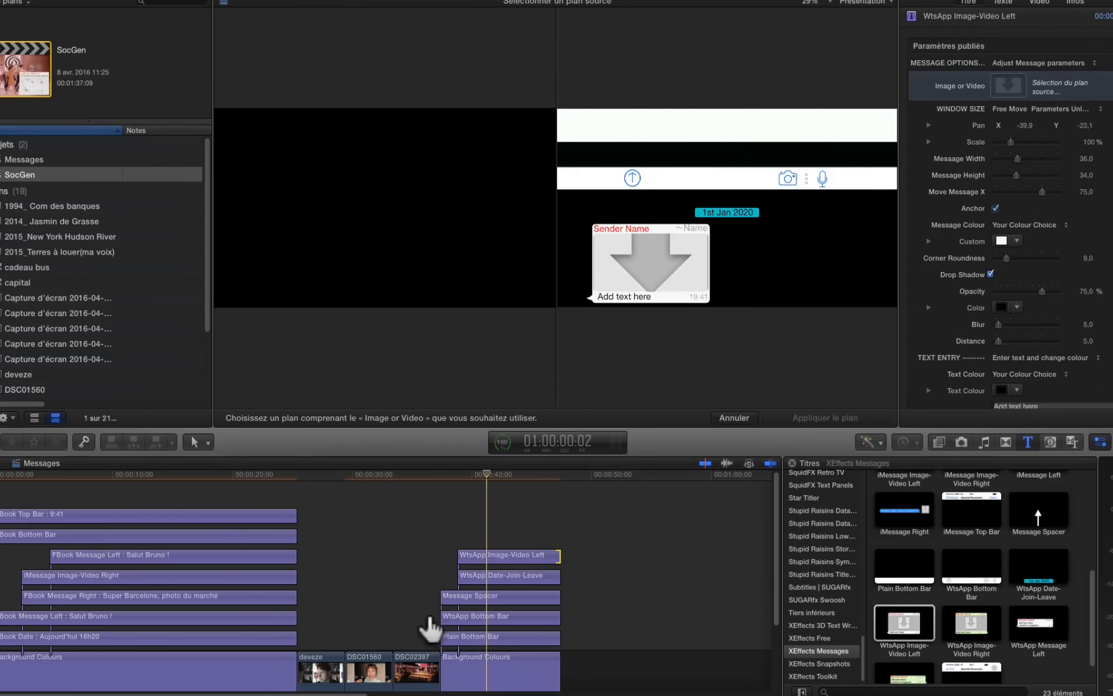
pyautogui.click(415, 670)
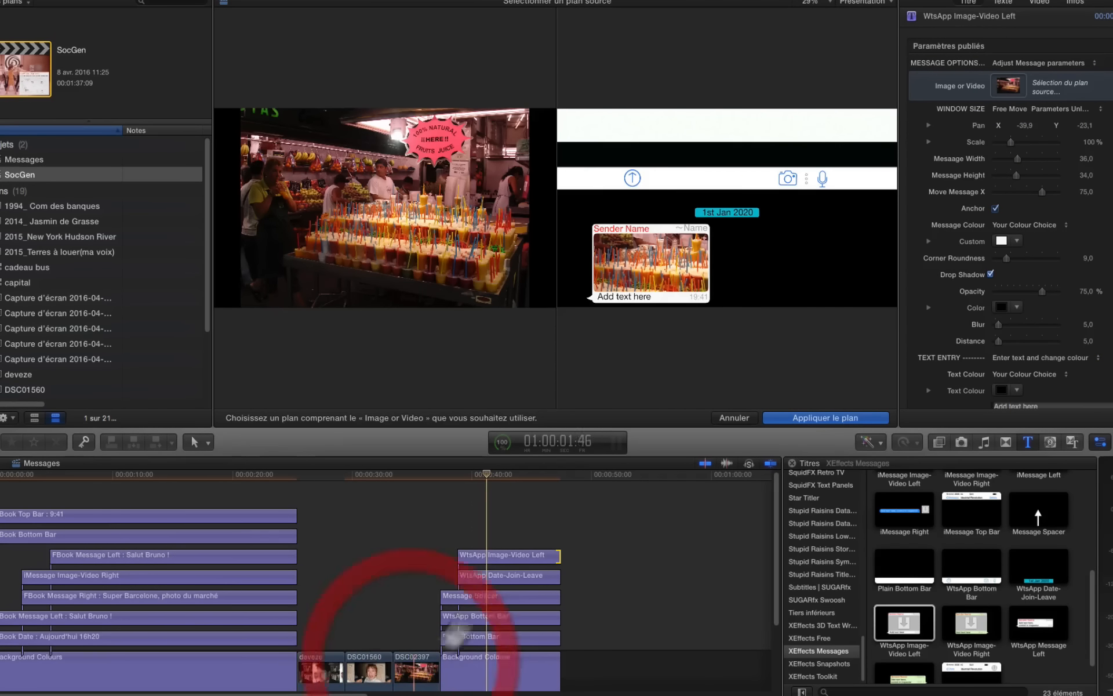
pyautogui.click(844, 418)
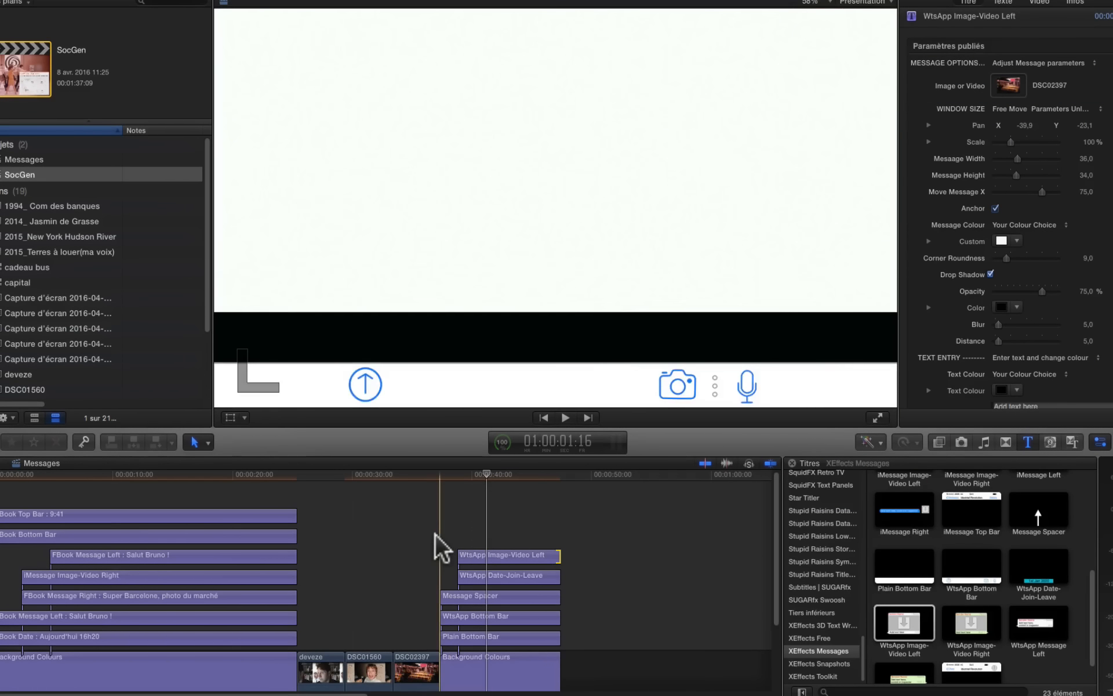
# Play back the WhatsApp section to review the entrance of the date and image message titles
pyautogui.press('space')
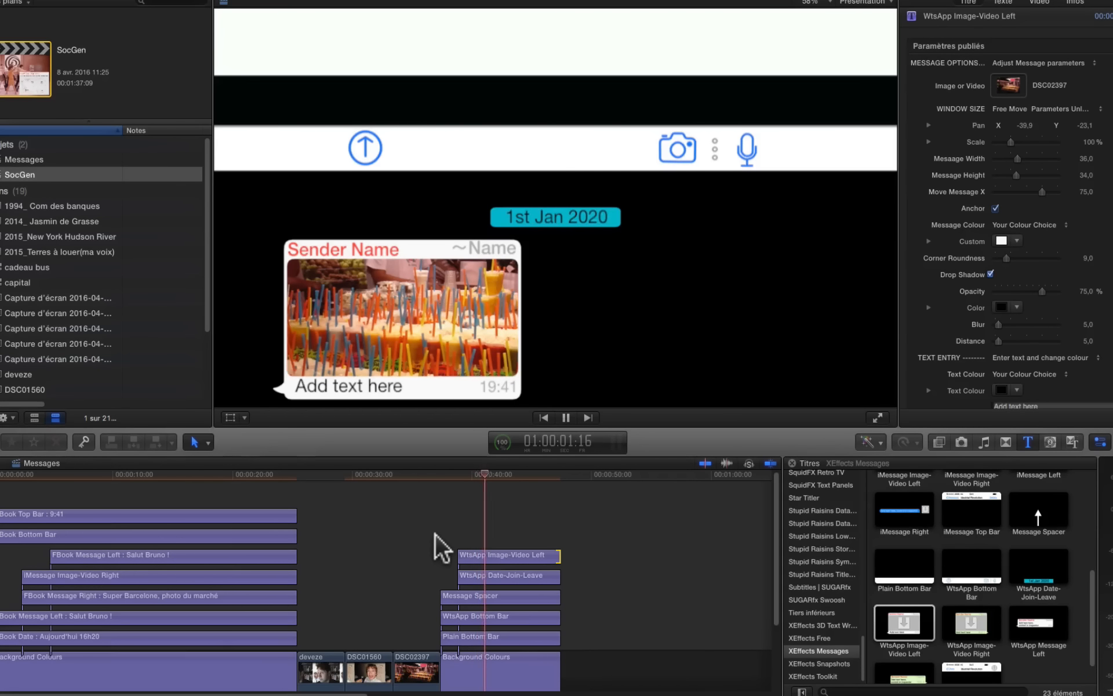
pyautogui.press('space')
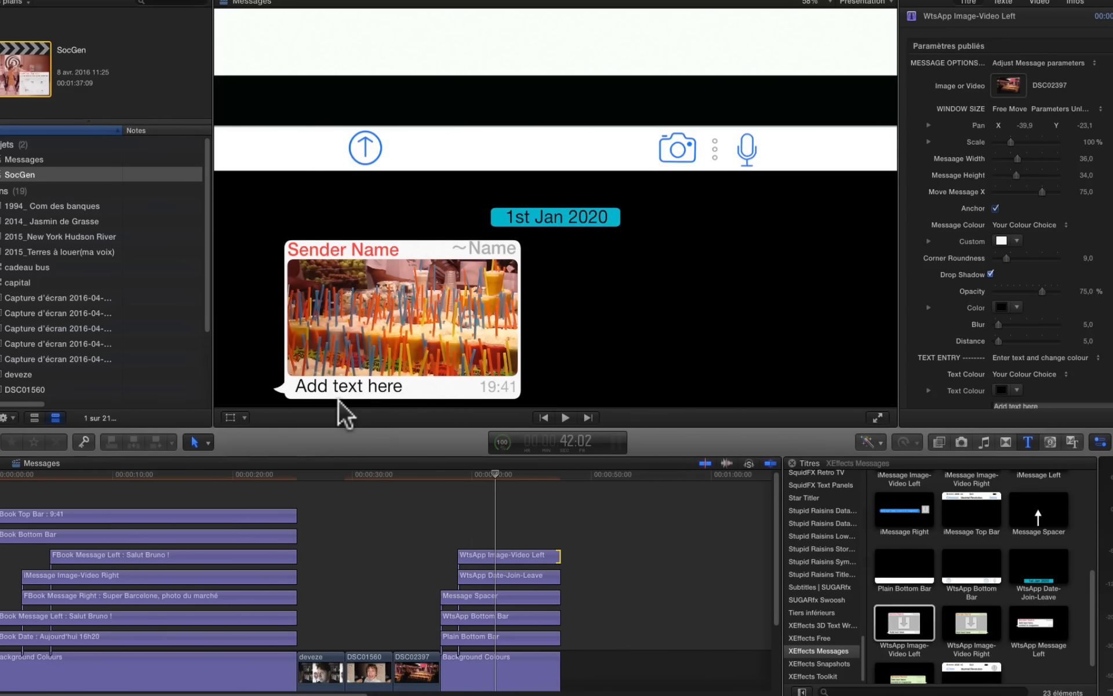
# Append a WtsApp Message Right title to the primary storyline after the last Background Colours clip and play its entrance
pyautogui.scroll(-1, 1011, 611)
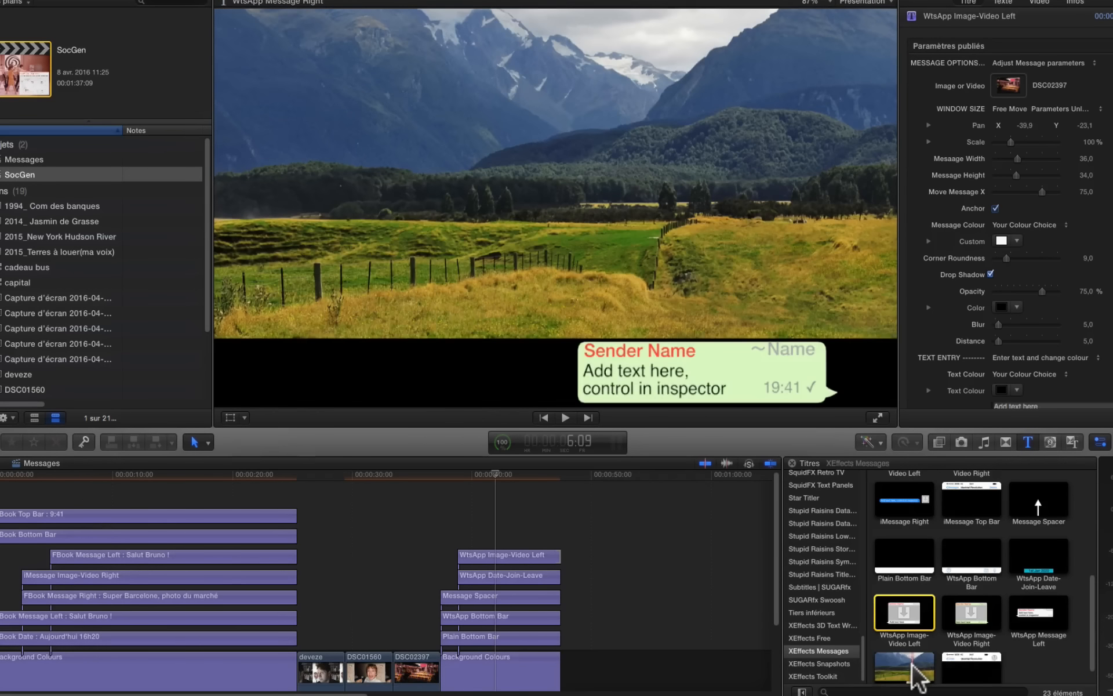
pyautogui.moveTo(915, 666); pyautogui.dragTo(566, 644)
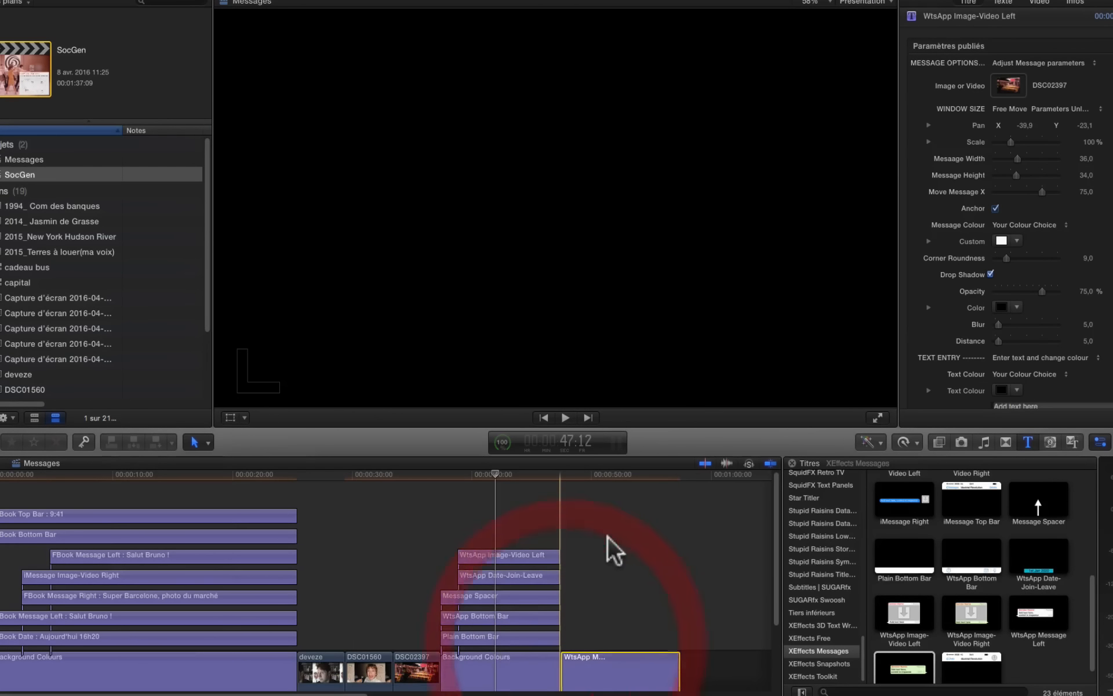
pyautogui.moveTo(618, 472); pyautogui.dragTo(563, 488)
pyautogui.press('space')
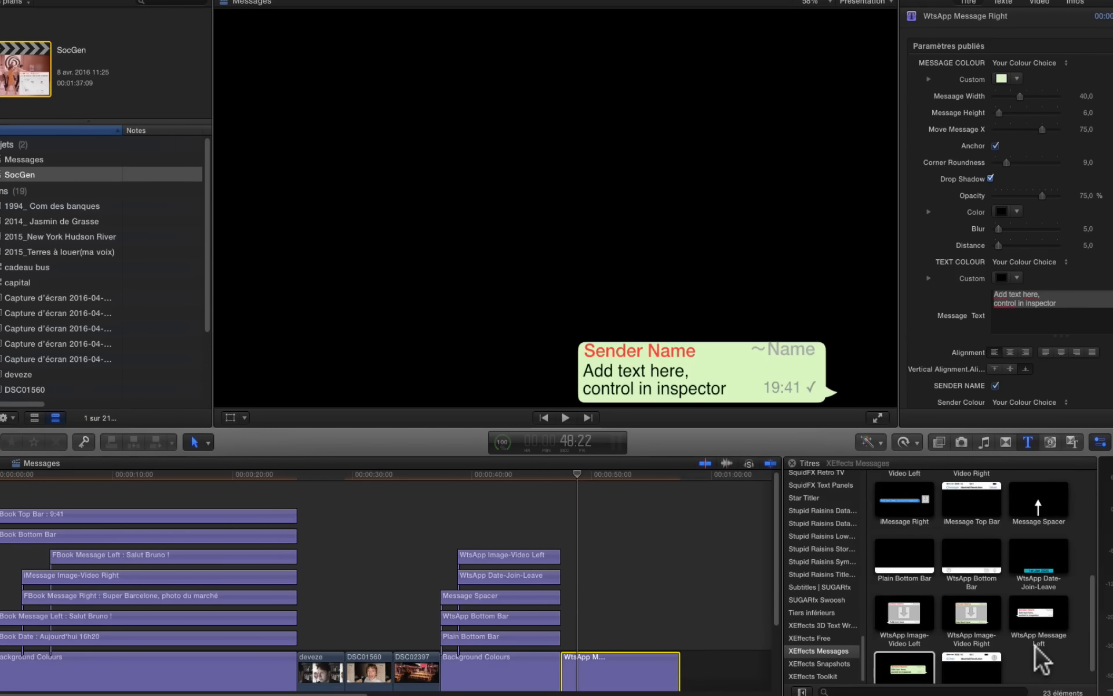
# Browse the XEffects Messages title collection to review the available FBook, iMessage and WtsApp titles
pyautogui.scroll(-2, 1034, 645)
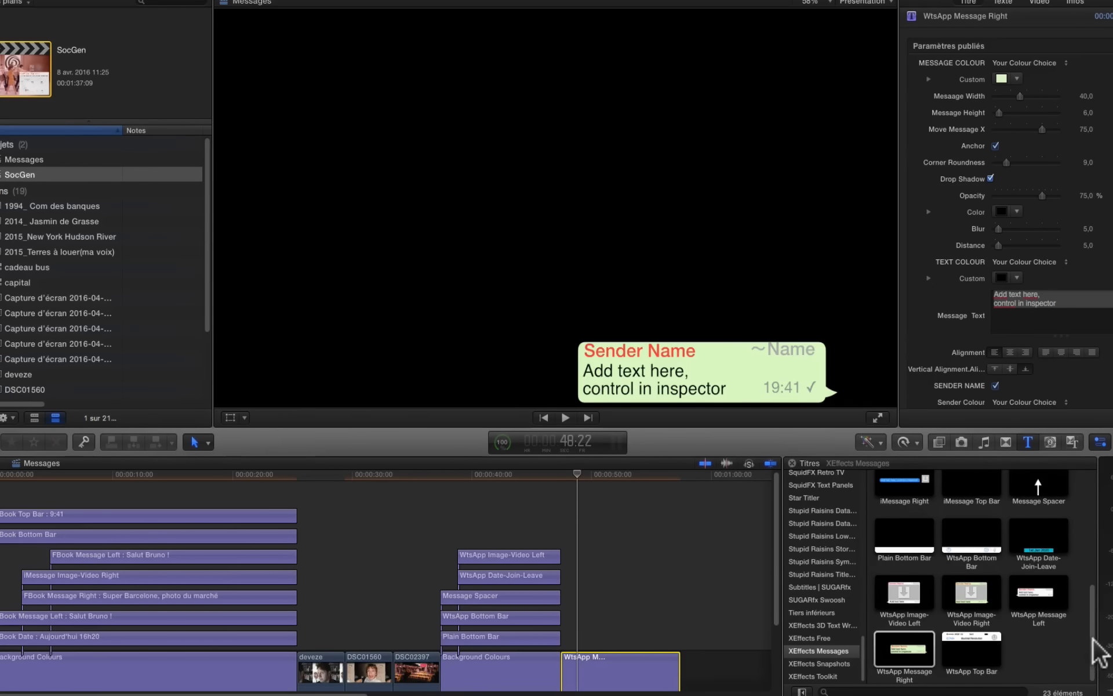
pyautogui.moveTo(1093, 638); pyautogui.dragTo(1095, 500)
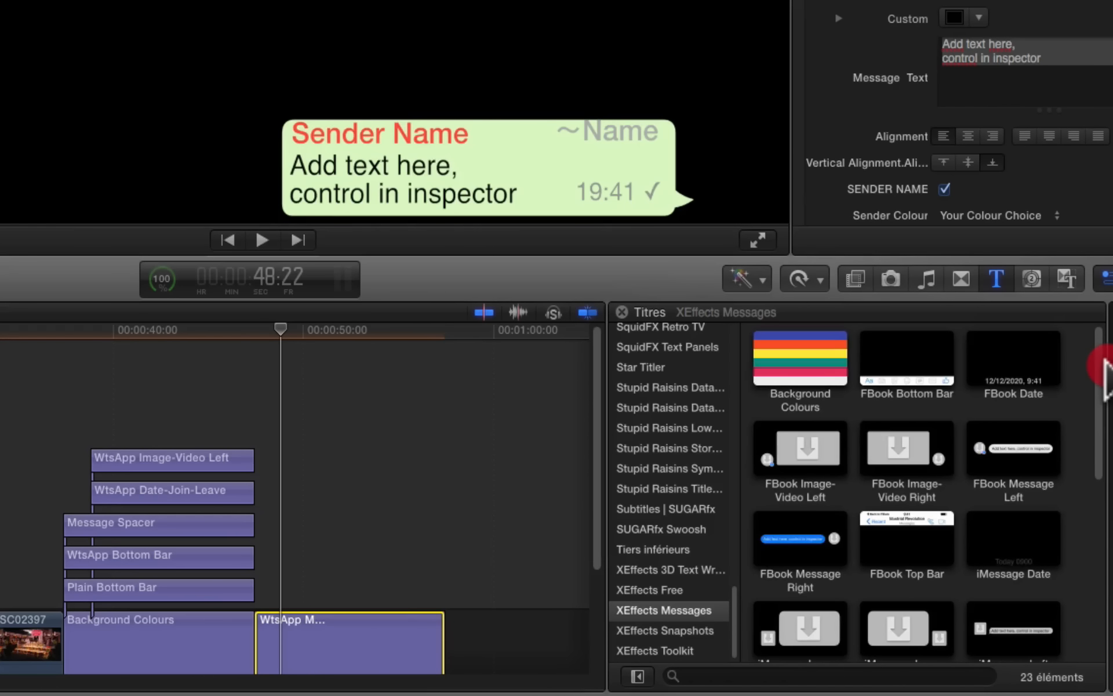
pyautogui.moveTo(1104, 363); pyautogui.dragTo(1105, 424)
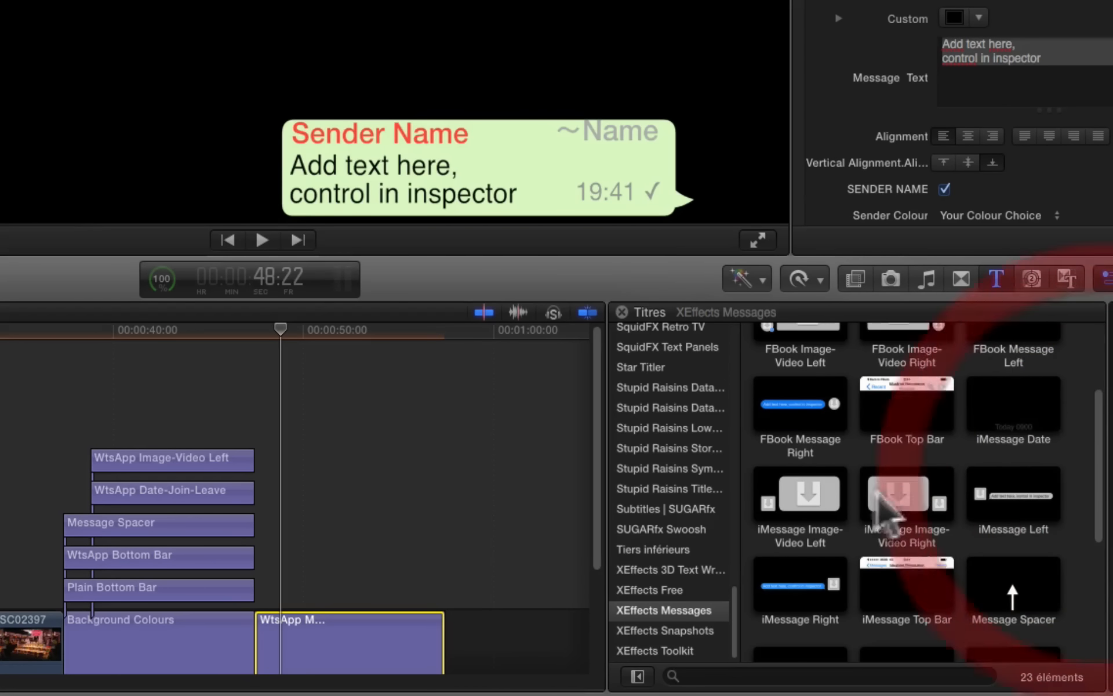